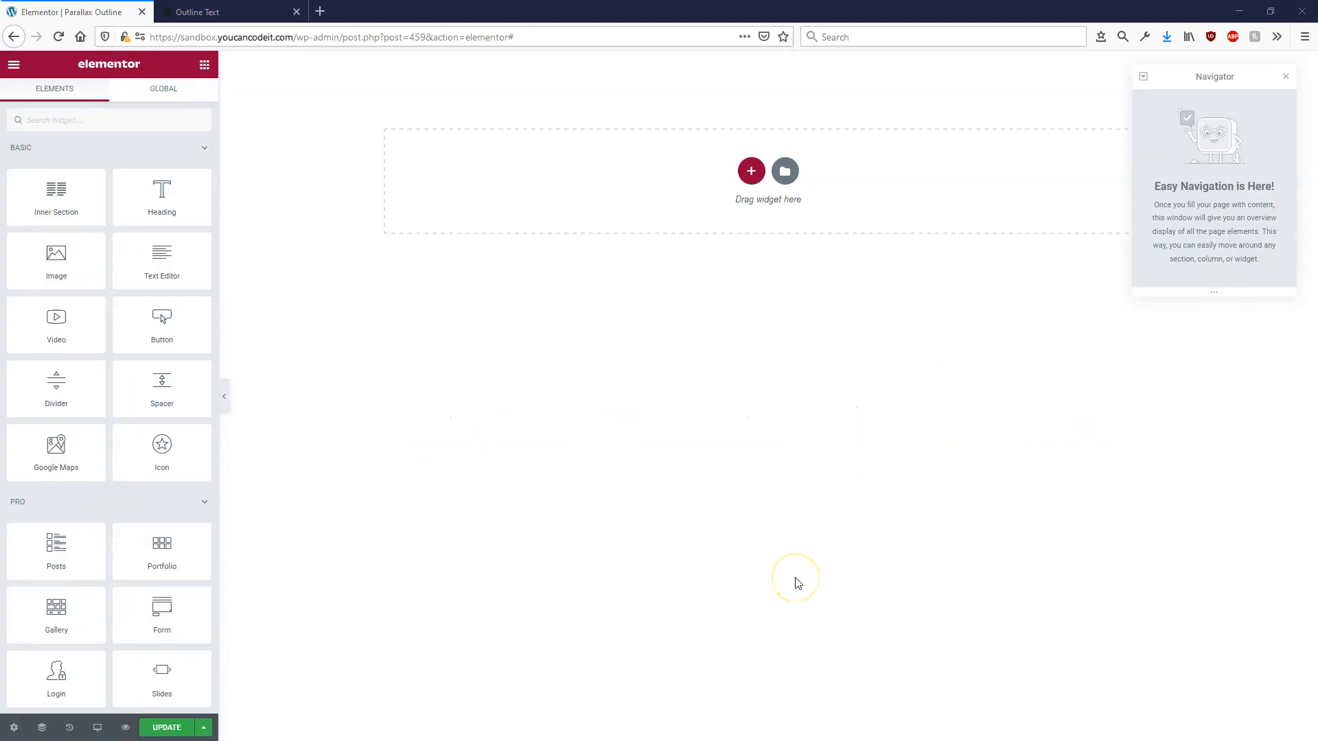
Step: Add a single-column section to the page and set its minimum height to 100 VH
{"action": "left_click", "coordinate": [751, 171]}
{"action": "left_click", "coordinate": [582, 206]}
{"action": "left_click", "coordinate": [129, 255]}
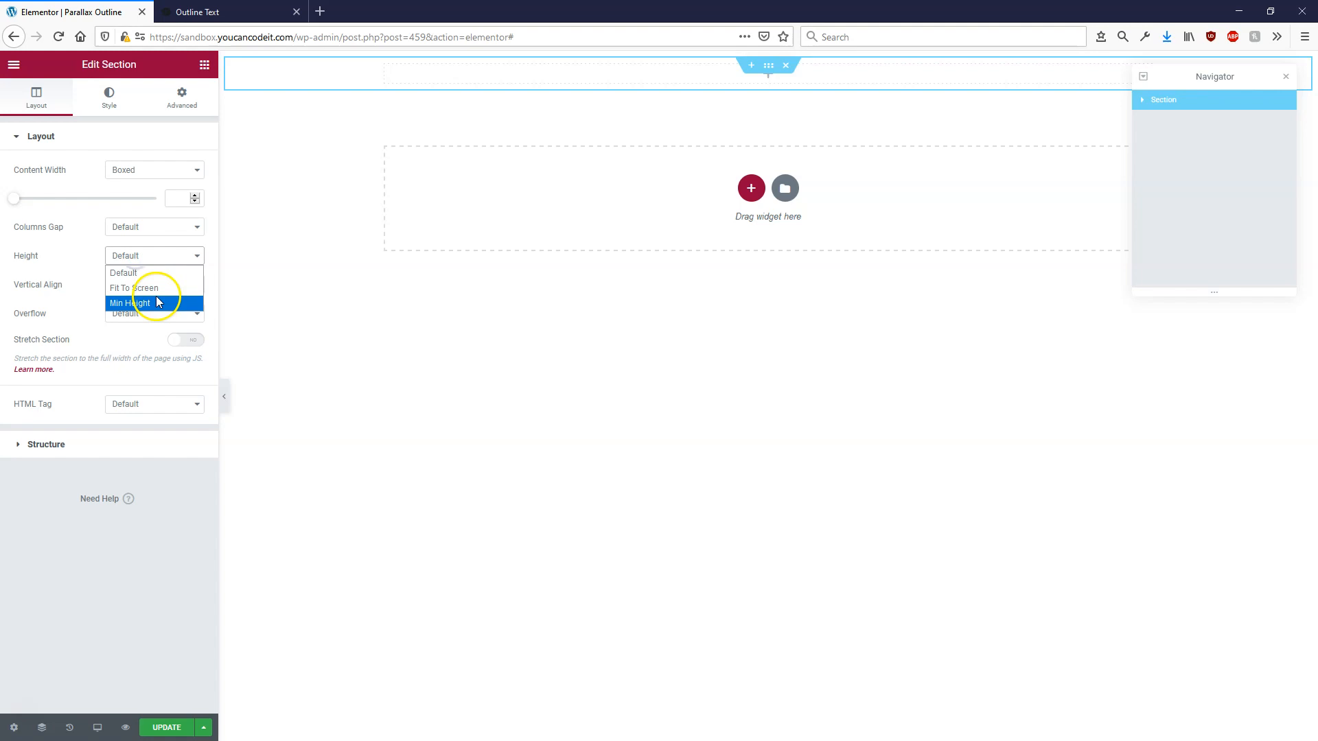
{"action": "left_click", "coordinate": [157, 302]}
{"action": "left_click", "coordinate": [184, 280]}
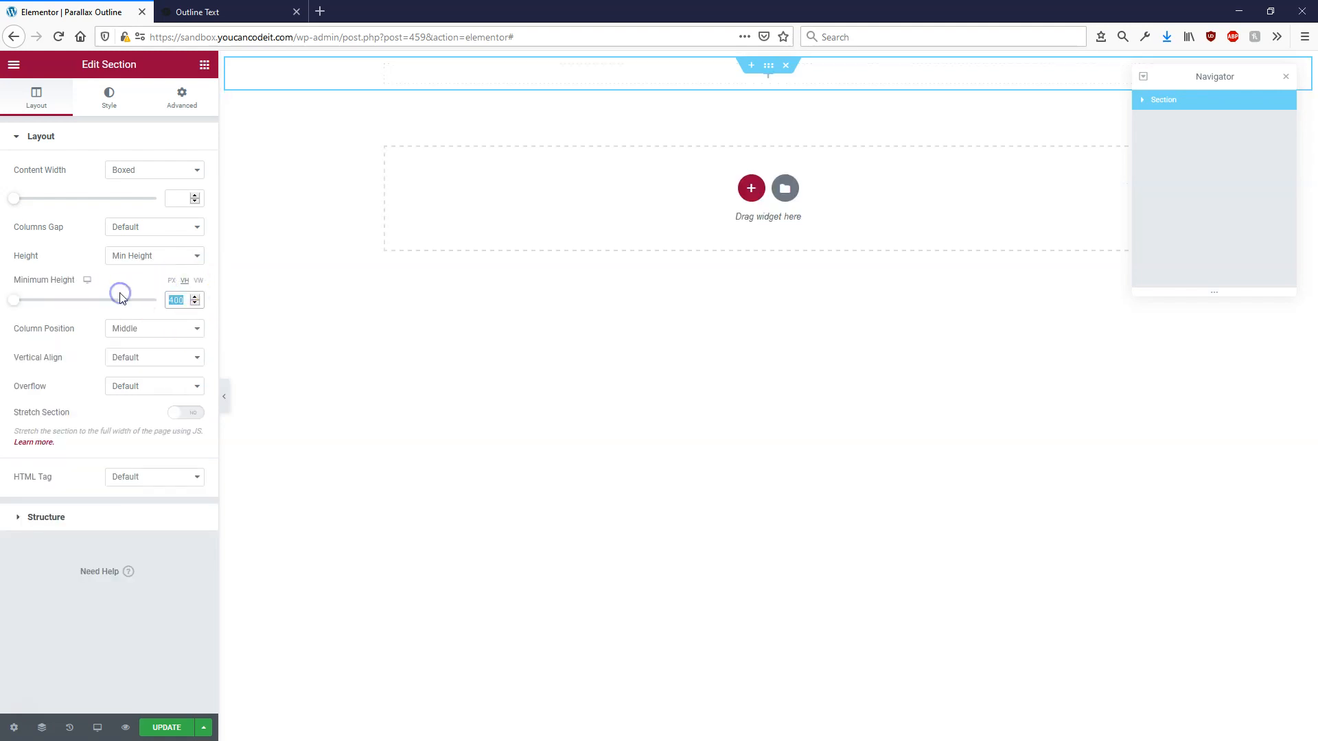
{"action": "type", "text": "100"}
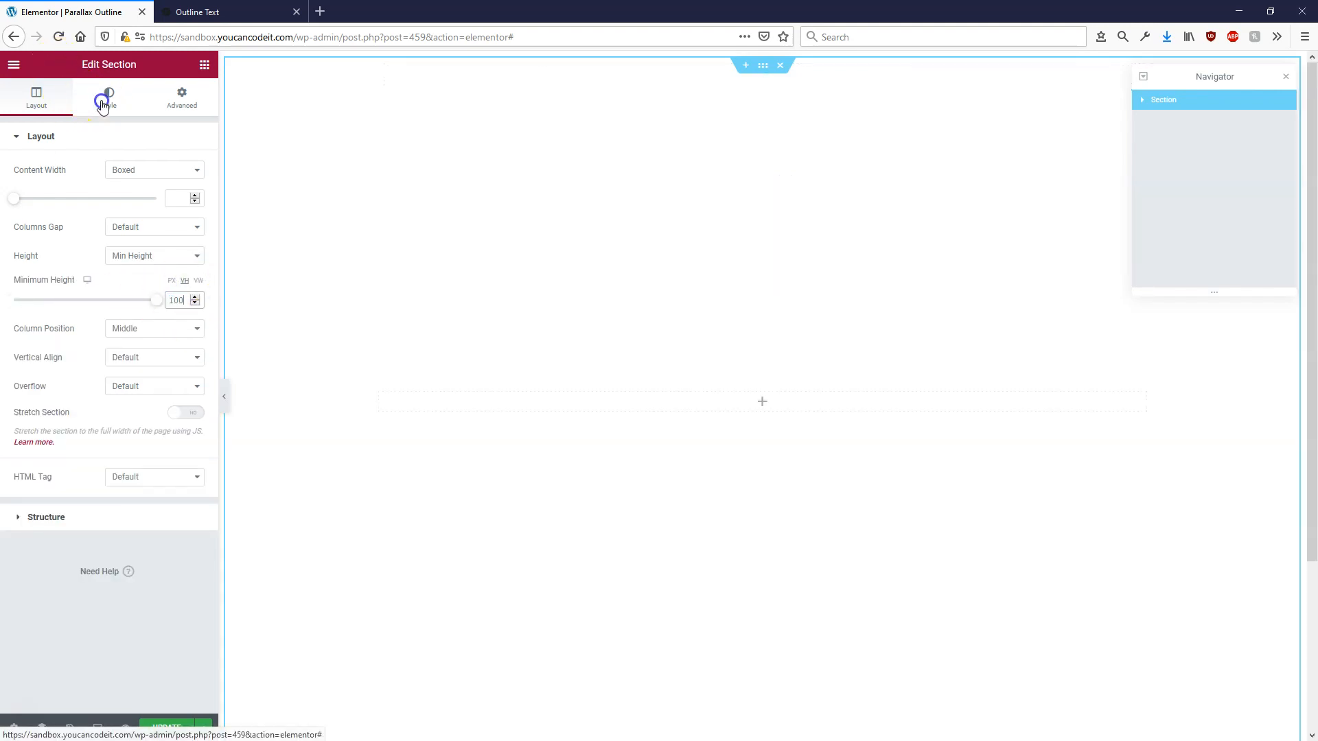
Step: Give the section a classic background in dark grey #424242
{"action": "left_click", "coordinate": [103, 102]}
{"action": "left_click", "coordinate": [140, 200]}
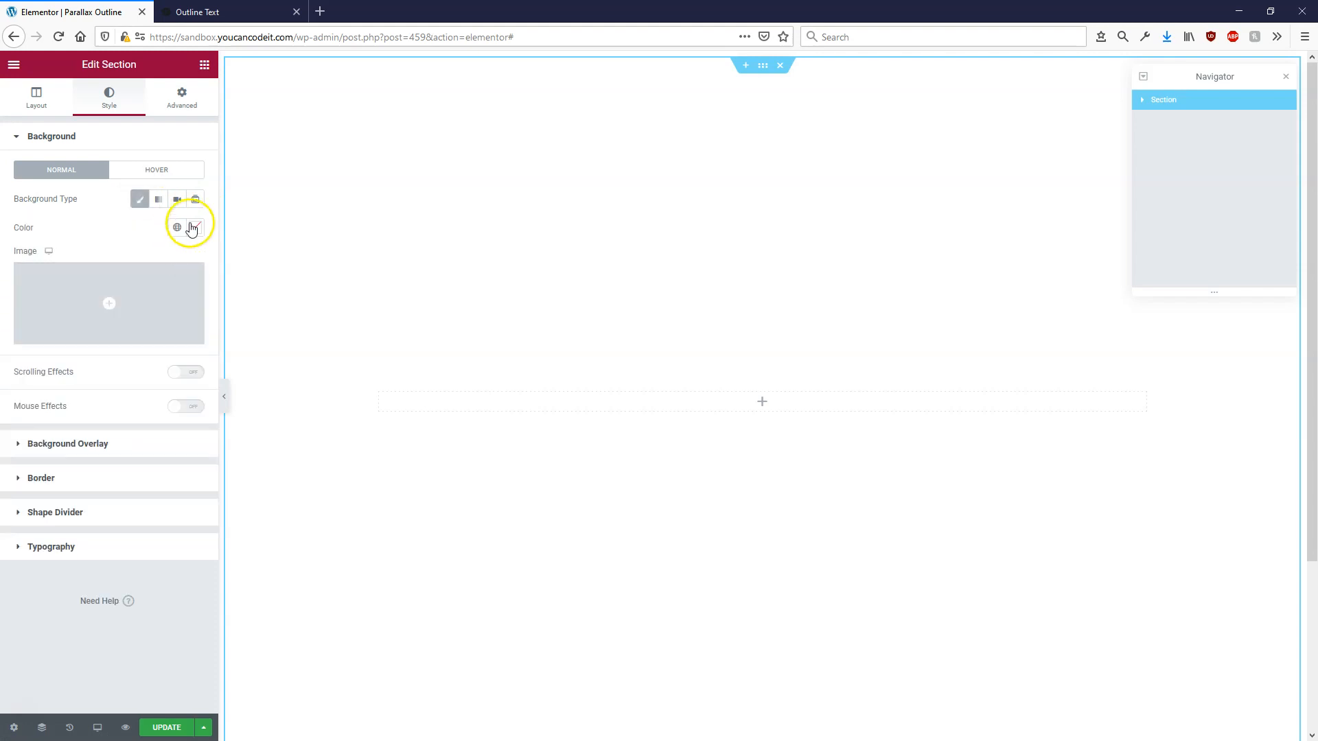
{"action": "left_click", "coordinate": [192, 230]}
{"action": "left_click_drag", "start_coordinate": [117, 356], "coordinate": [7, 363]}
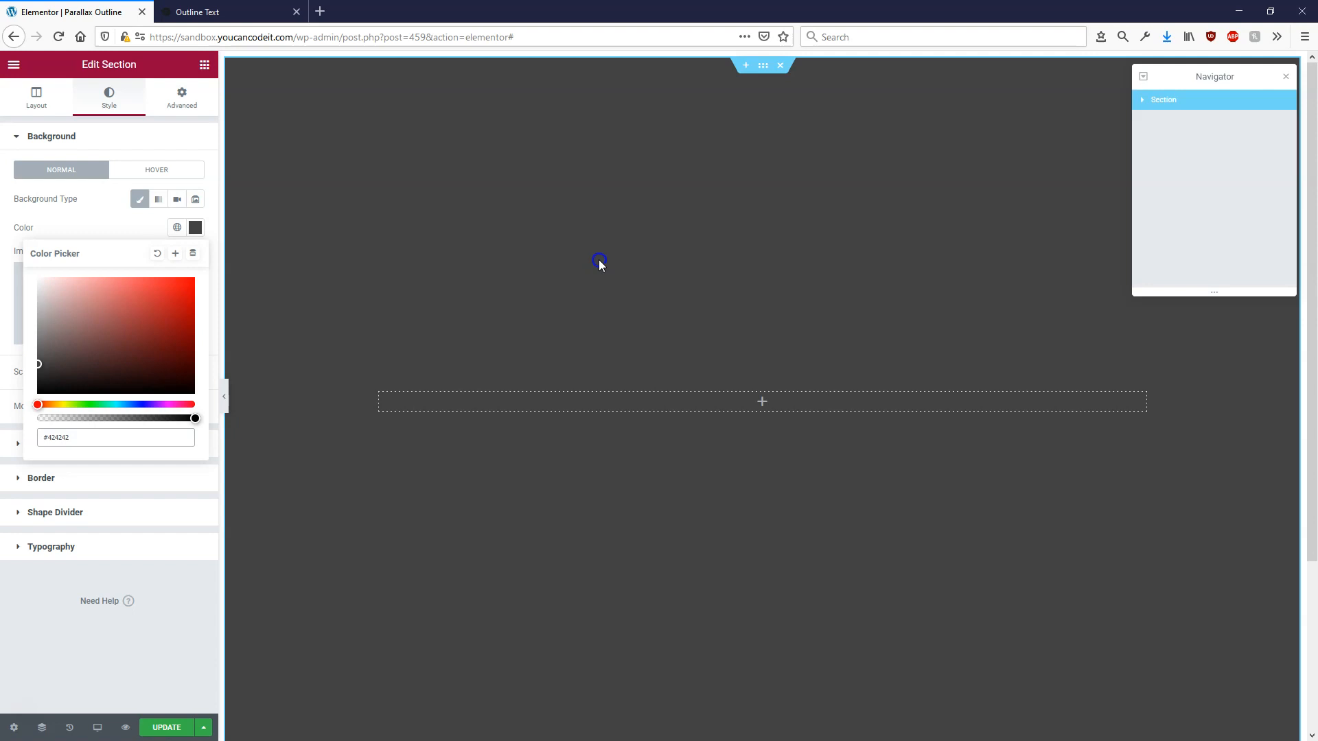
Step: Close and reopen the Navigator, and move it slightly inward over the canvas
{"action": "left_click", "coordinate": [1255, 98]}
{"action": "left_click_drag", "start_coordinate": [1242, 77], "coordinate": [1197, 103]}
{"action": "left_click", "coordinate": [1239, 101]}
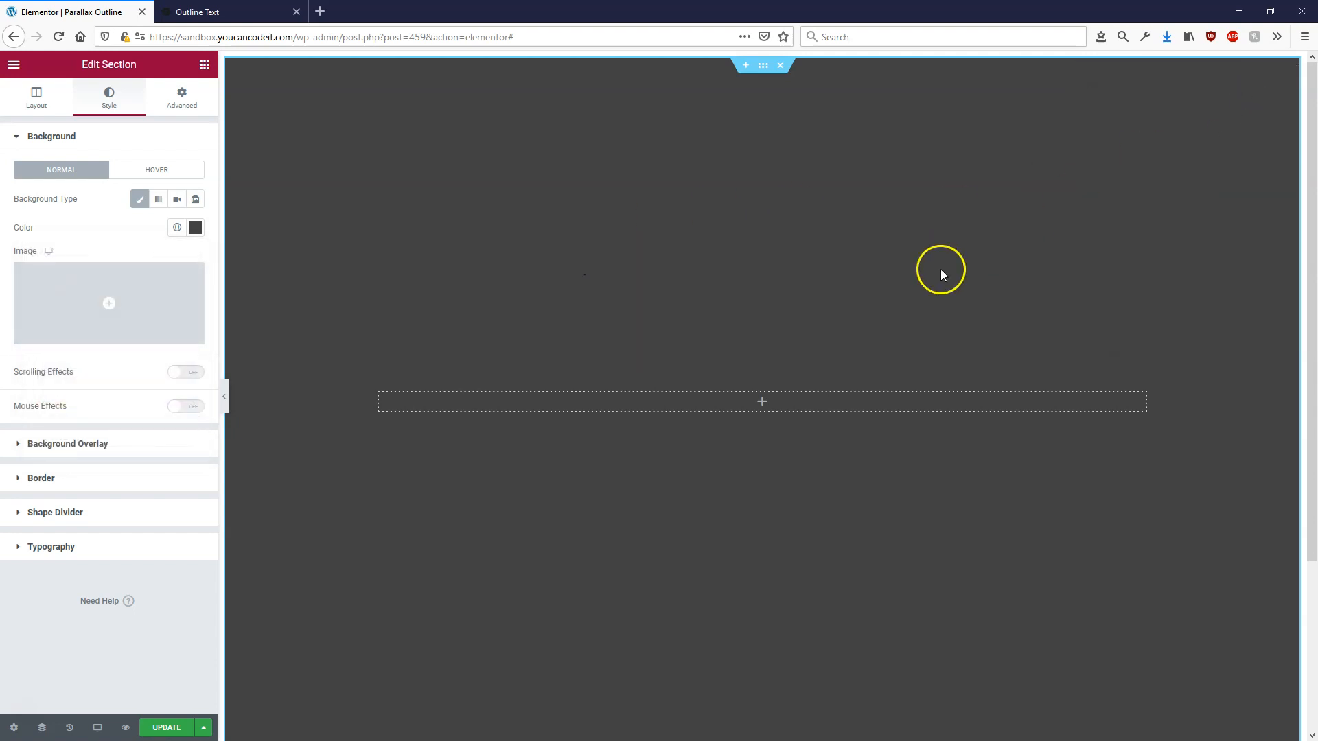
{"action": "left_click", "coordinate": [42, 730]}
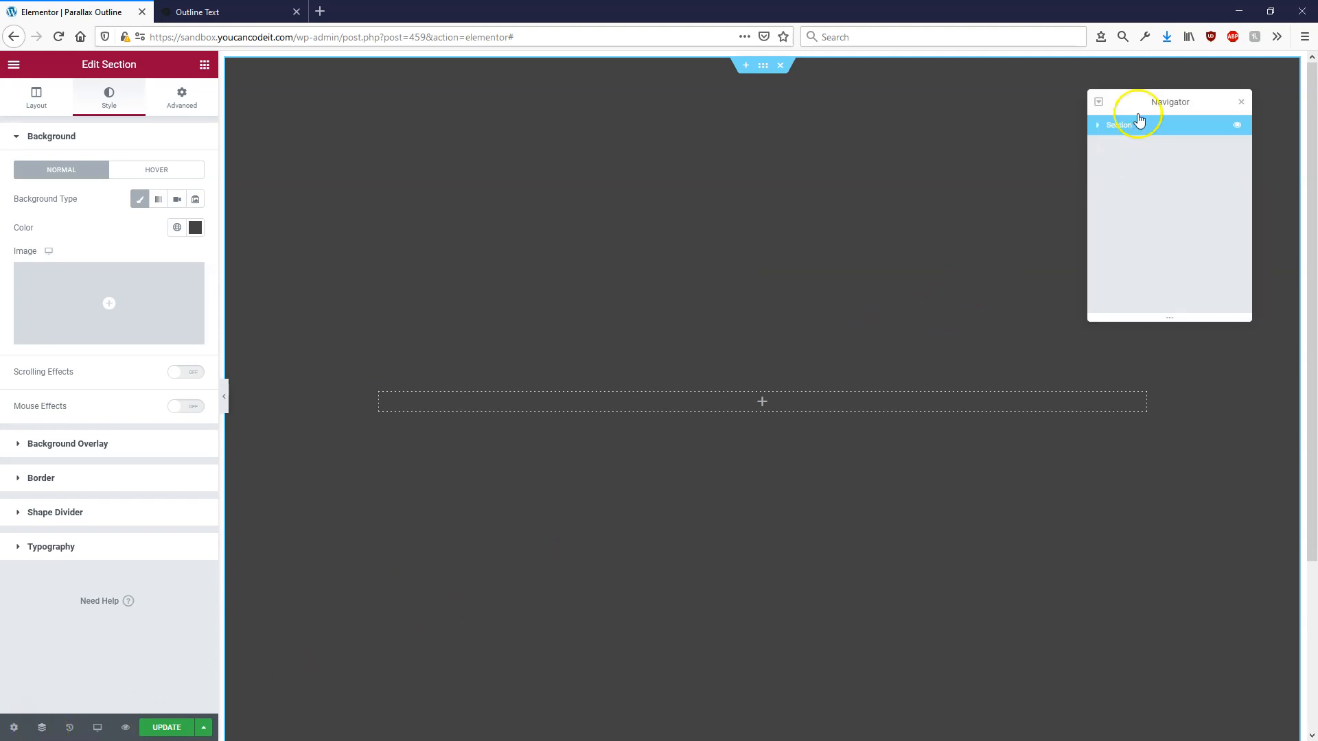
{"action": "left_click_drag", "start_coordinate": [1148, 102], "coordinate": [1164, 101]}
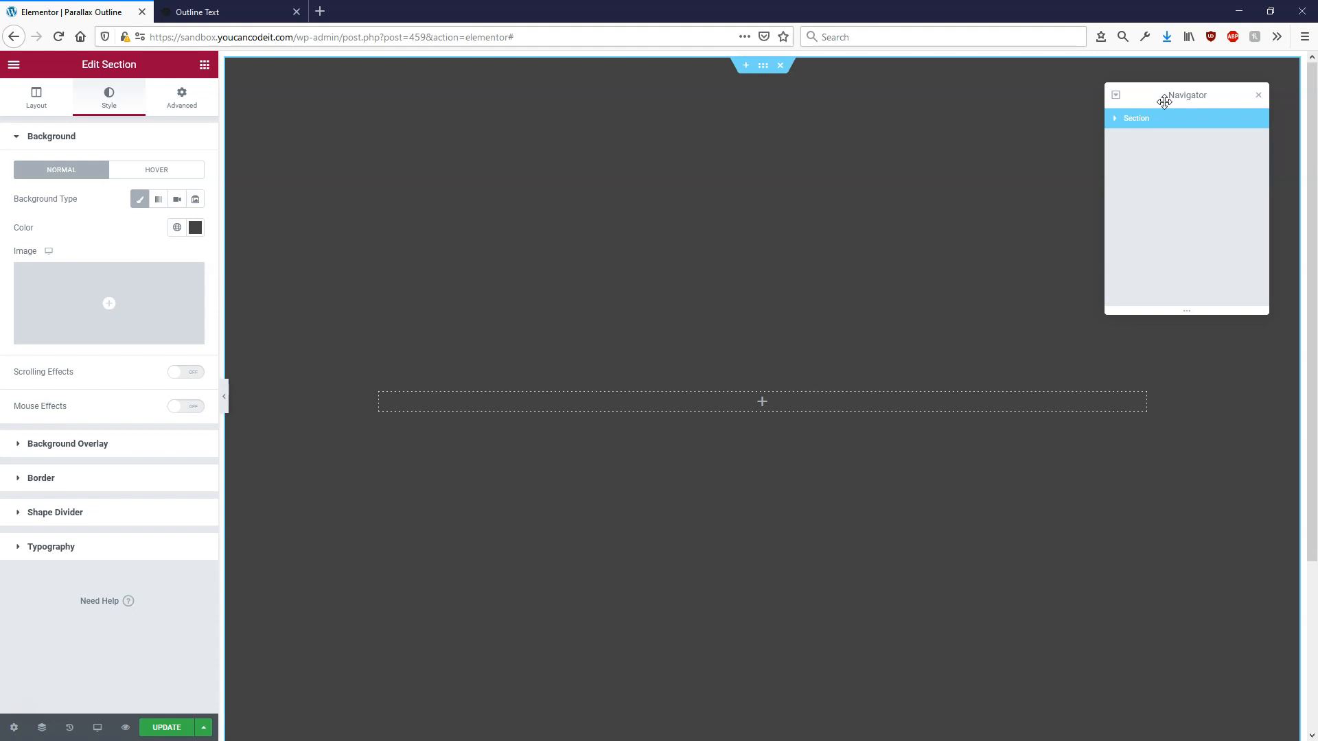
{"action": "left_click_drag", "start_coordinate": [1171, 97], "coordinate": [1151, 105]}
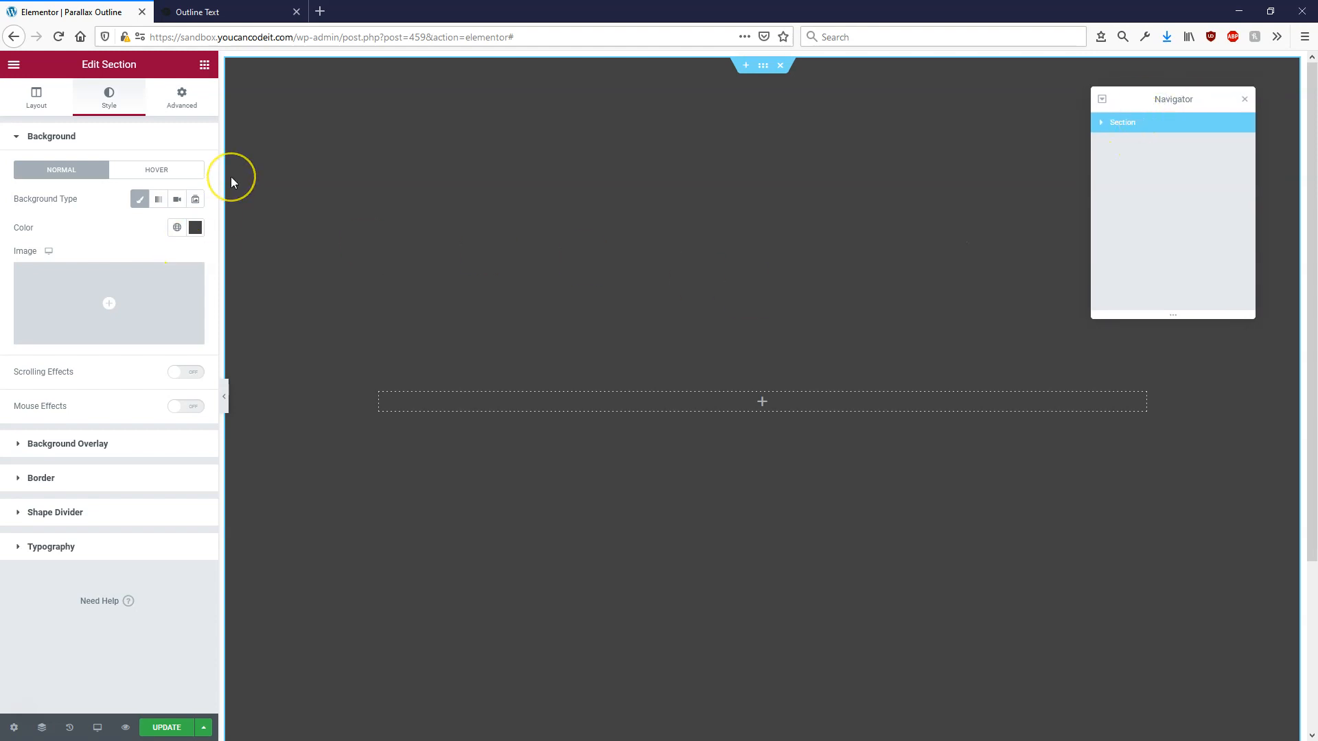
Step: Insert a centered Heading widget into the section with the title "Wonder Woman"
{"action": "left_click", "coordinate": [204, 64]}
{"action": "left_click_drag", "start_coordinate": [154, 219], "coordinate": [691, 412]}
{"action": "left_click", "coordinate": [156, 379]}
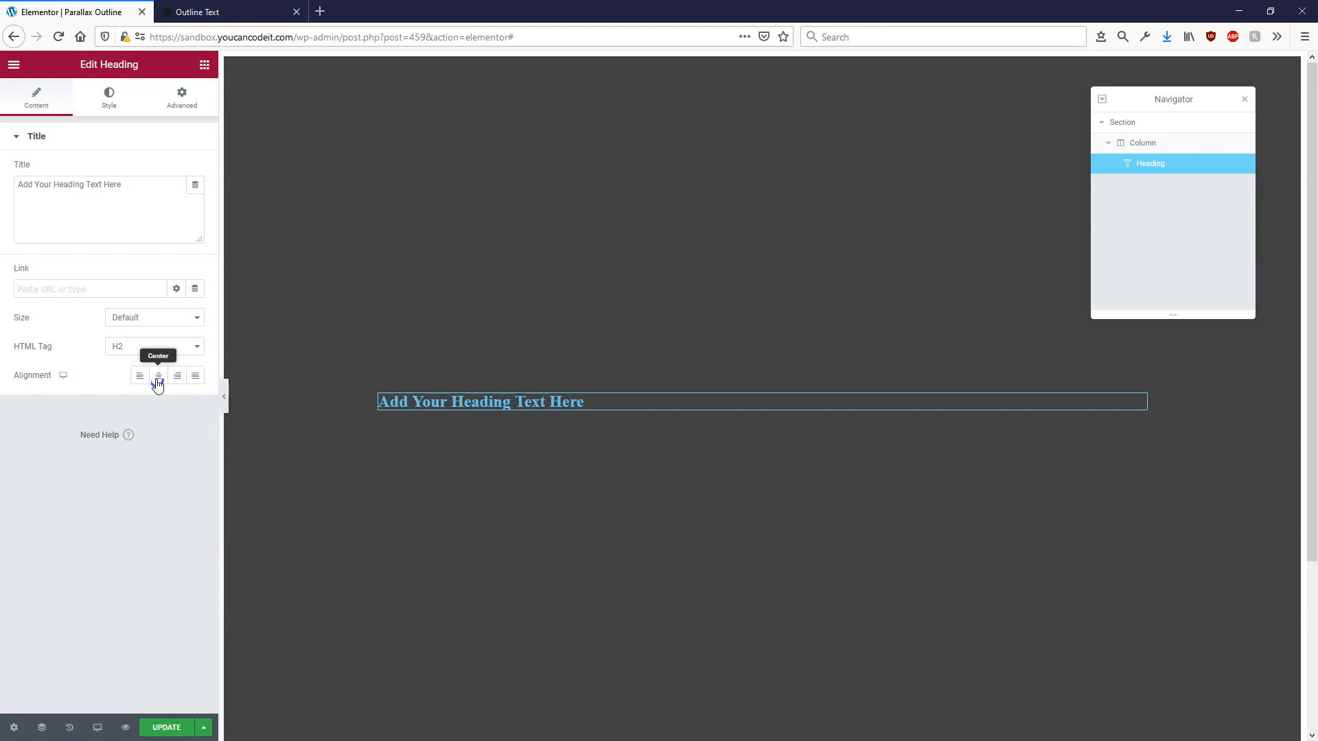
{"action": "left_click", "coordinate": [157, 382]}
{"action": "triple_click", "coordinate": [154, 202]}
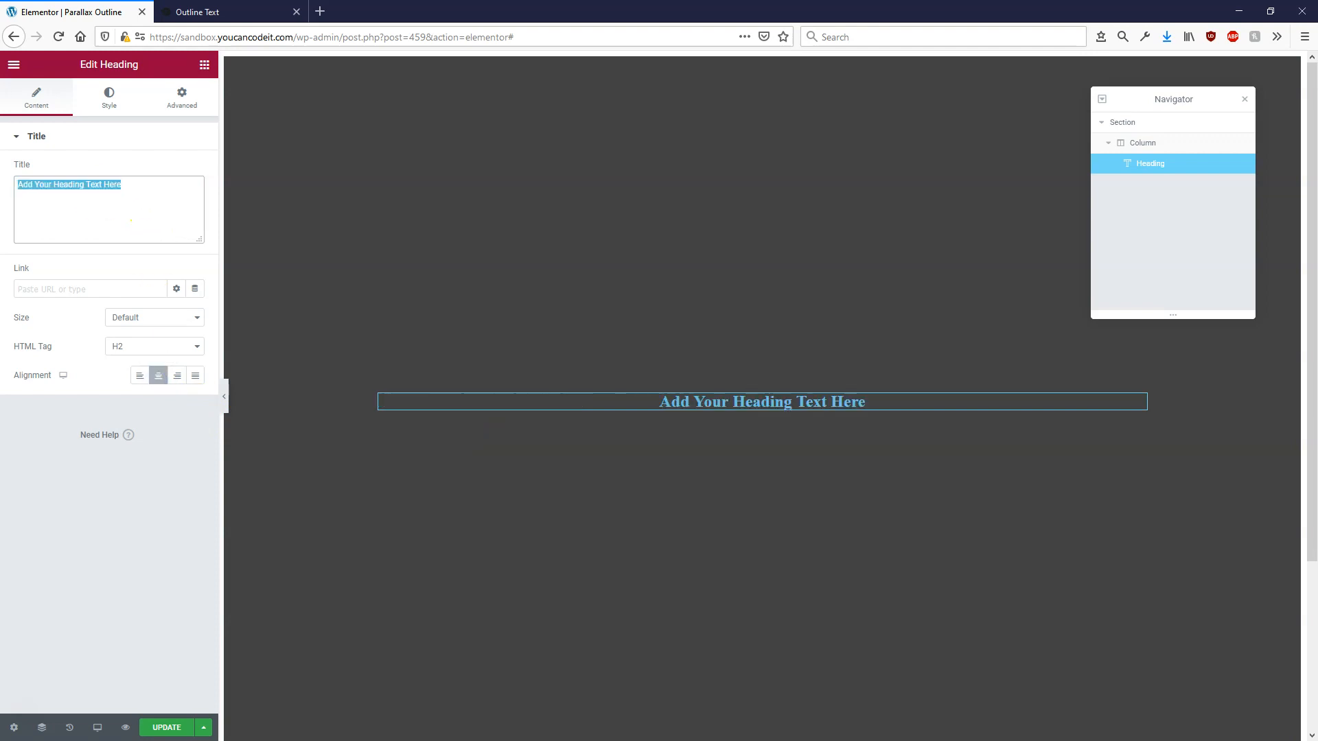
{"action": "type", "text": "Wonder Woman"}
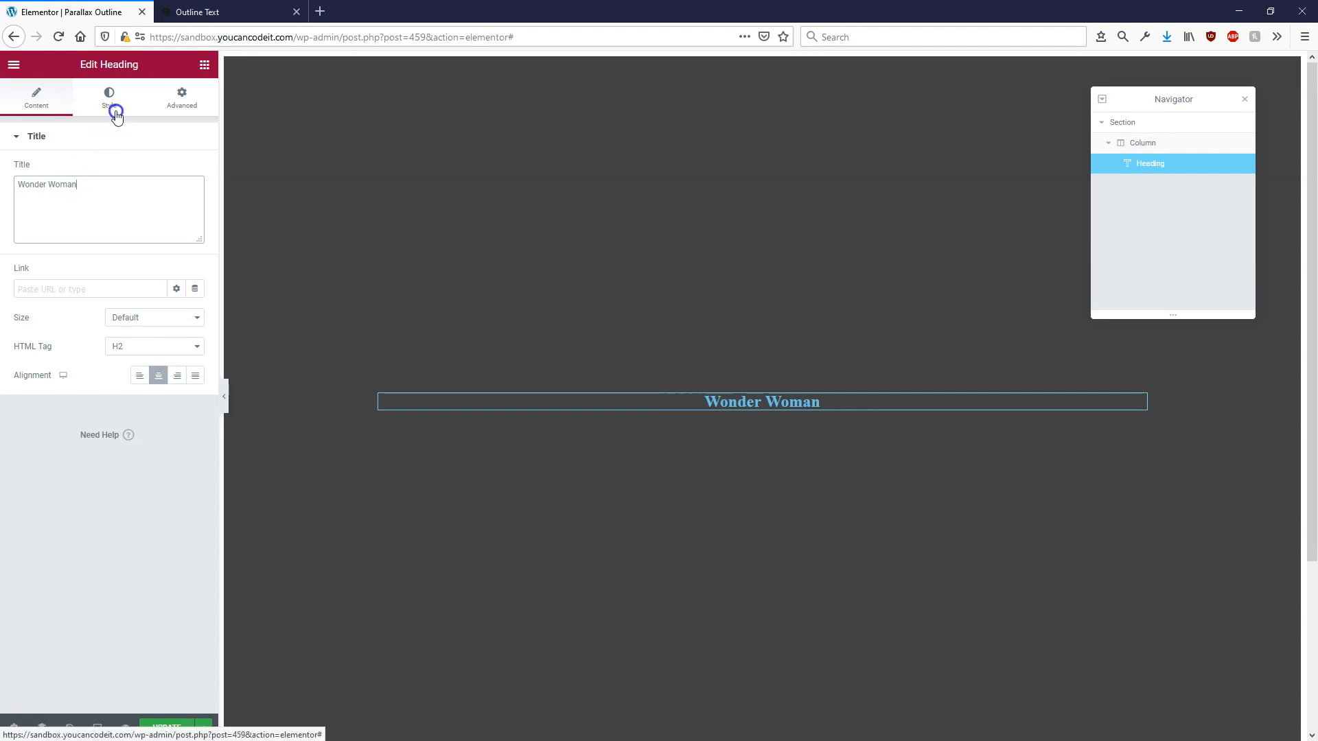
Step: Set the heading's text color to white
{"action": "left_click", "coordinate": [109, 97]}
{"action": "left_click", "coordinate": [196, 173]}
{"action": "left_click_drag", "start_coordinate": [133, 271], "coordinate": [33, 216]}
{"action": "left_click", "coordinate": [92, 520]}
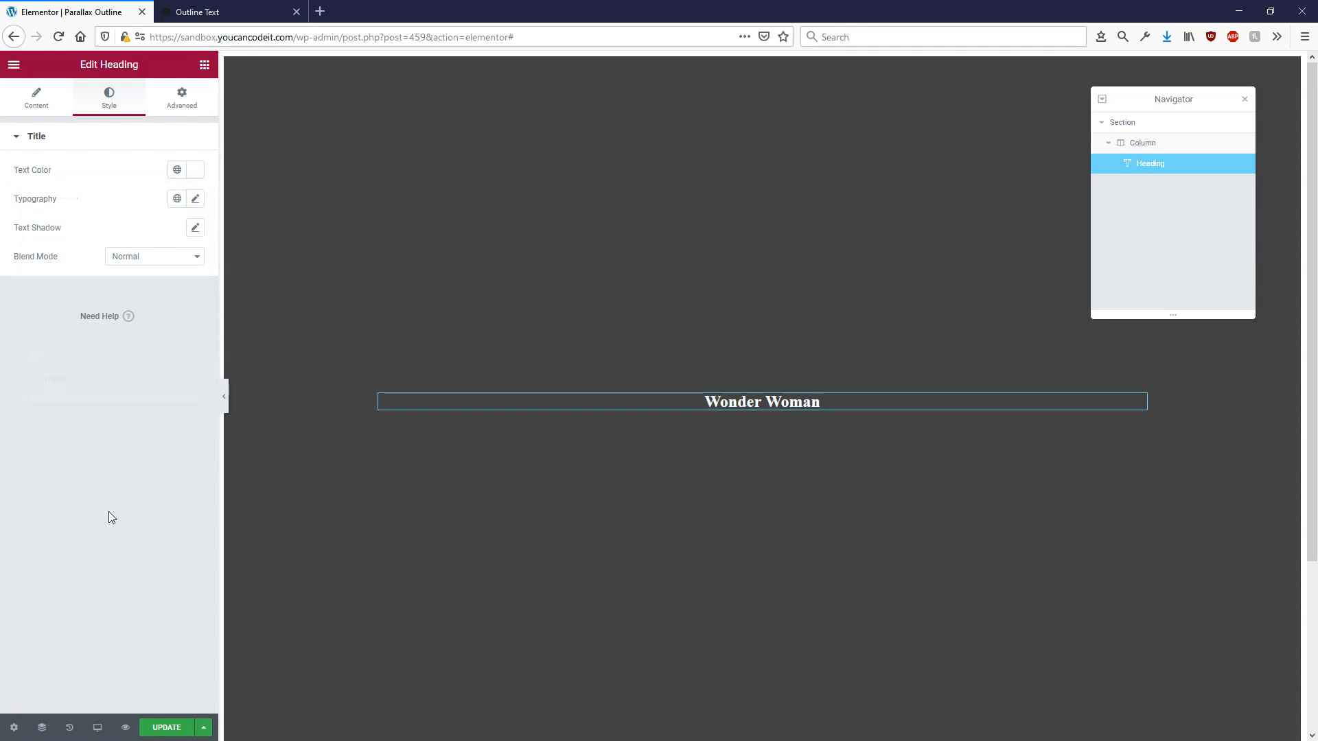
Step: Set the heading's typography to Helvetica with weight 800 and uppercase transform
{"action": "left_click", "coordinate": [196, 199]}
{"action": "left_click", "coordinate": [153, 268]}
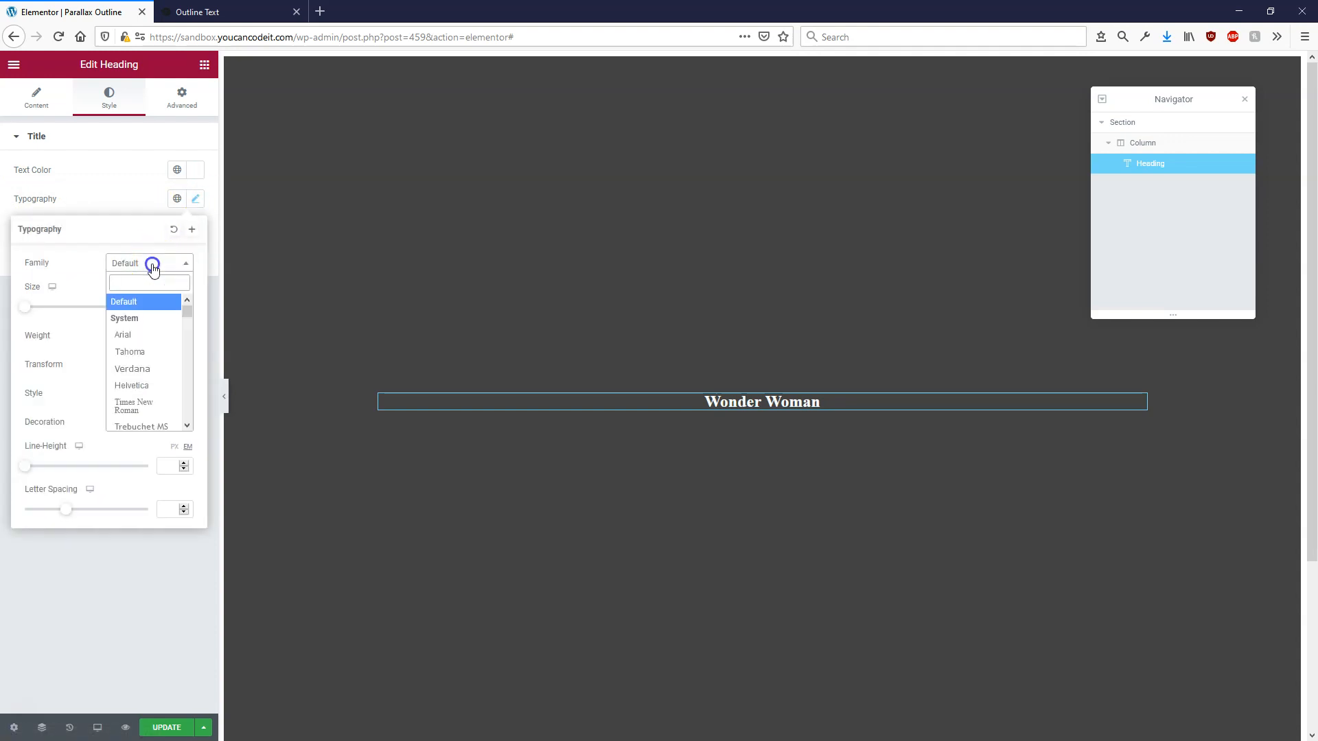
{"action": "left_click", "coordinate": [158, 385]}
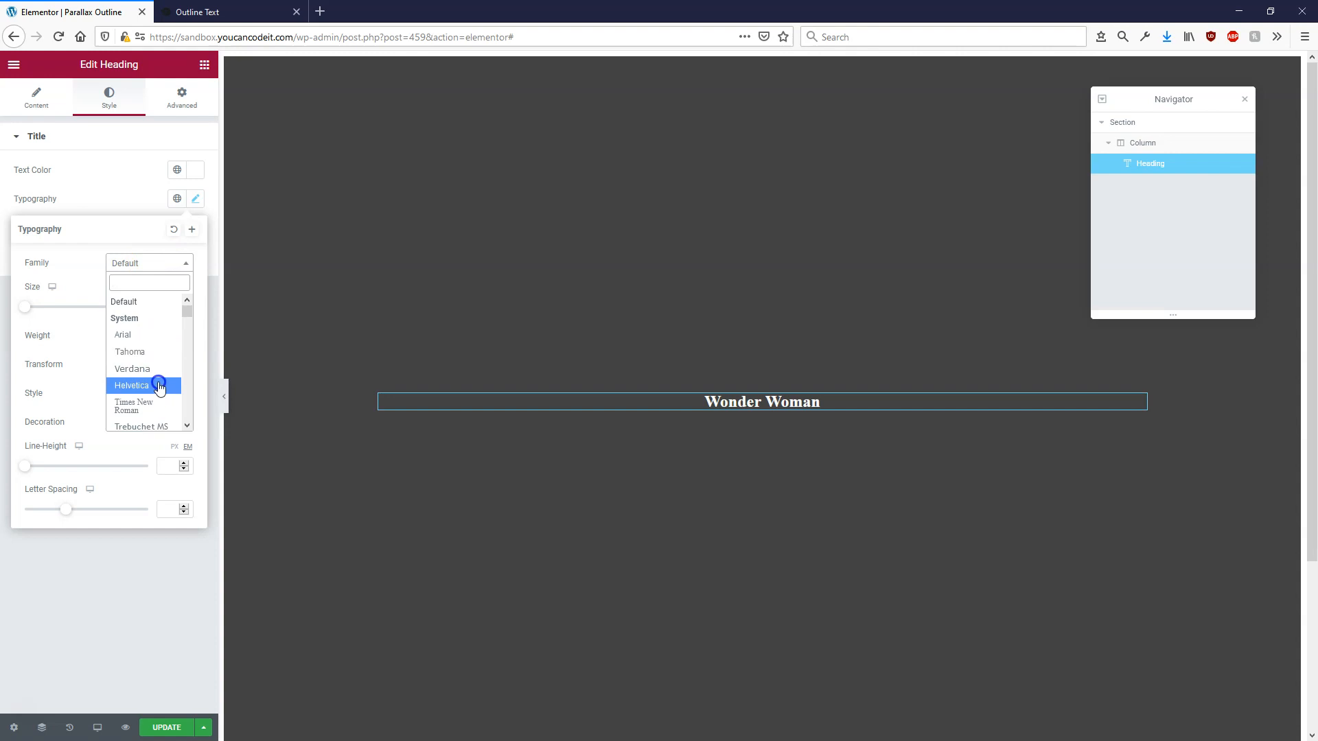
{"action": "left_click", "coordinate": [142, 336]}
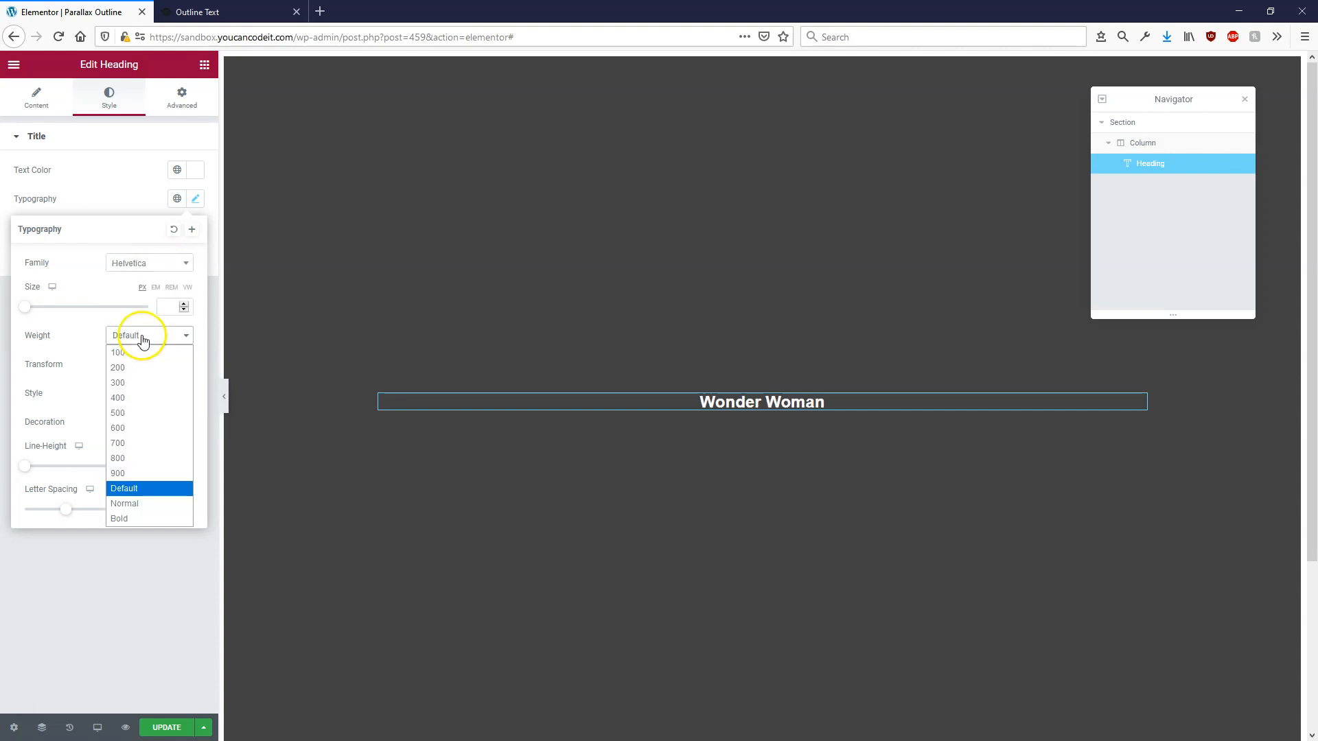
{"action": "left_click", "coordinate": [140, 458]}
{"action": "left_click", "coordinate": [134, 366]}
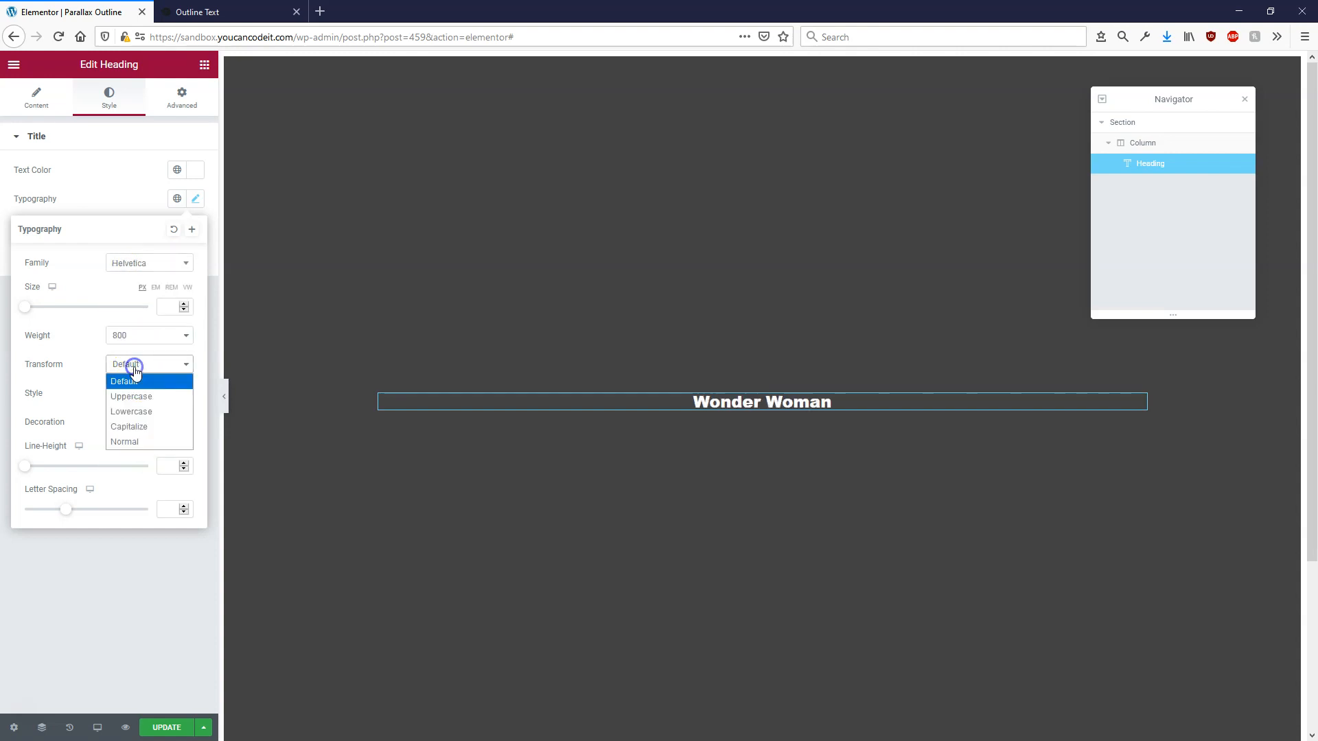
{"action": "left_click", "coordinate": [147, 403]}
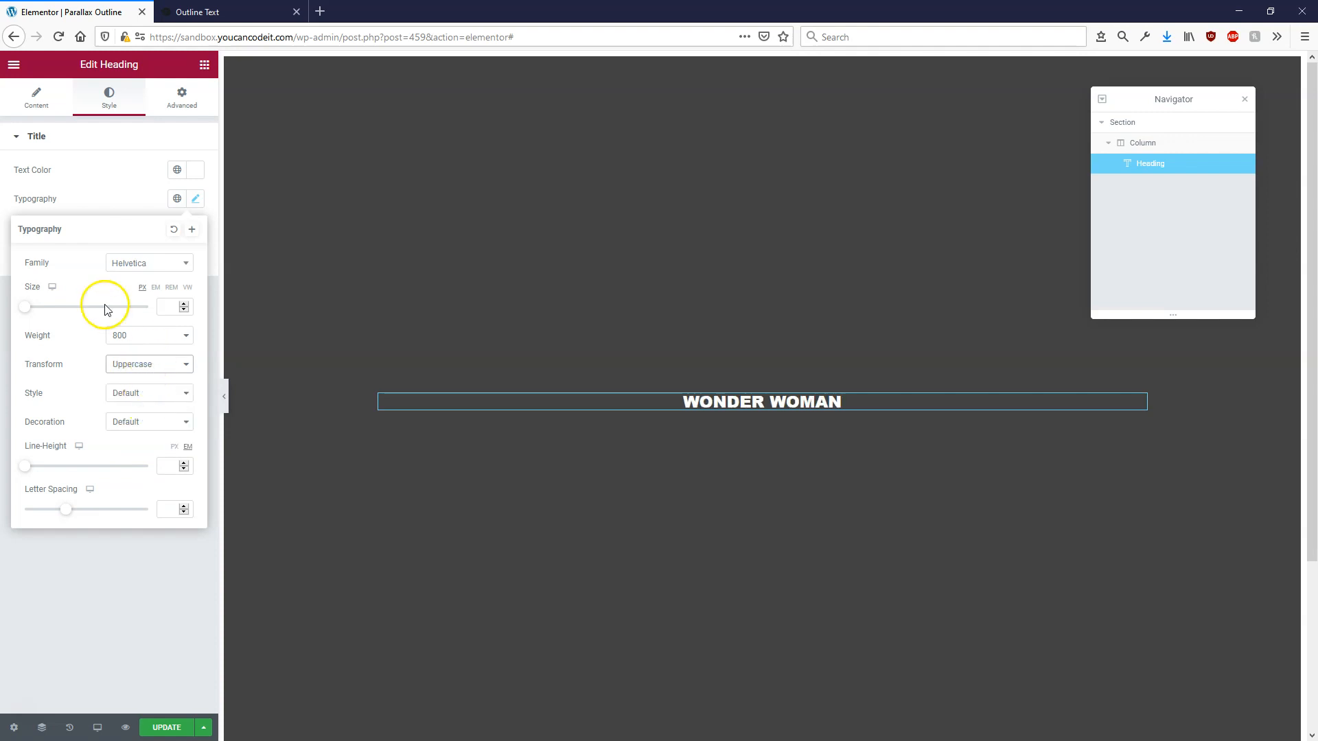
Step: Enlarge the heading's font size until the title nearly fills the column's width on one line
{"action": "left_click_drag", "start_coordinate": [27, 308], "coordinate": [95, 312]}
{"action": "left_click", "coordinate": [184, 311]}
{"action": "left_click", "coordinate": [184, 311]}
{"action": "left_click", "coordinate": [179, 596]}
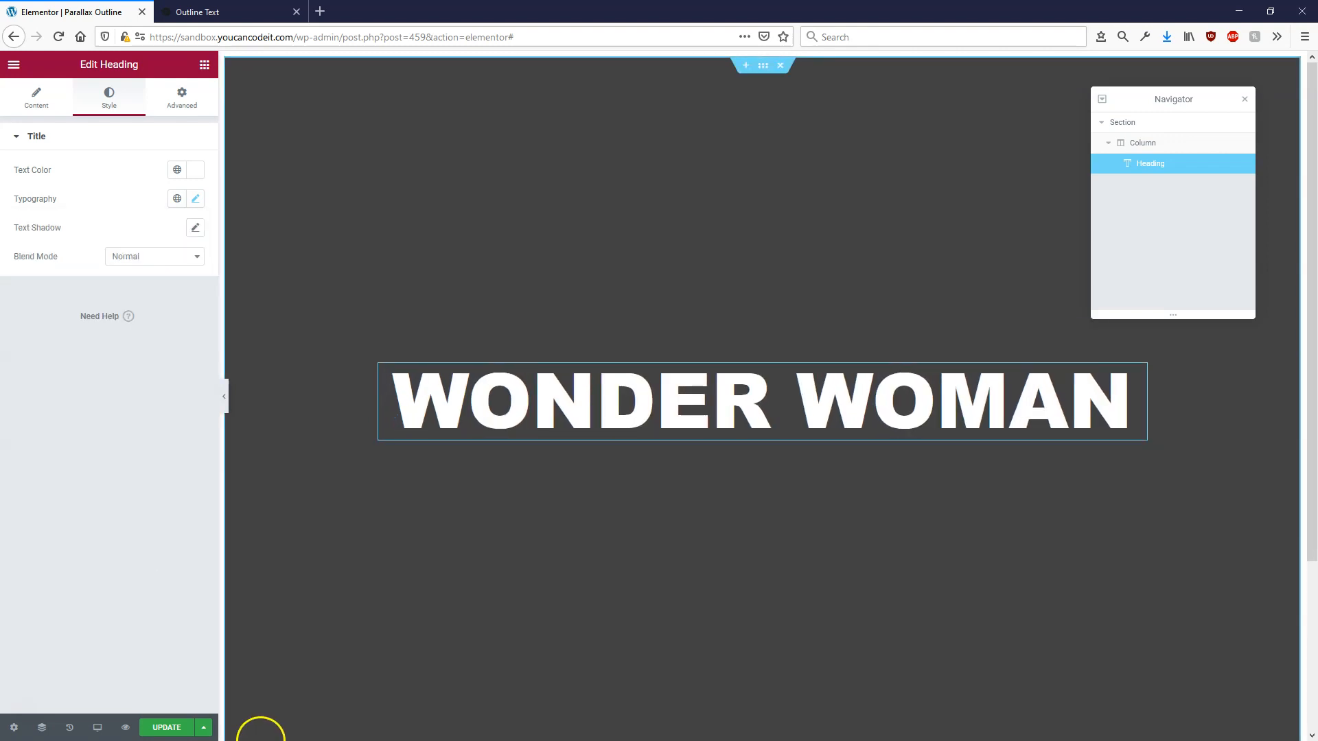
Step: Rename the heading to "Solid" in the Navigator and set its position to Absolute
{"action": "mouse_move", "coordinate": [1171, 97]}
{"action": "left_mouse_down"}
{"action": "mouse_move", "coordinate": [1203, 129]}
{"action": "mouse_move", "coordinate": [1173, 93]}
{"action": "left_mouse_up"}
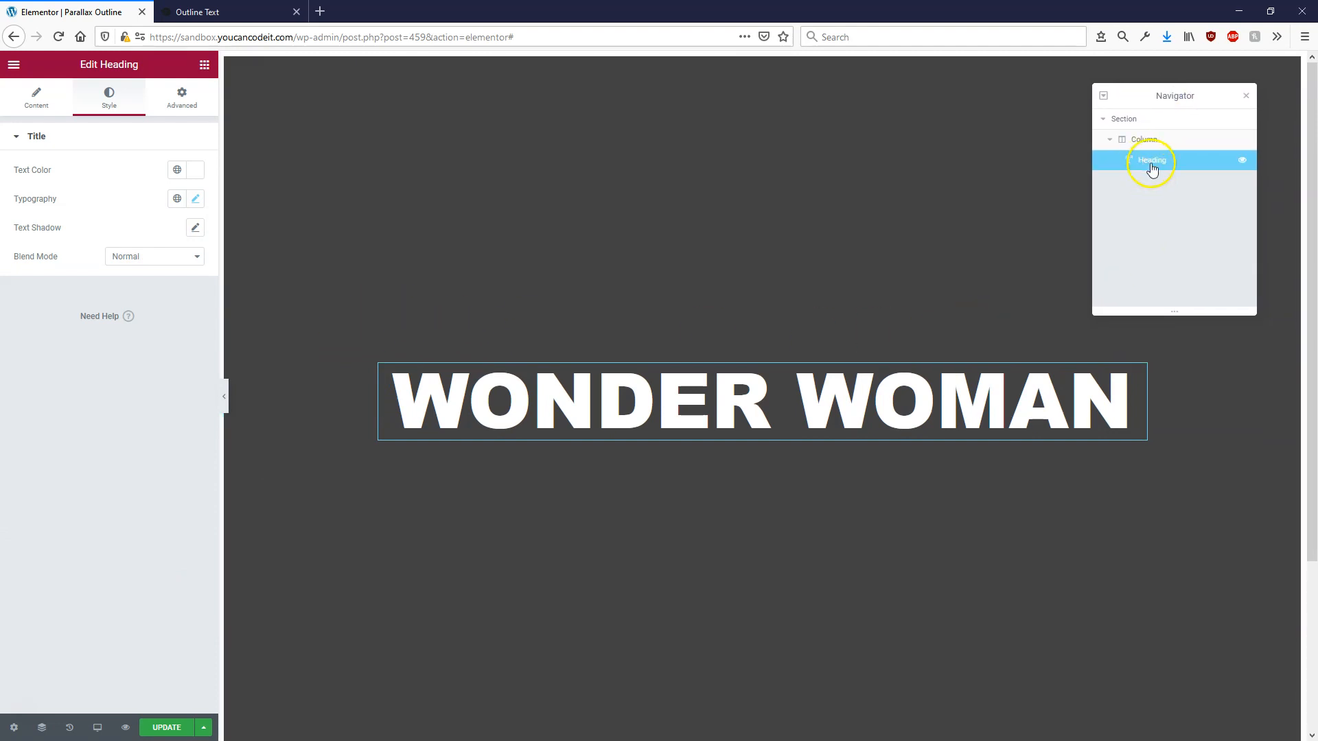
{"action": "double_click", "coordinate": [1153, 162]}
{"action": "left_click", "coordinate": [186, 101]}
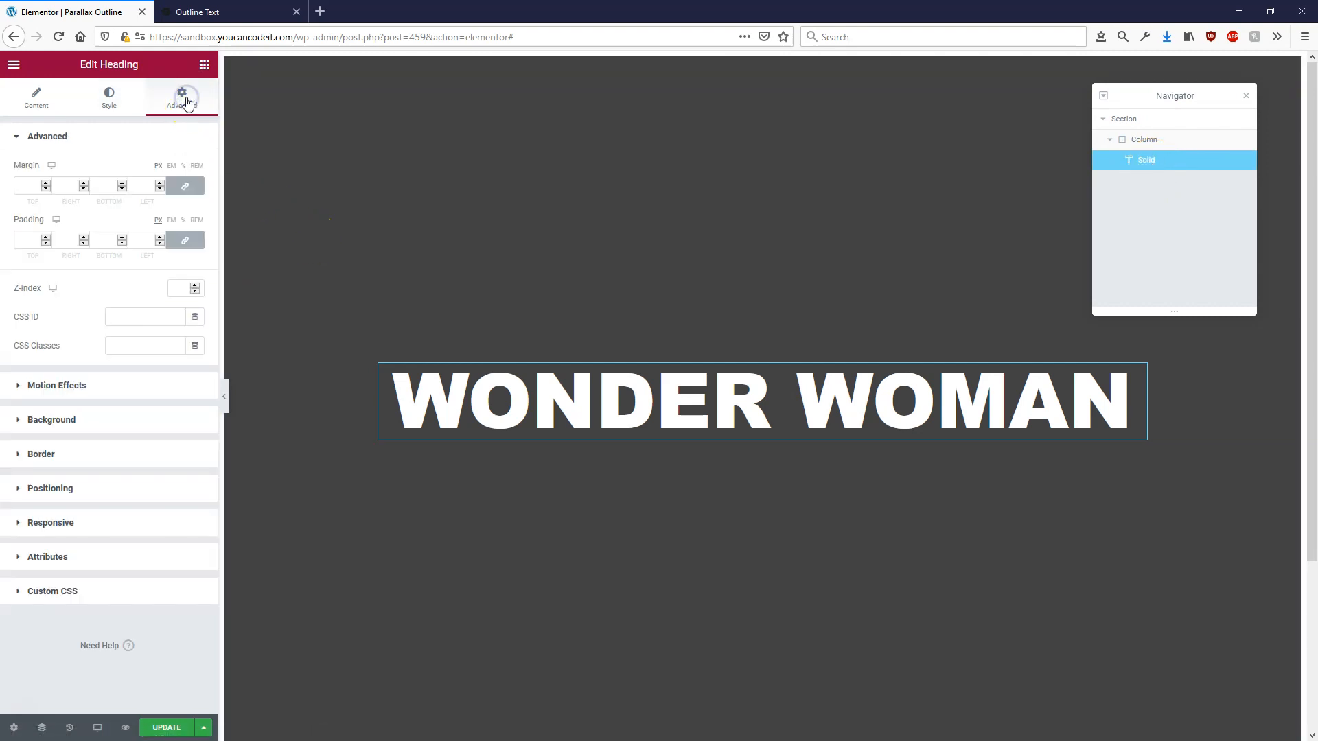
{"action": "left_click", "coordinate": [75, 493]}
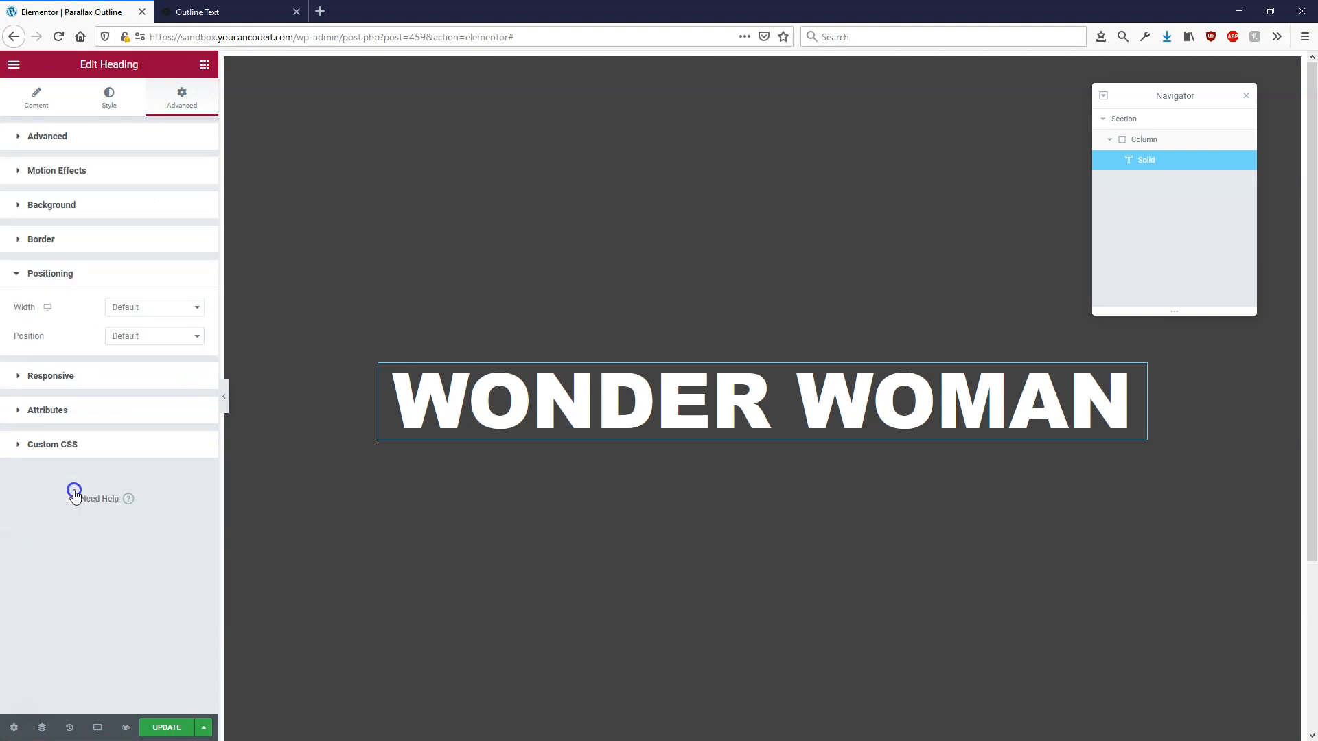
{"action": "left_click", "coordinate": [138, 336]}
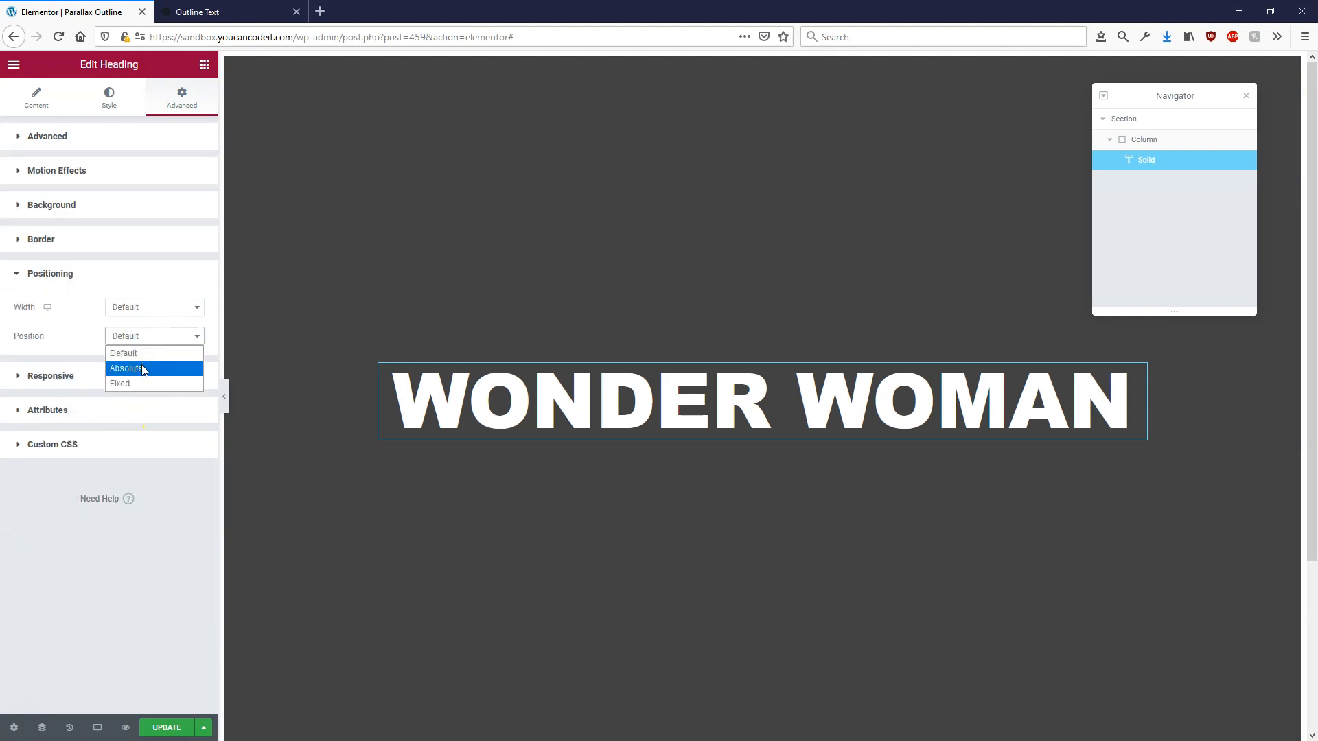
{"action": "left_click", "coordinate": [143, 365]}
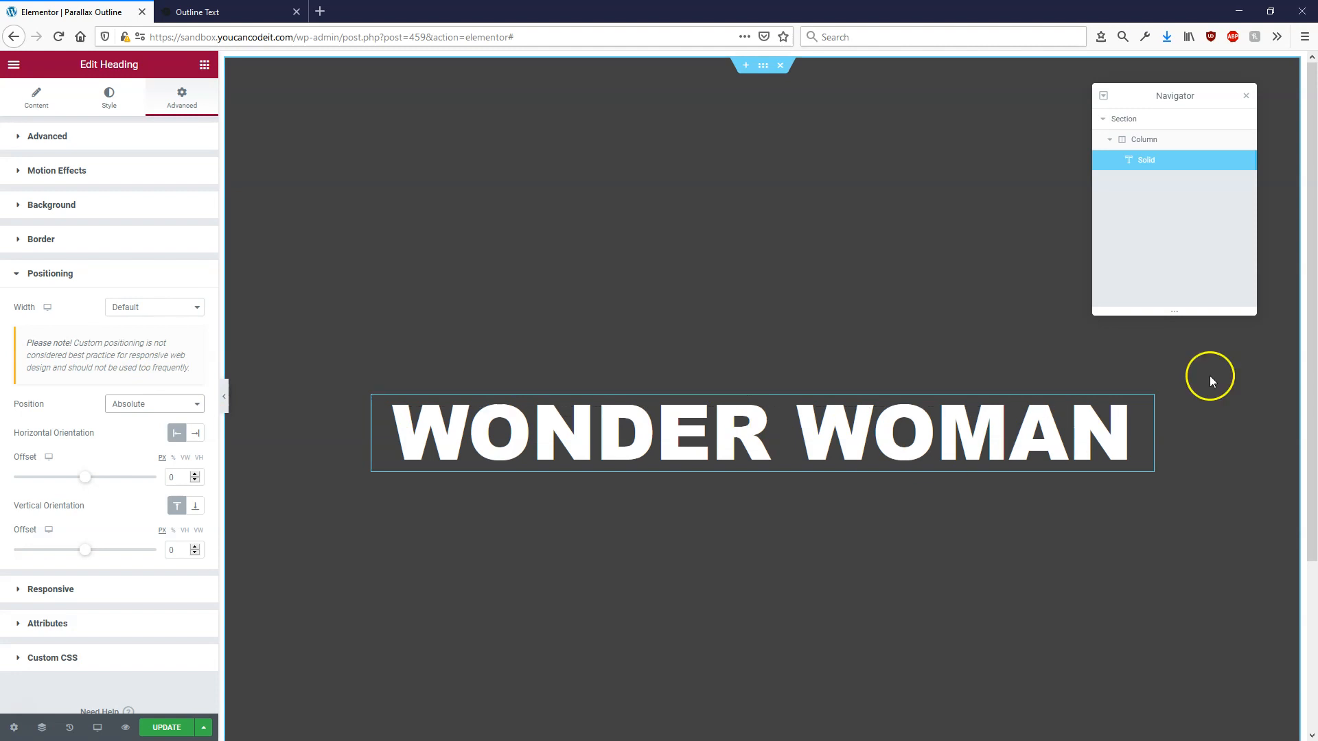
Step: Duplicate the Solid heading and rename the copy to "Outline" in the Navigator
{"action": "right_click", "coordinate": [1149, 409]}
{"action": "left_click", "coordinate": [1198, 444]}
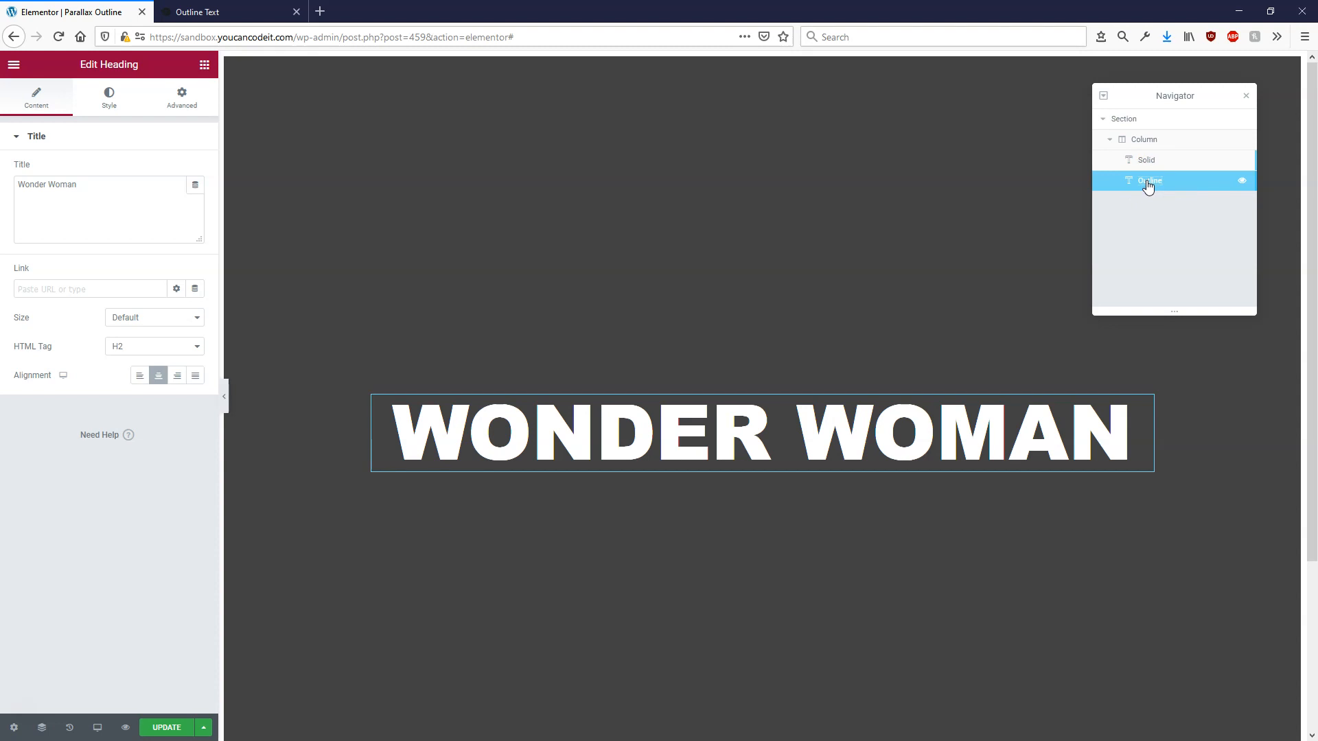
{"action": "left_click", "coordinate": [1170, 160]}
{"action": "left_click", "coordinate": [1178, 183]}
Step: Give the Outline heading the fully transparent text color #FFFFFF00 and the CSS class text-outline
{"action": "left_click", "coordinate": [110, 97]}
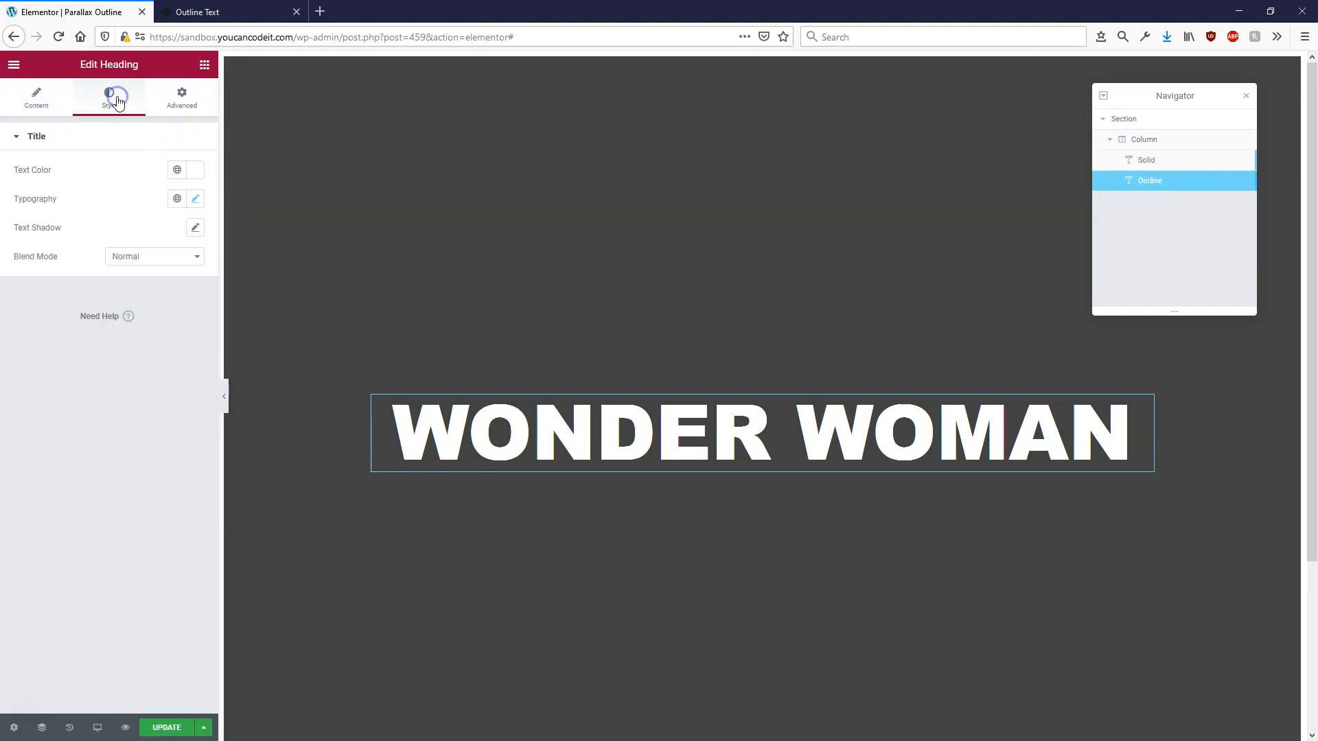
{"action": "left_click", "coordinate": [195, 169]}
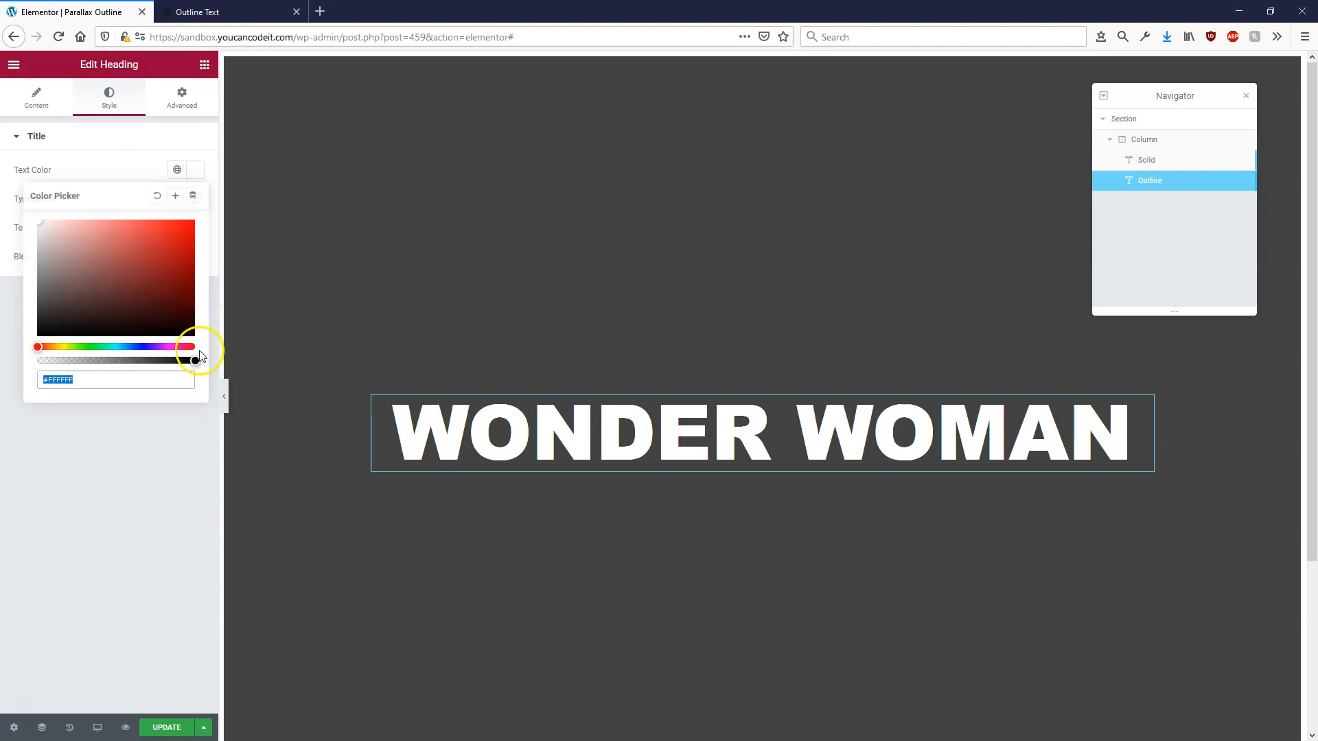
{"action": "key", "text": "End"}
{"action": "type", "text": "00"}
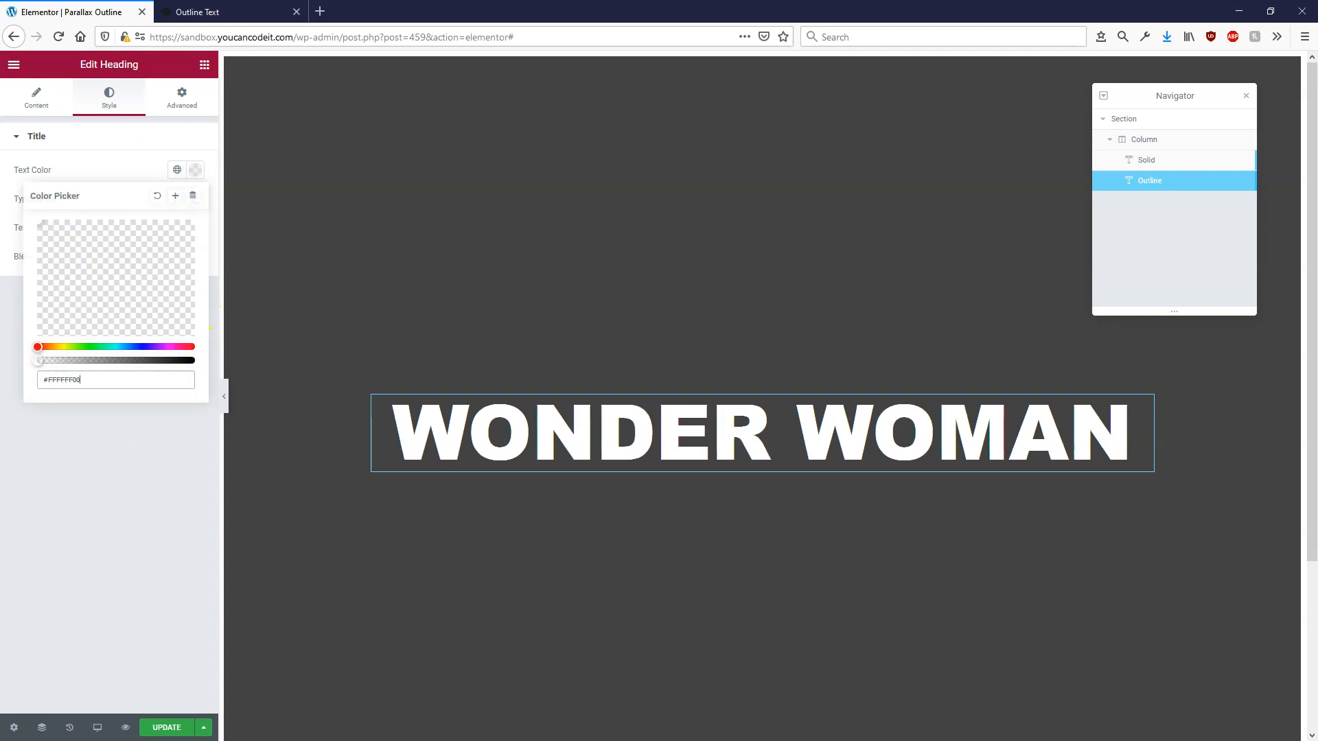
{"action": "left_click", "coordinate": [156, 494]}
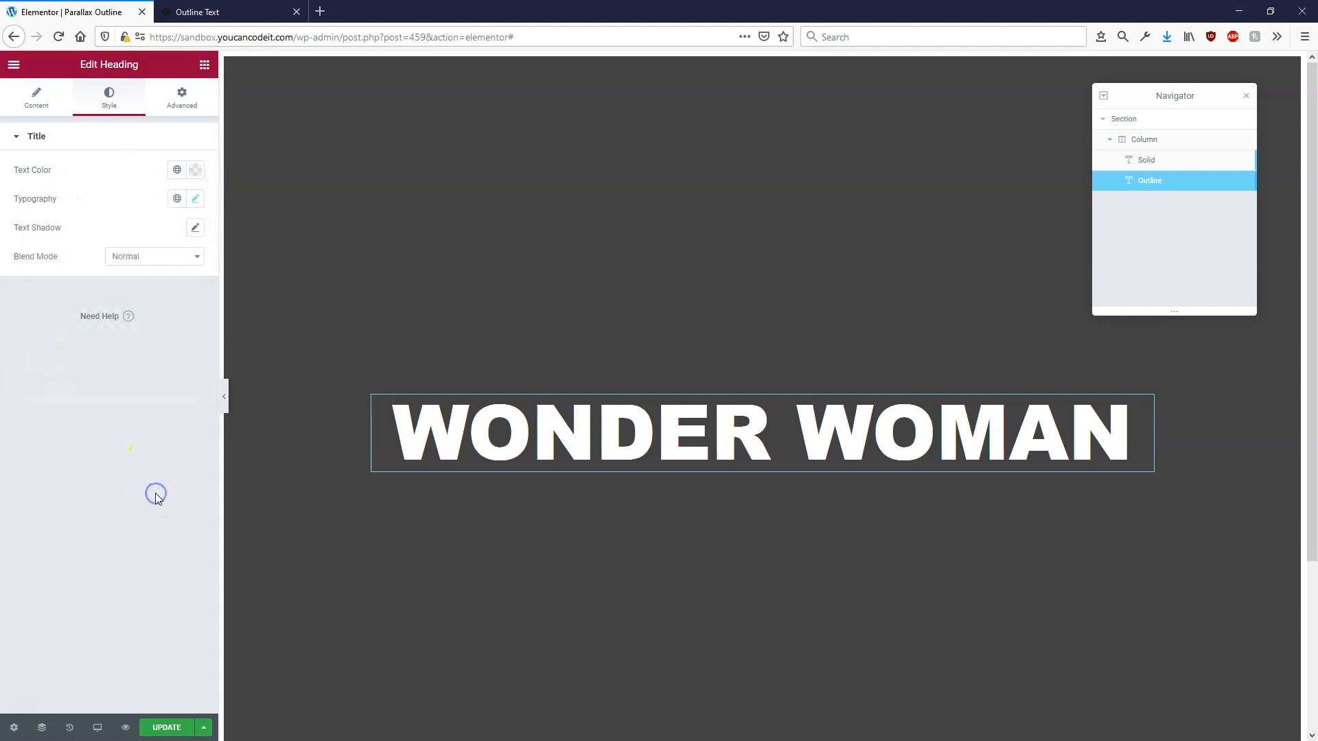
{"action": "left_click", "coordinate": [177, 102]}
{"action": "left_click", "coordinate": [149, 341]}
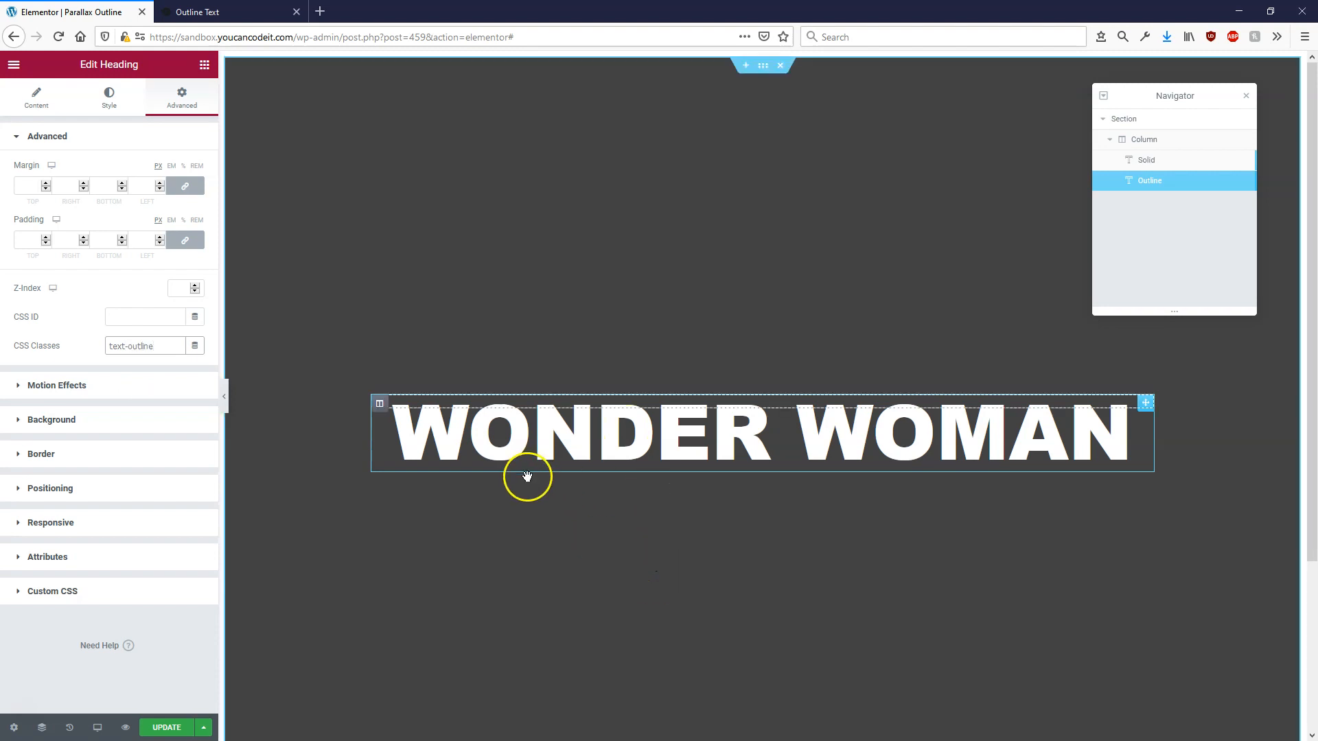
Step: Insert an Image widget between the Solid and Outline headings and choose its picture from the media library
{"action": "left_click", "coordinate": [208, 70]}
{"action": "left_click_drag", "start_coordinate": [76, 274], "coordinate": [657, 398]}
{"action": "left_click", "coordinate": [105, 220]}
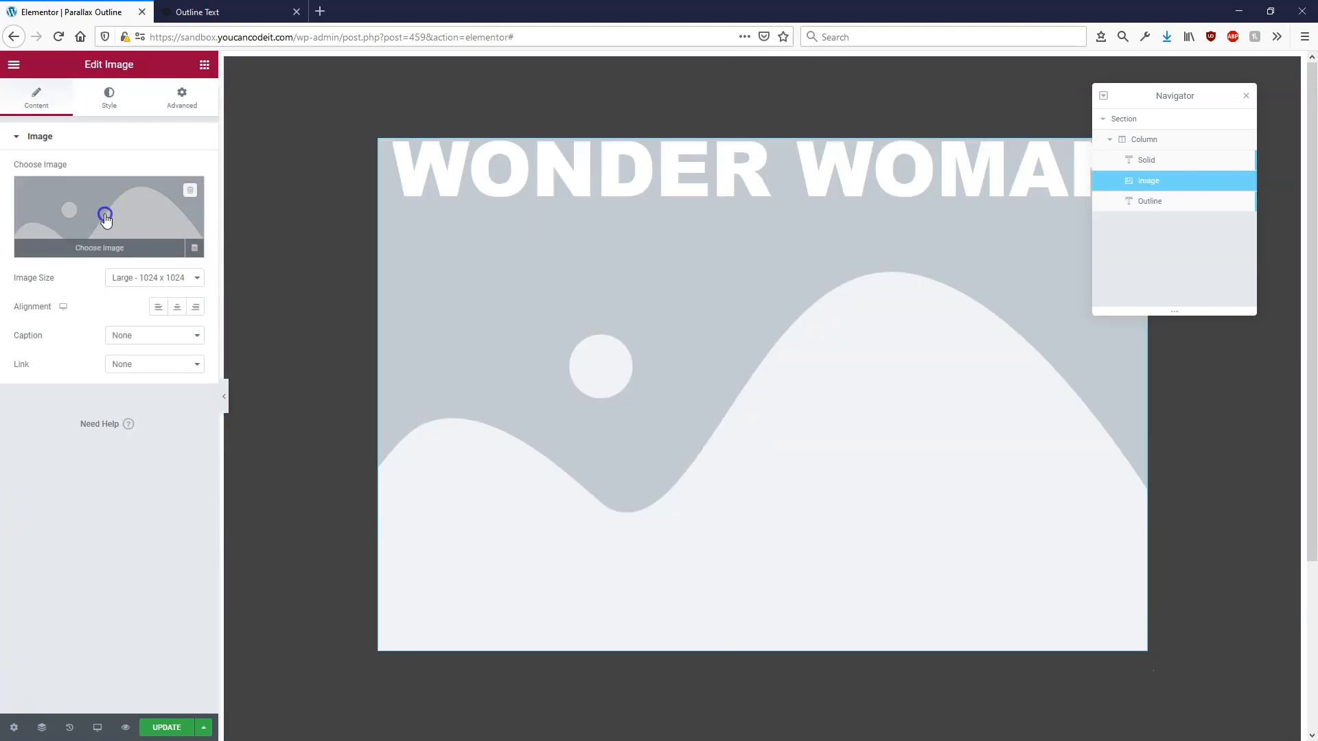
{"action": "left_click", "coordinate": [307, 228]}
{"action": "left_click", "coordinate": [1251, 701]}
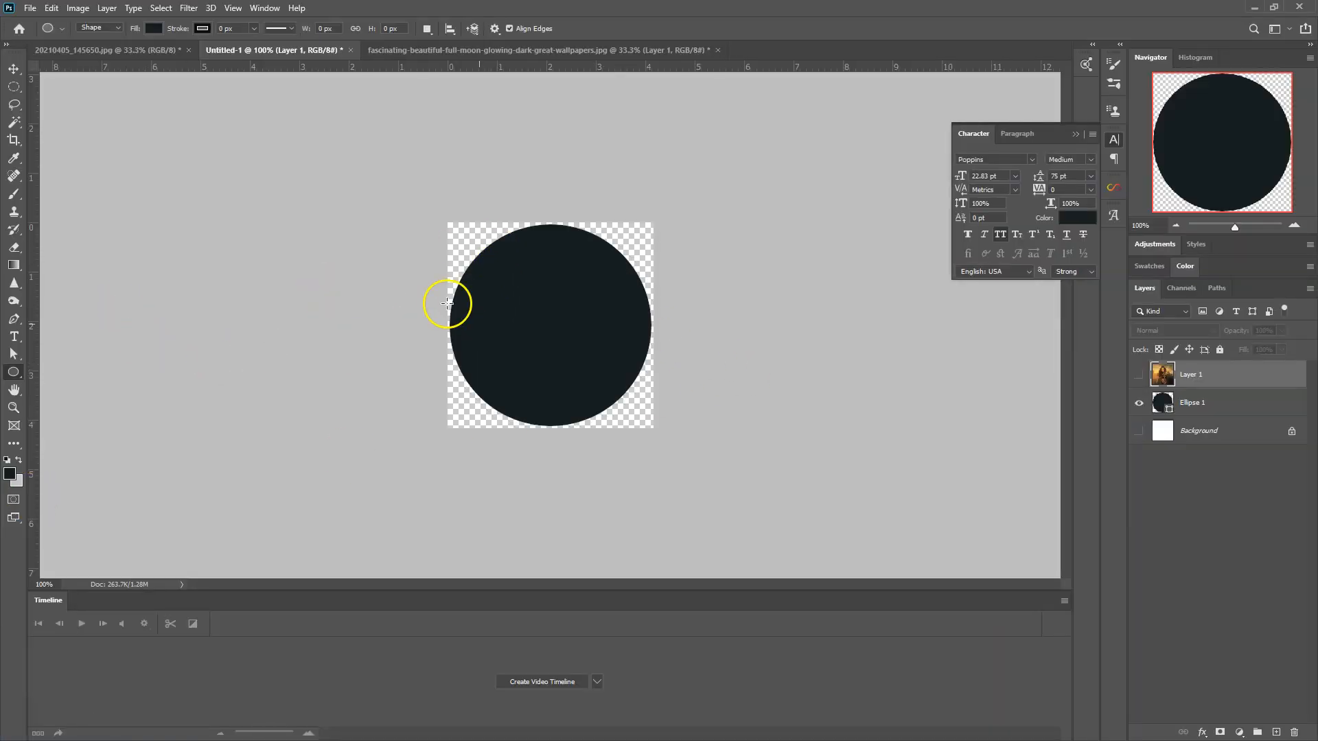
{"action": "left_click_drag", "start_coordinate": [14, 374], "coordinate": [69, 399]}
{"action": "left_click_drag", "start_coordinate": [482, 303], "coordinate": [659, 430]}
{"action": "key", "text": "ctrl+z"}
Step: In Photoshop, show Layer 1 and clip its picture to the Ellipse 1 circle with a clipping mask
{"action": "left_click", "coordinate": [1140, 376]}
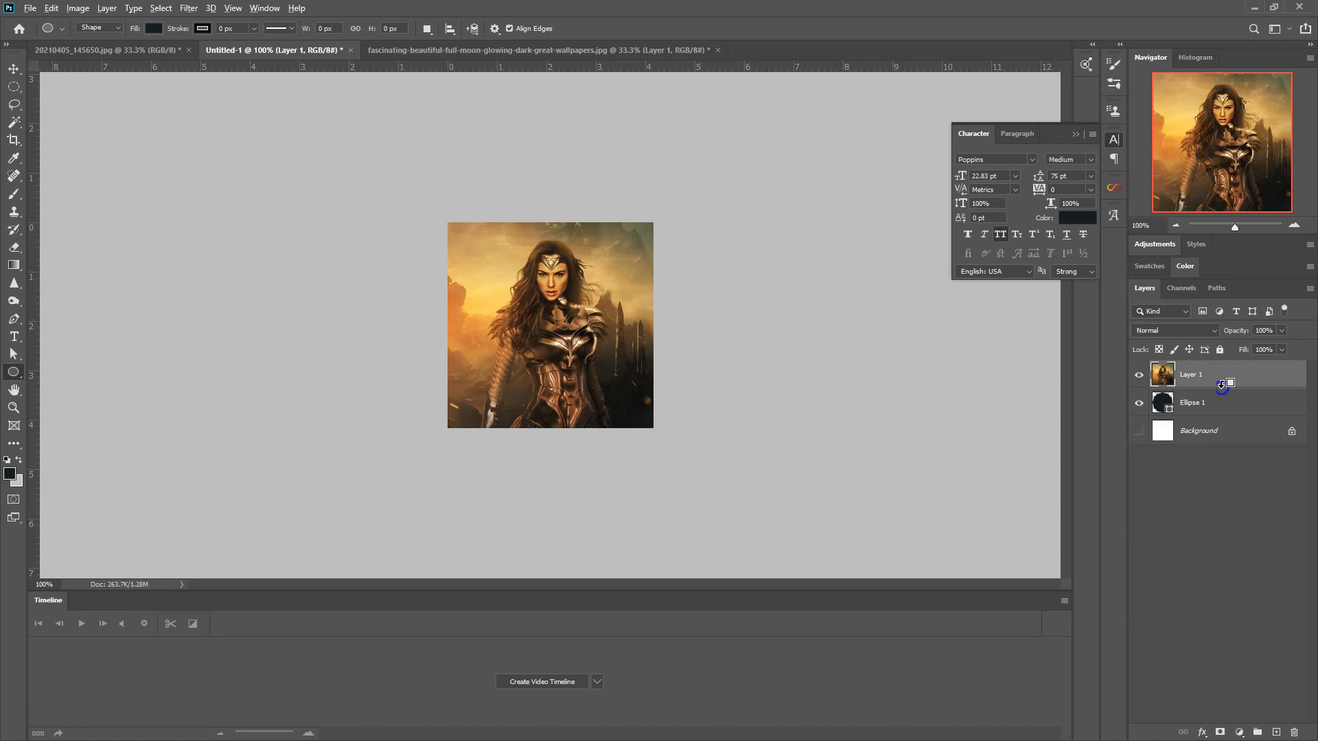
{"action": "left_click", "coordinate": [1222, 386], "text": "alt"}
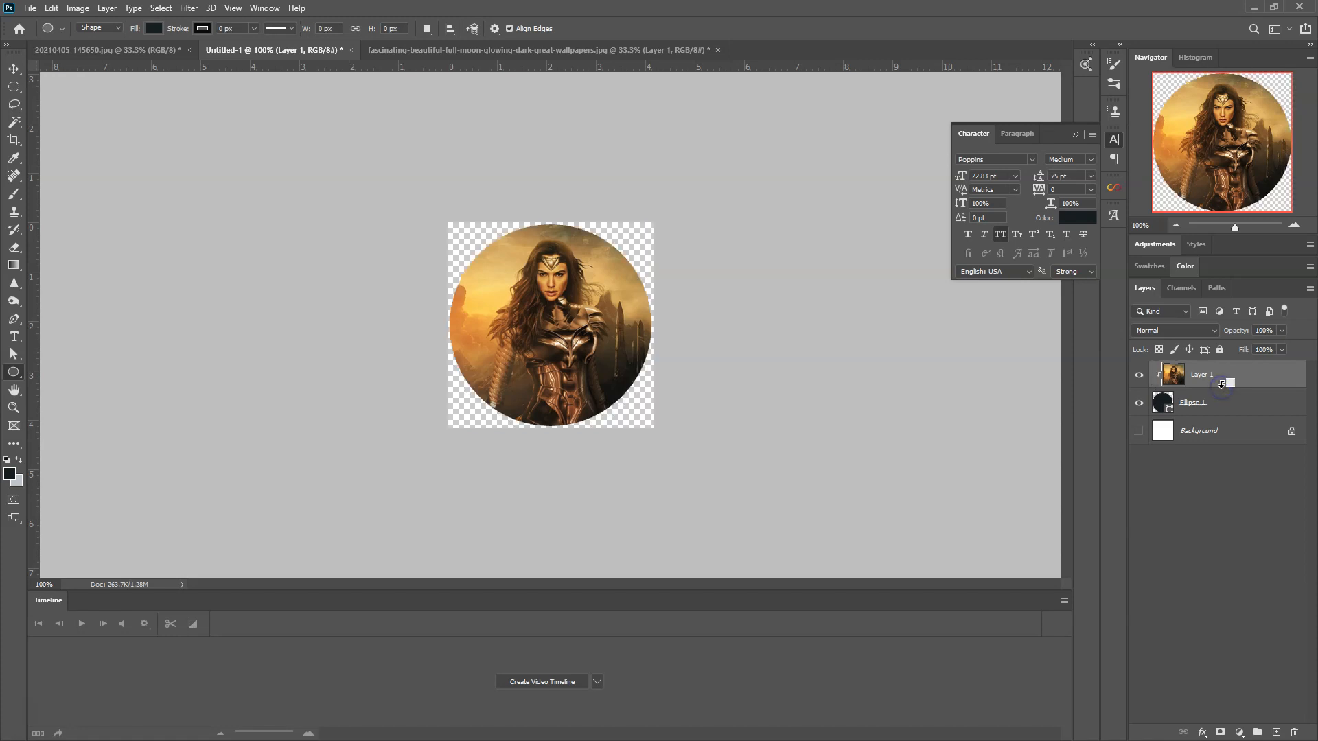
{"action": "left_click", "coordinate": [1177, 379]}
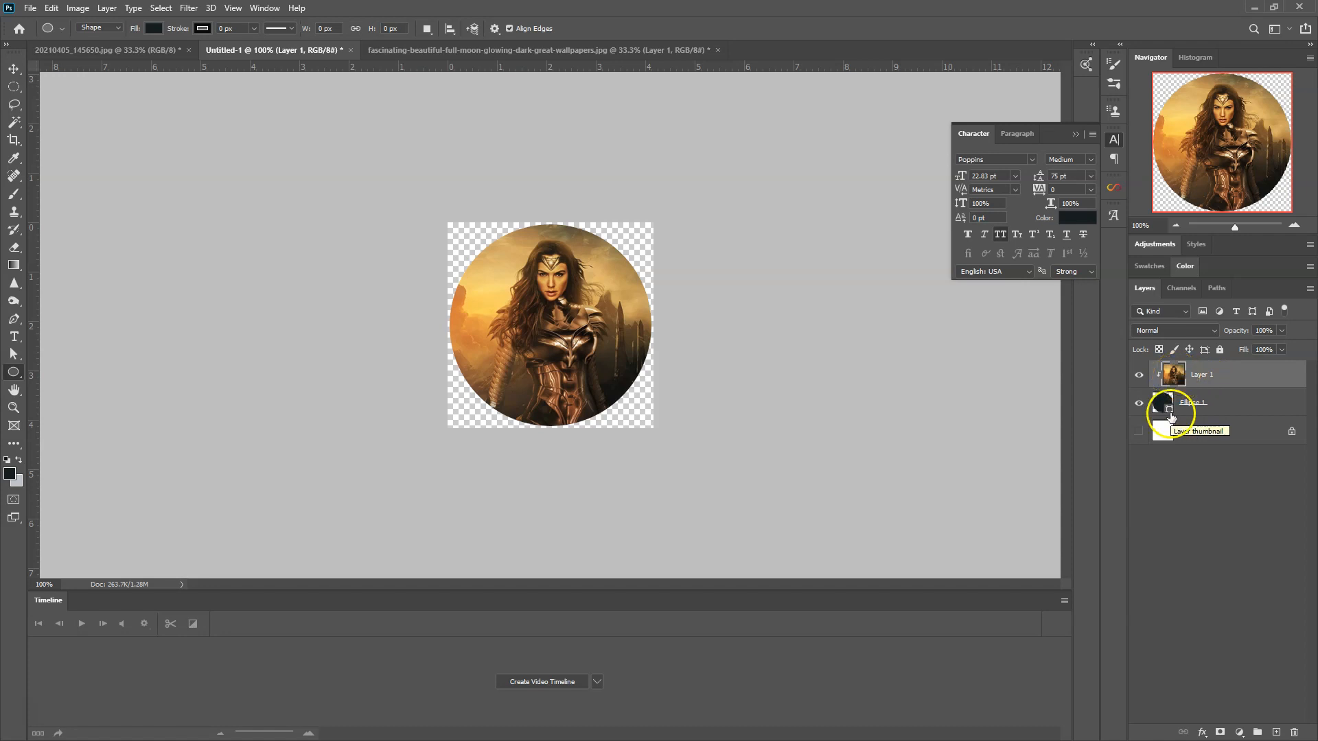
Step: Reposition the picture on Layer 1 within the circle using the Move tool and switch back to the Elementor editor in the browser
{"action": "left_click", "coordinate": [14, 68]}
{"action": "mouse_move", "coordinate": [602, 318]}
{"action": "left_mouse_down"}
{"action": "mouse_move", "coordinate": [591, 329]}
{"action": "mouse_move", "coordinate": [586, 318]}
{"action": "mouse_move", "coordinate": [588, 332]}
{"action": "left_mouse_up"}
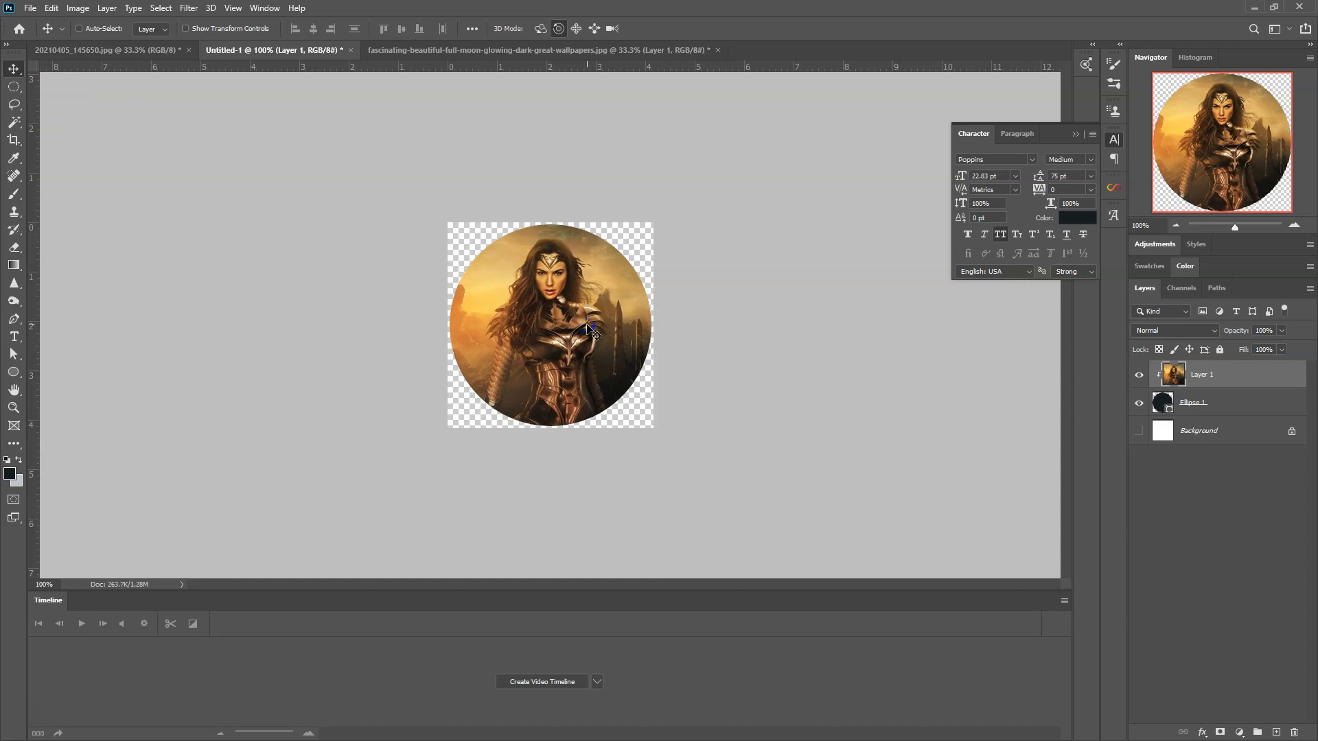
{"action": "left_click", "coordinate": [1249, 8]}
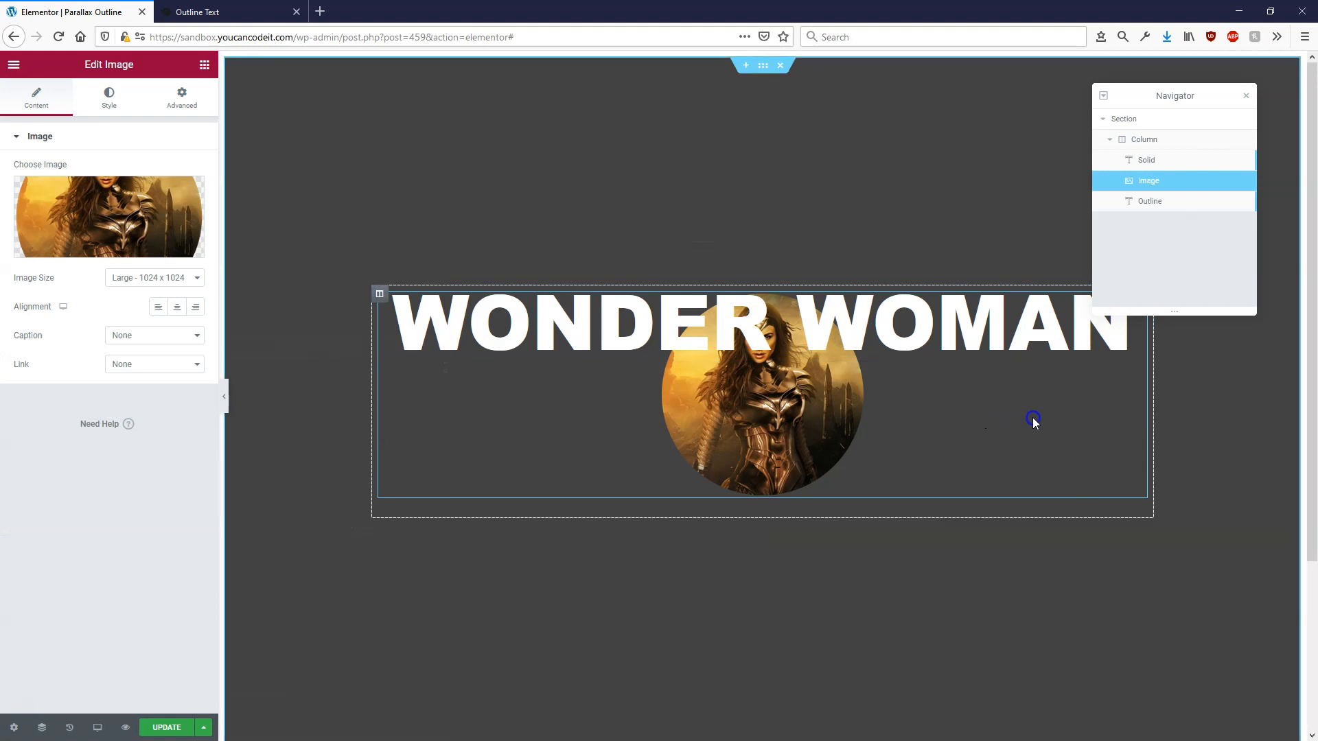
Step: Set the Image widget's position to Absolute in its advanced positioning settings
{"action": "left_click", "coordinate": [1171, 161]}
{"action": "left_click", "coordinate": [1175, 181]}
{"action": "left_click", "coordinate": [184, 98]}
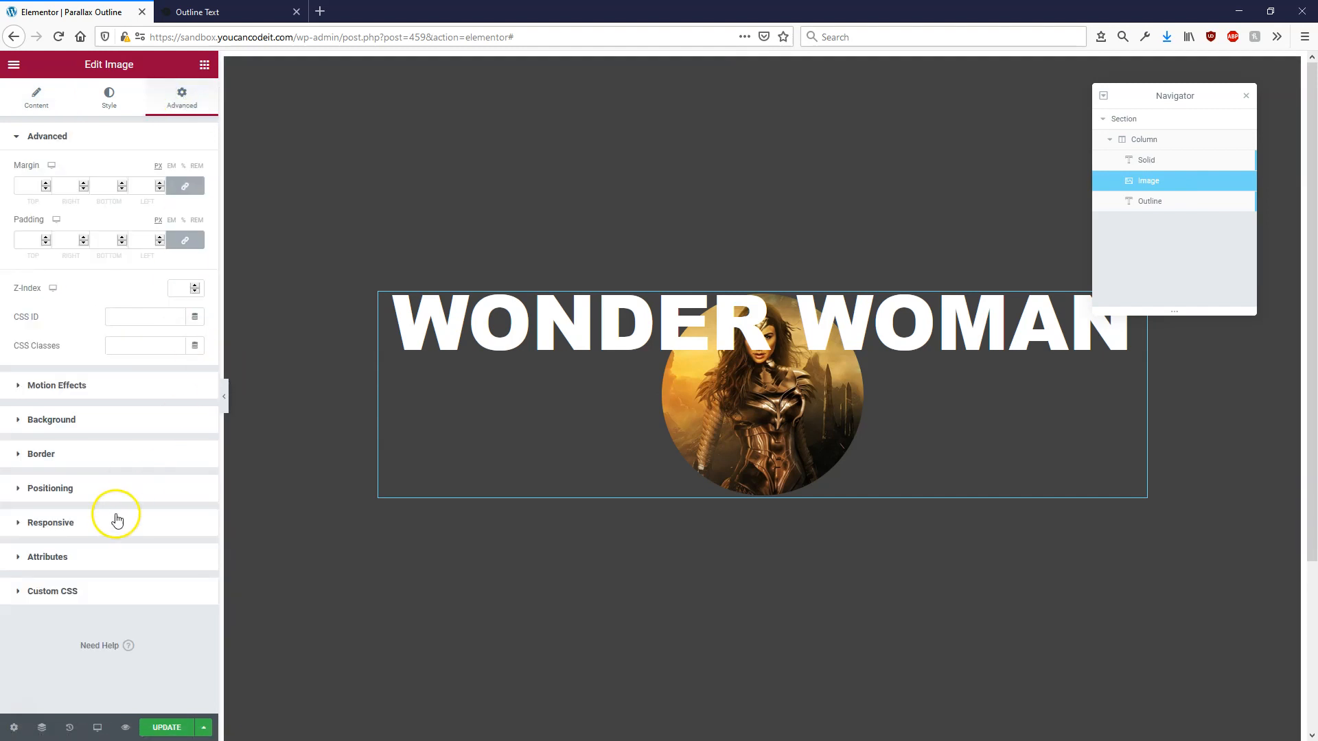
{"action": "left_click", "coordinate": [91, 488]}
{"action": "left_click", "coordinate": [124, 336]}
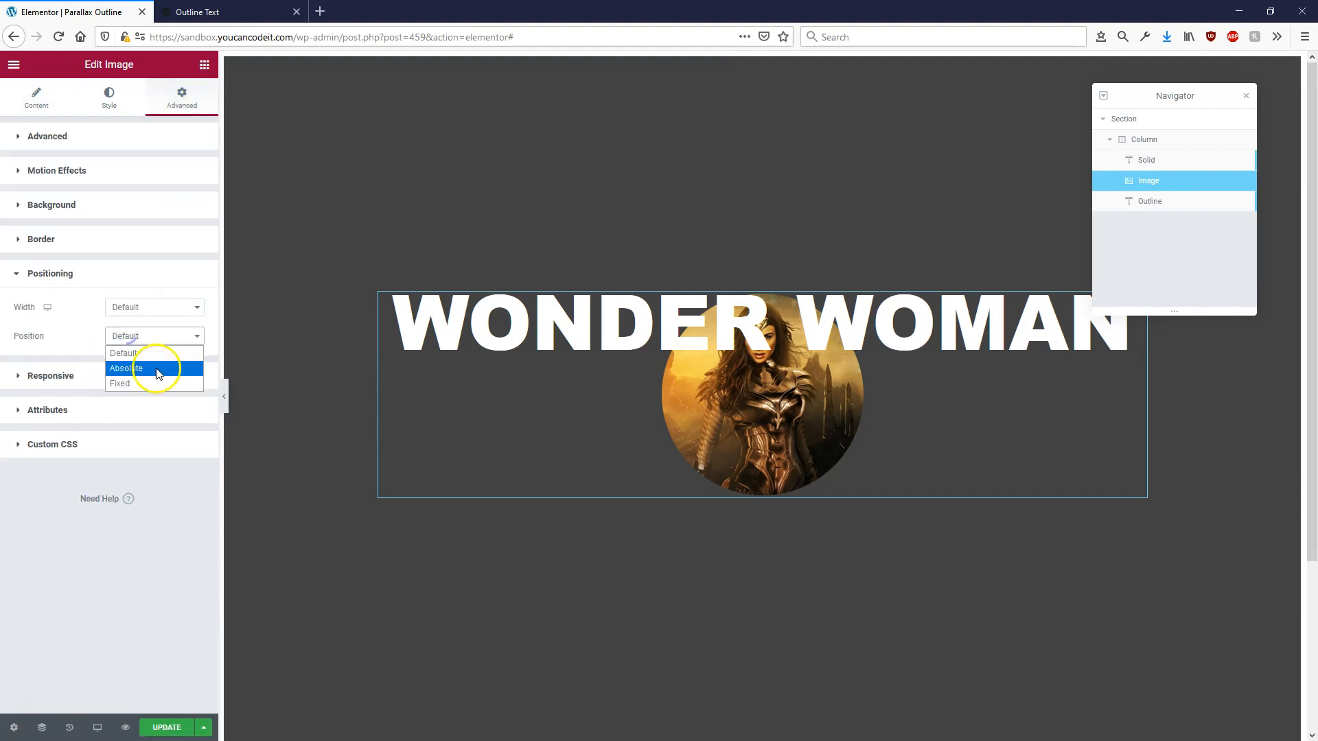
{"action": "left_click", "coordinate": [150, 367]}
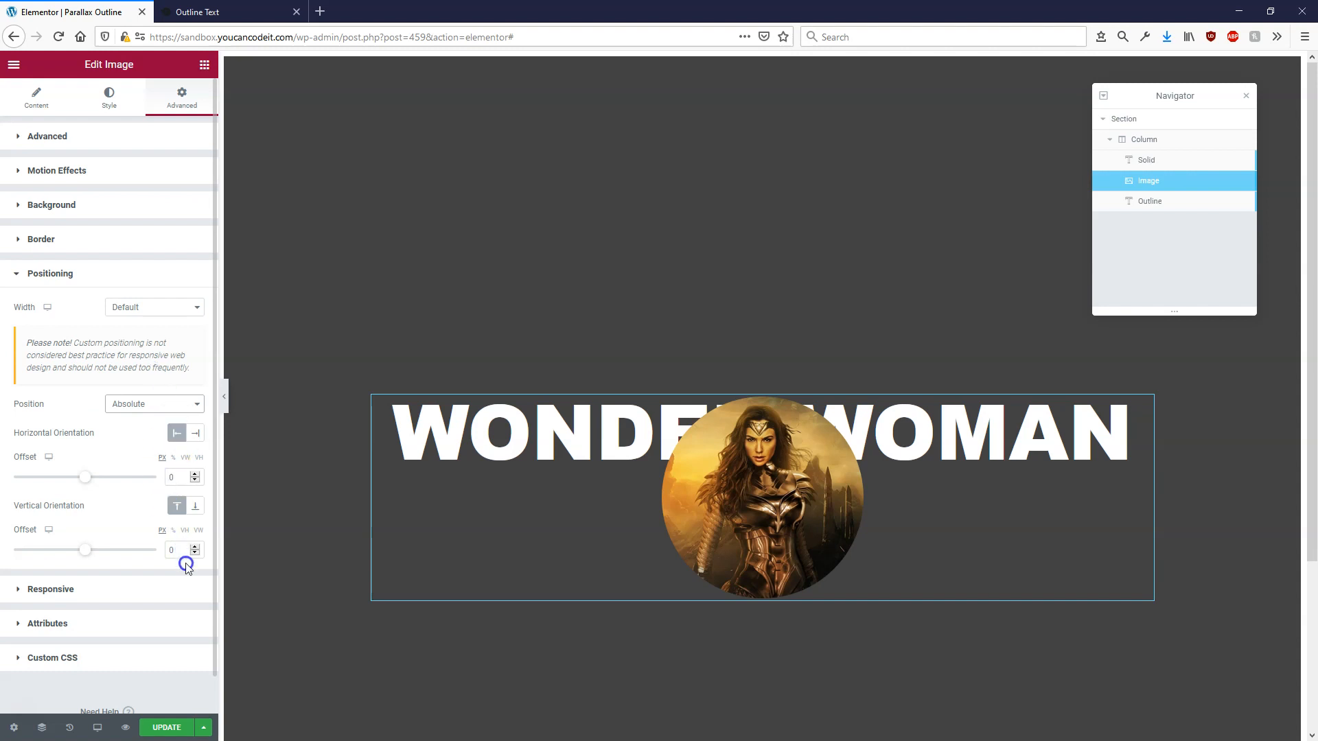
Step: Set the image's vertical orientation to Bottom with an offset of -125 px so it overlaps the heading
{"action": "left_click_drag", "start_coordinate": [14, 506], "coordinate": [94, 515]}
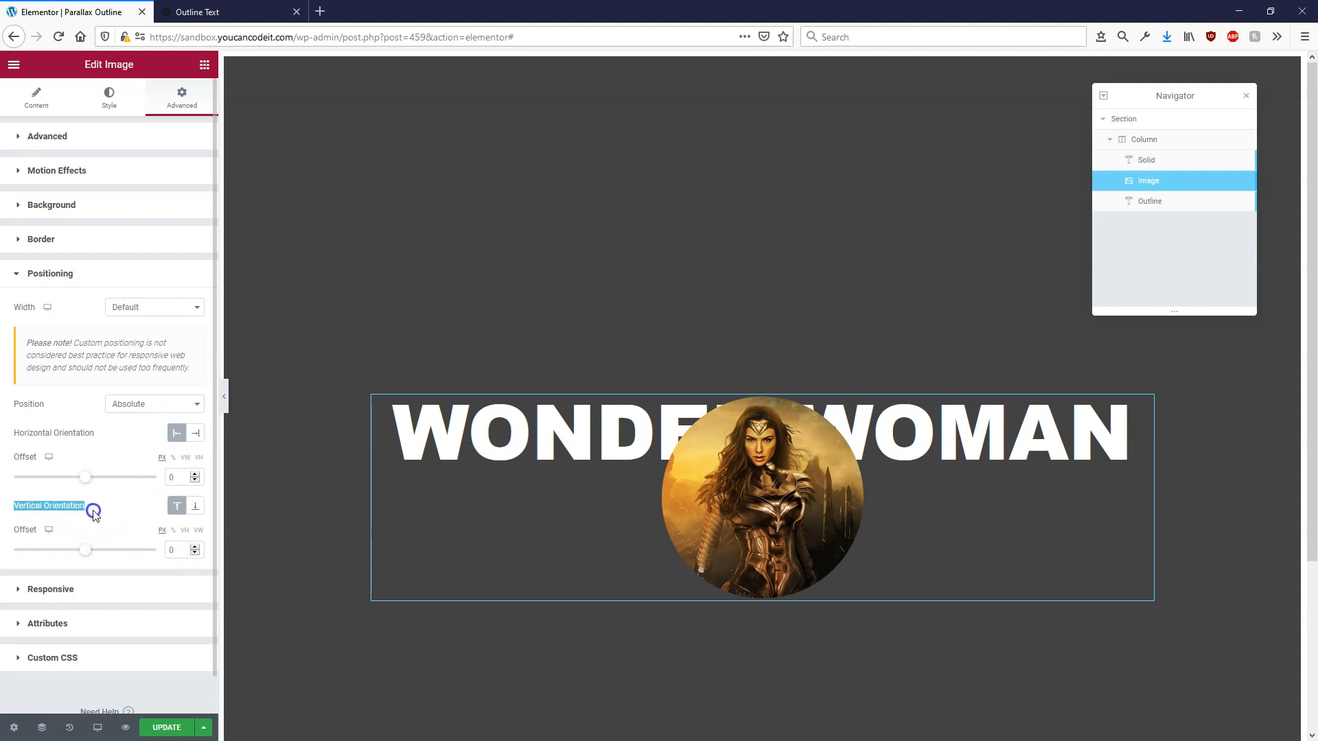
{"action": "left_click", "coordinate": [119, 510]}
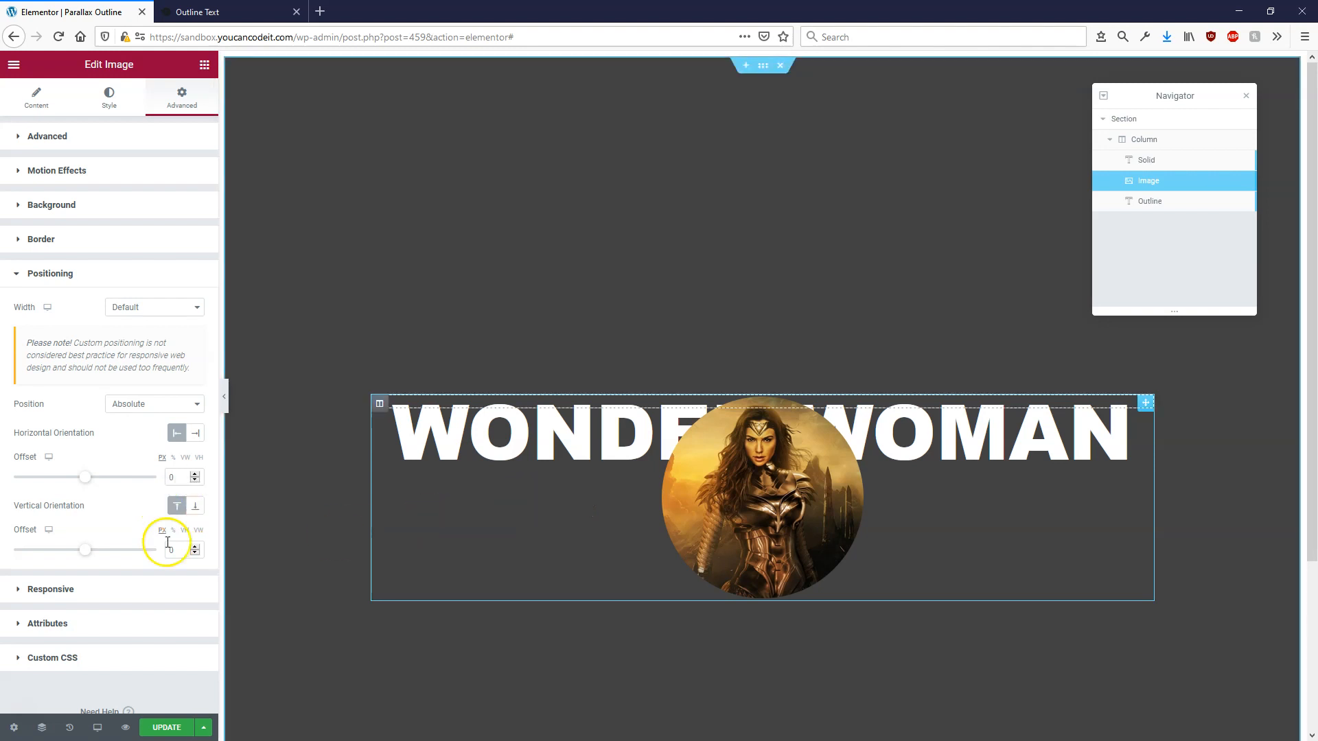
{"action": "left_click", "coordinate": [195, 507]}
{"action": "left_click", "coordinate": [180, 509]}
{"action": "left_click", "coordinate": [192, 510]}
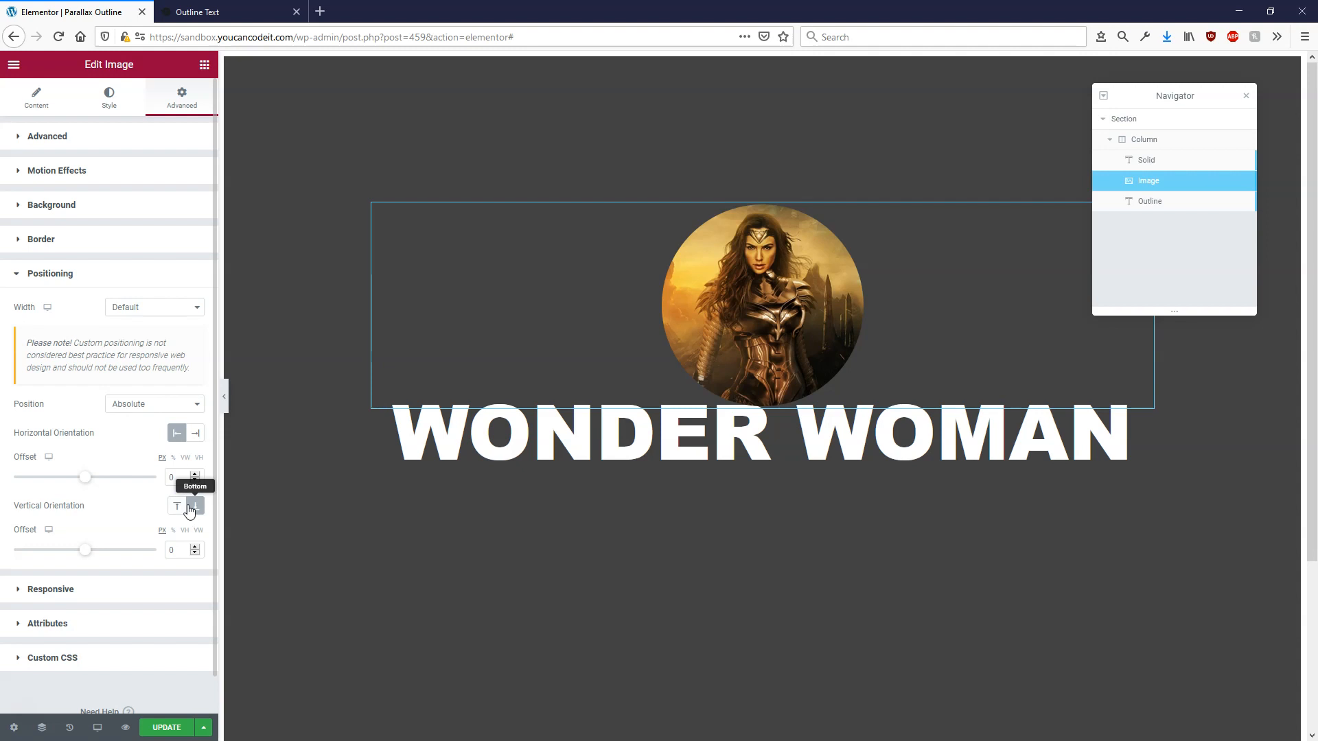
{"action": "left_click", "coordinate": [178, 506]}
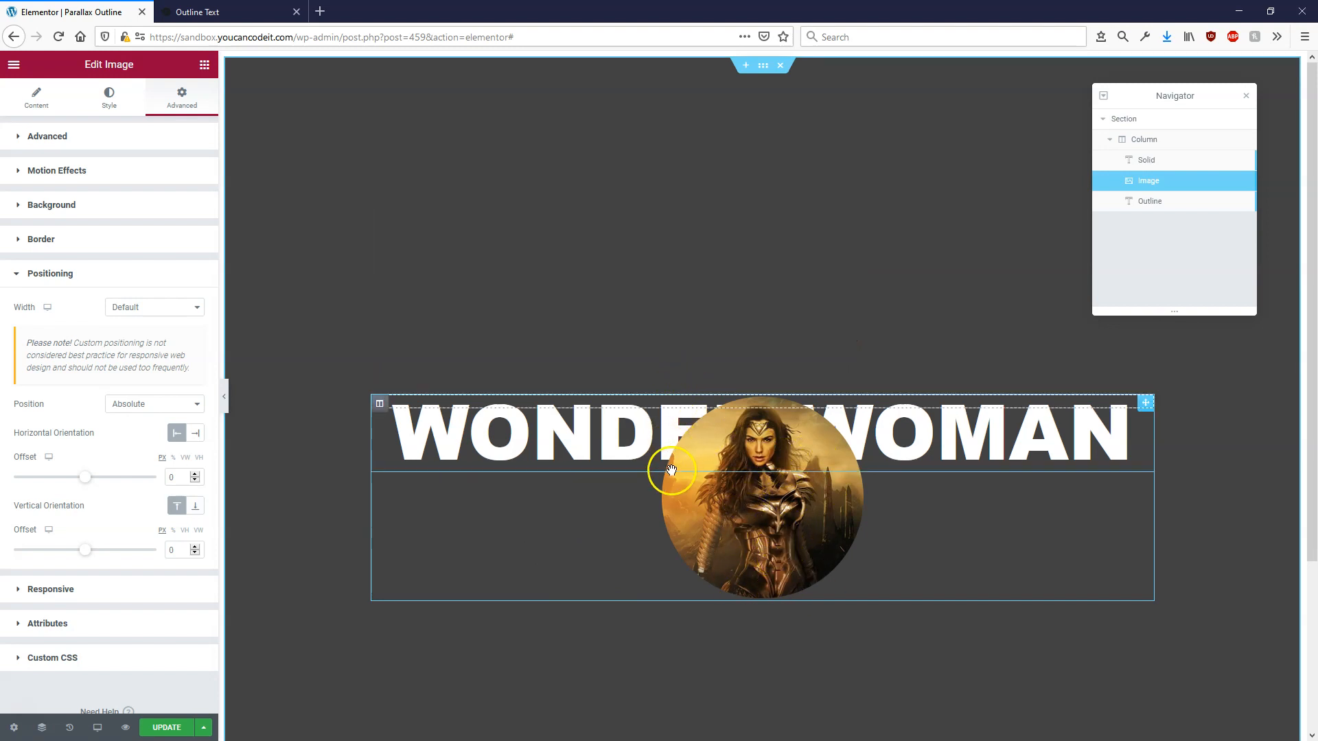
{"action": "left_click", "coordinate": [195, 507]}
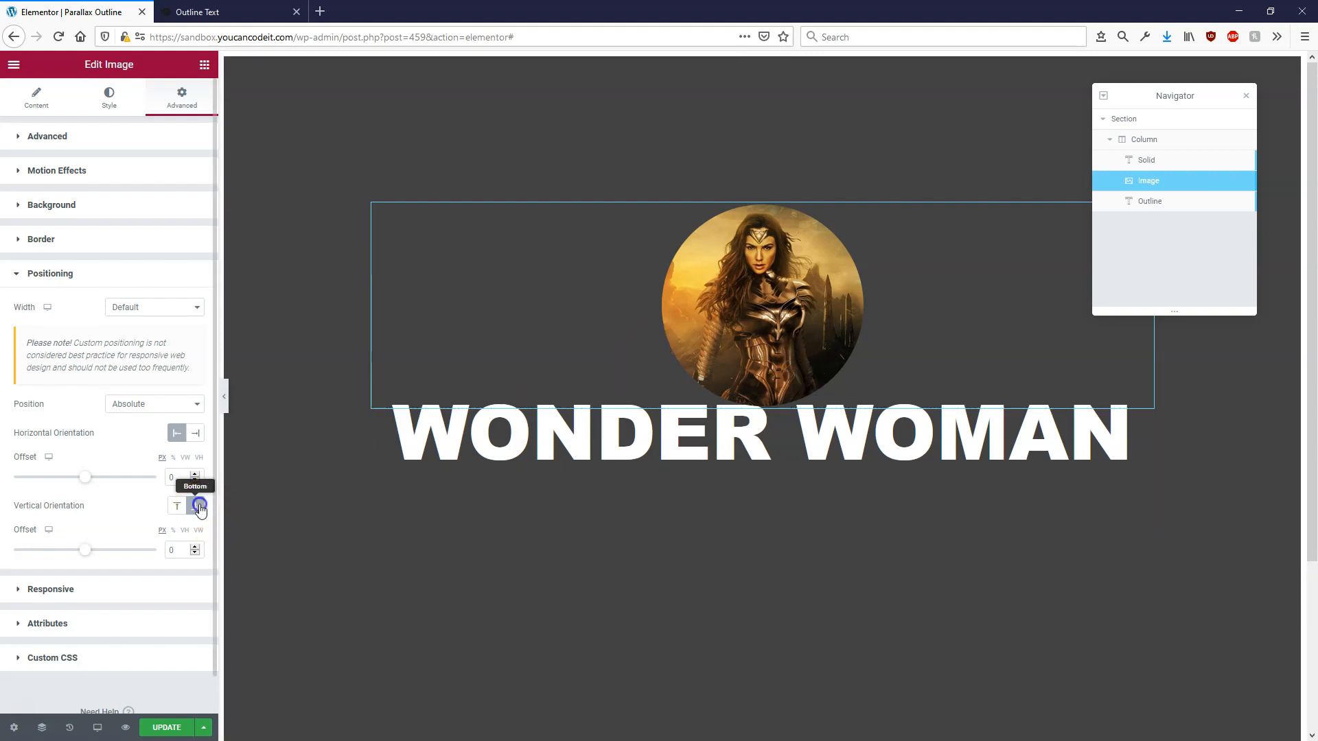
{"action": "left_click_drag", "start_coordinate": [85, 549], "coordinate": [77, 550]}
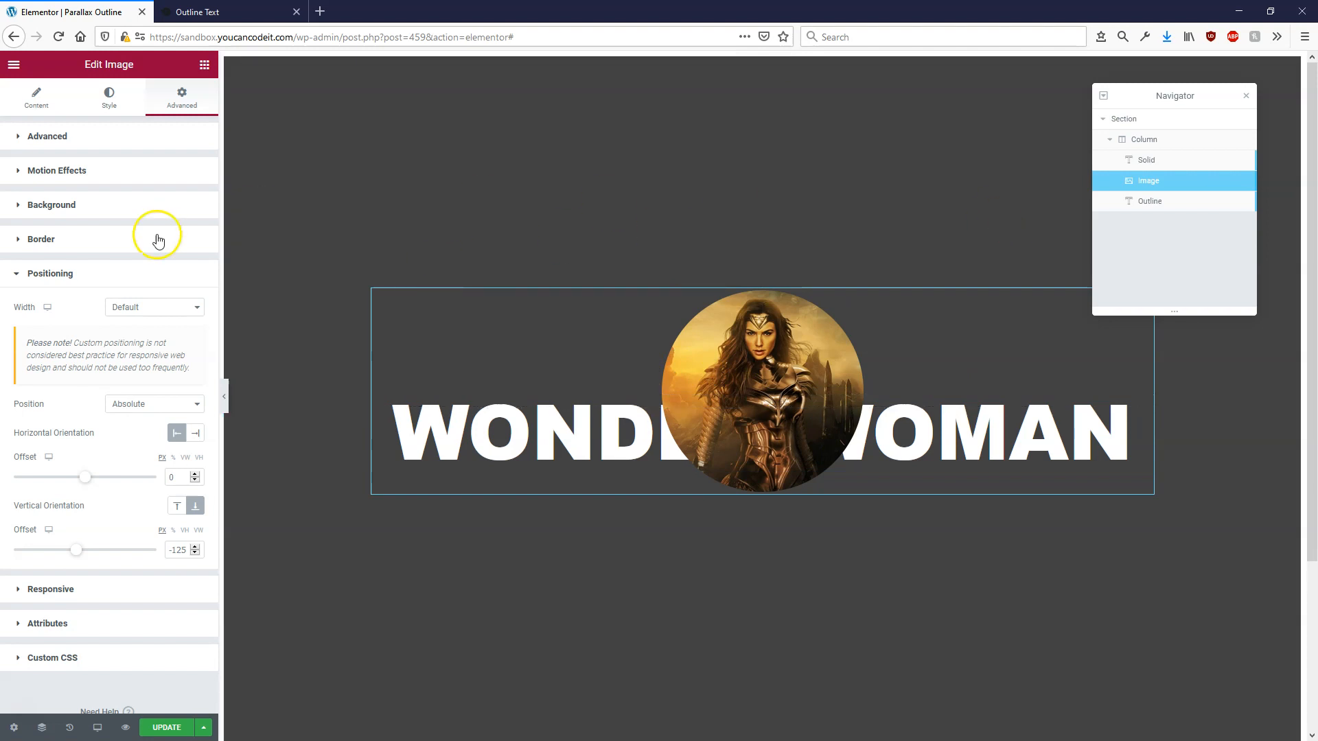
Step: Give the Image widget the CSS classes text-bounce and text-bounce-ani
{"action": "left_click", "coordinate": [141, 136]}
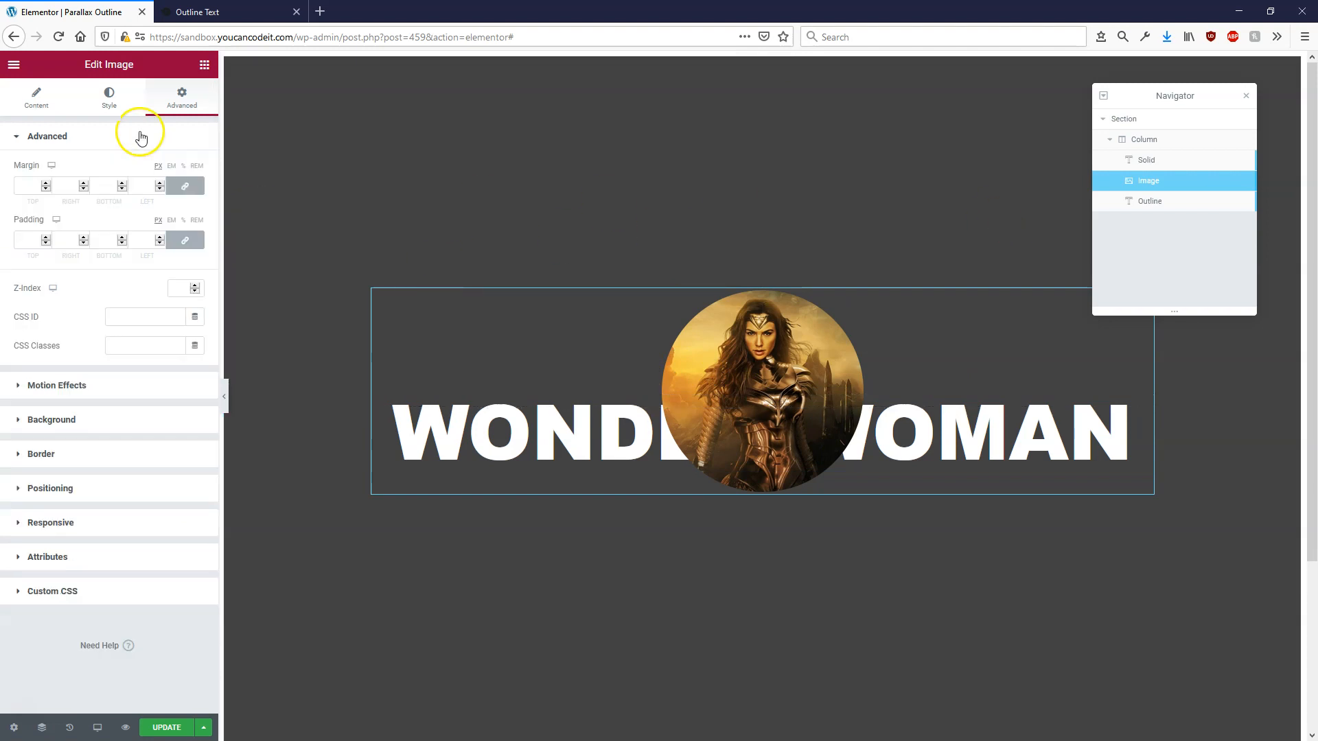
{"action": "left_click", "coordinate": [132, 347]}
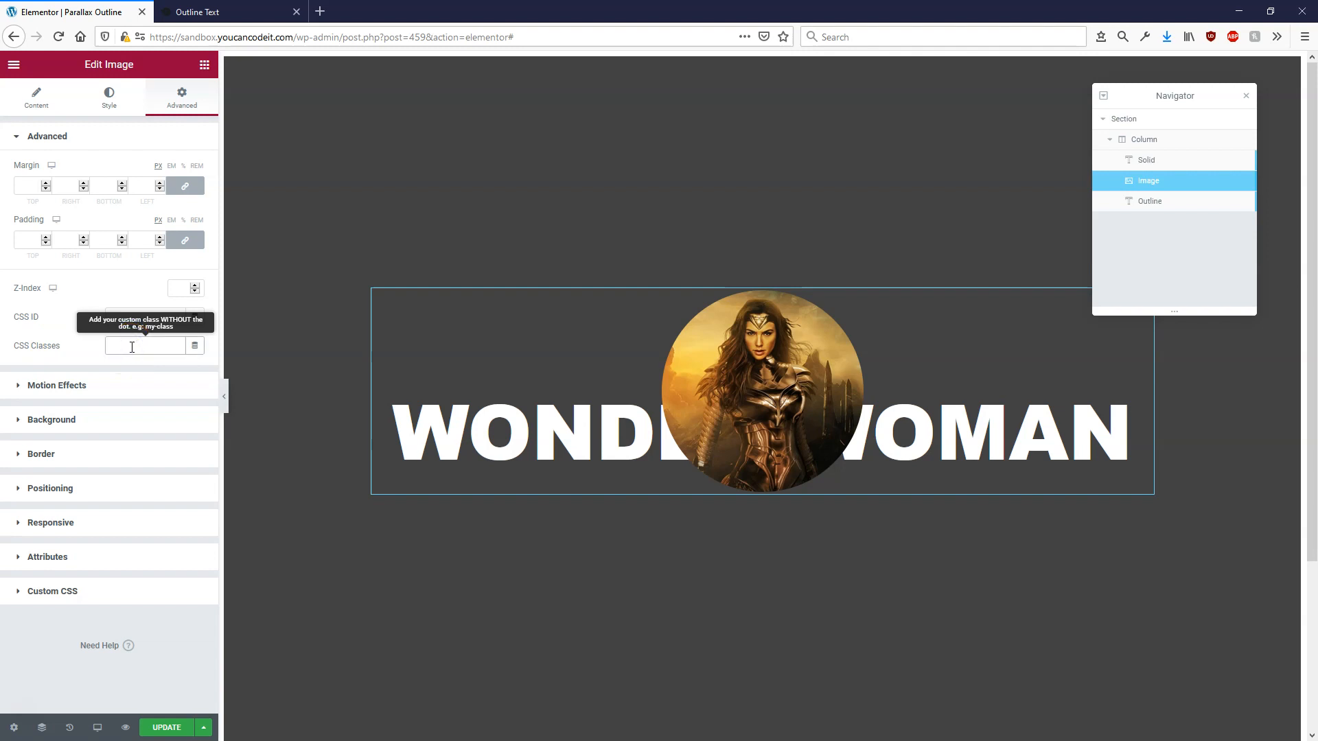
{"action": "type", "text": "text-bounce"}
{"action": "type", "text": "text-bounce-ani"}
{"action": "left_click_drag", "start_coordinate": [184, 346], "coordinate": [60, 352]}
{"action": "left_click", "coordinate": [157, 351]}
{"action": "left_click", "coordinate": [143, 352]}
{"action": "left_click", "coordinate": [212, 344]}
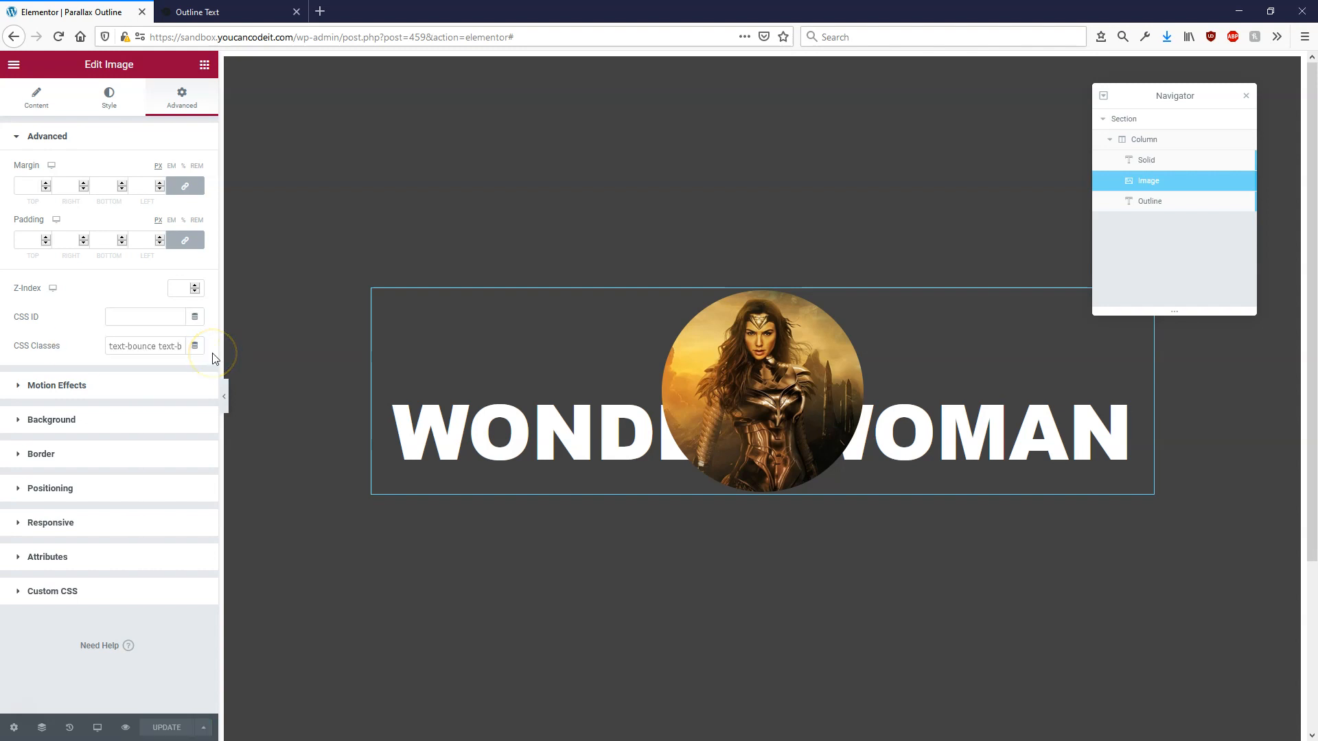
Step: Set the z-index to 5 for the Solid heading, 6 for the Image and 7 for the Outline heading
{"action": "left_click", "coordinate": [1182, 162]}
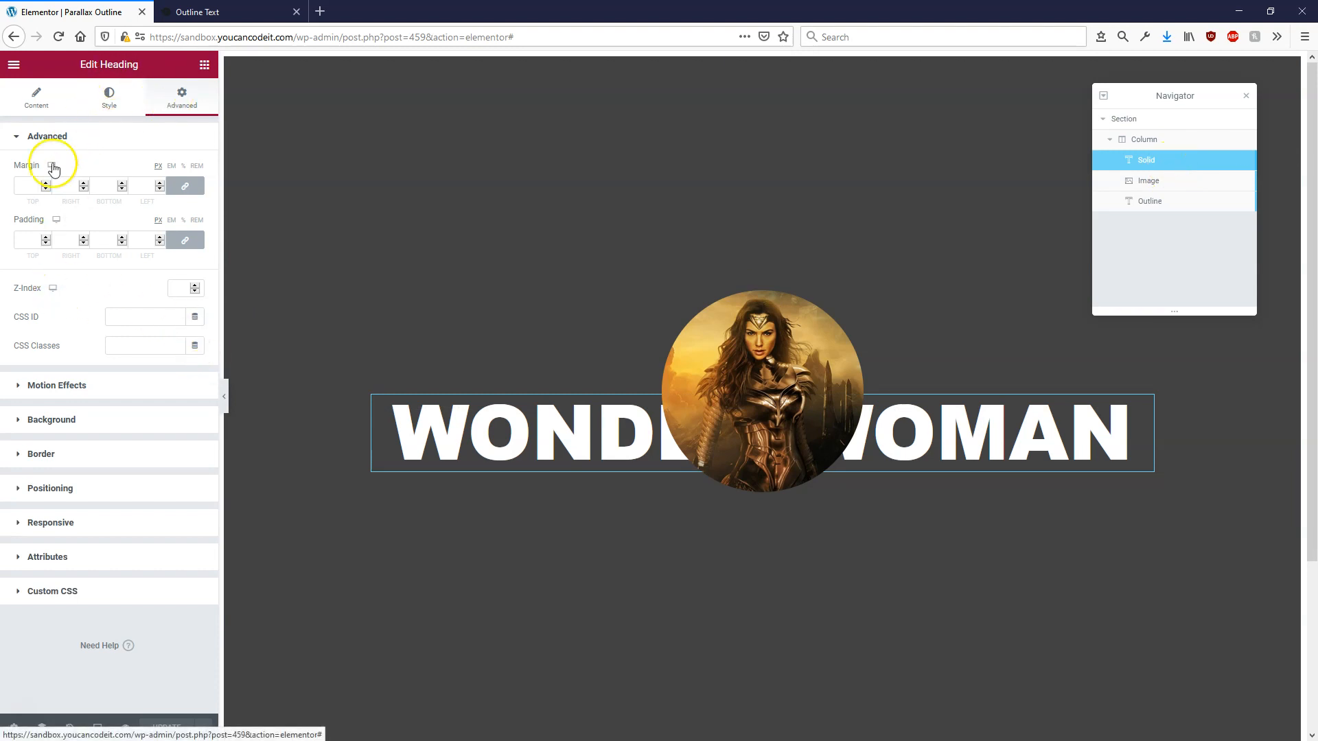
{"action": "left_click", "coordinate": [179, 289]}
{"action": "type", "text": "5"}
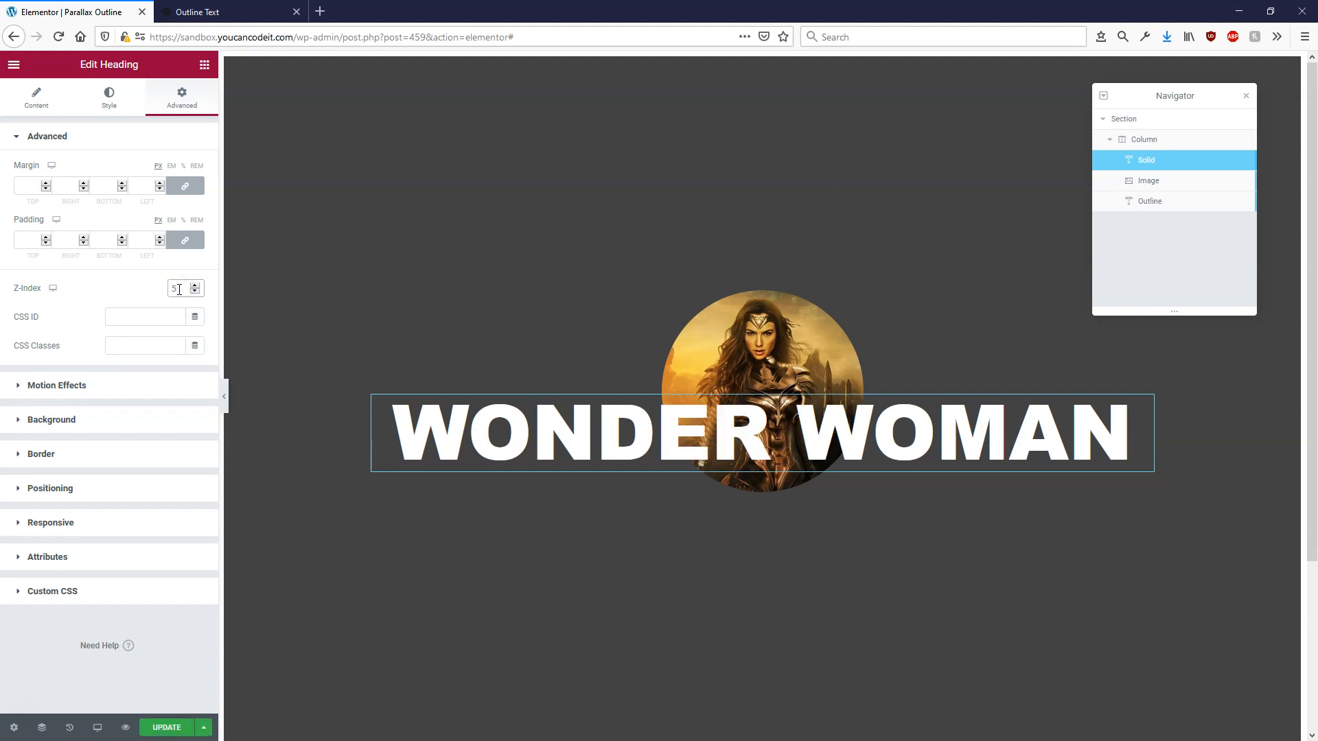
{"action": "left_click", "coordinate": [1176, 186]}
{"action": "left_click", "coordinate": [183, 293]}
{"action": "type", "text": "6"}
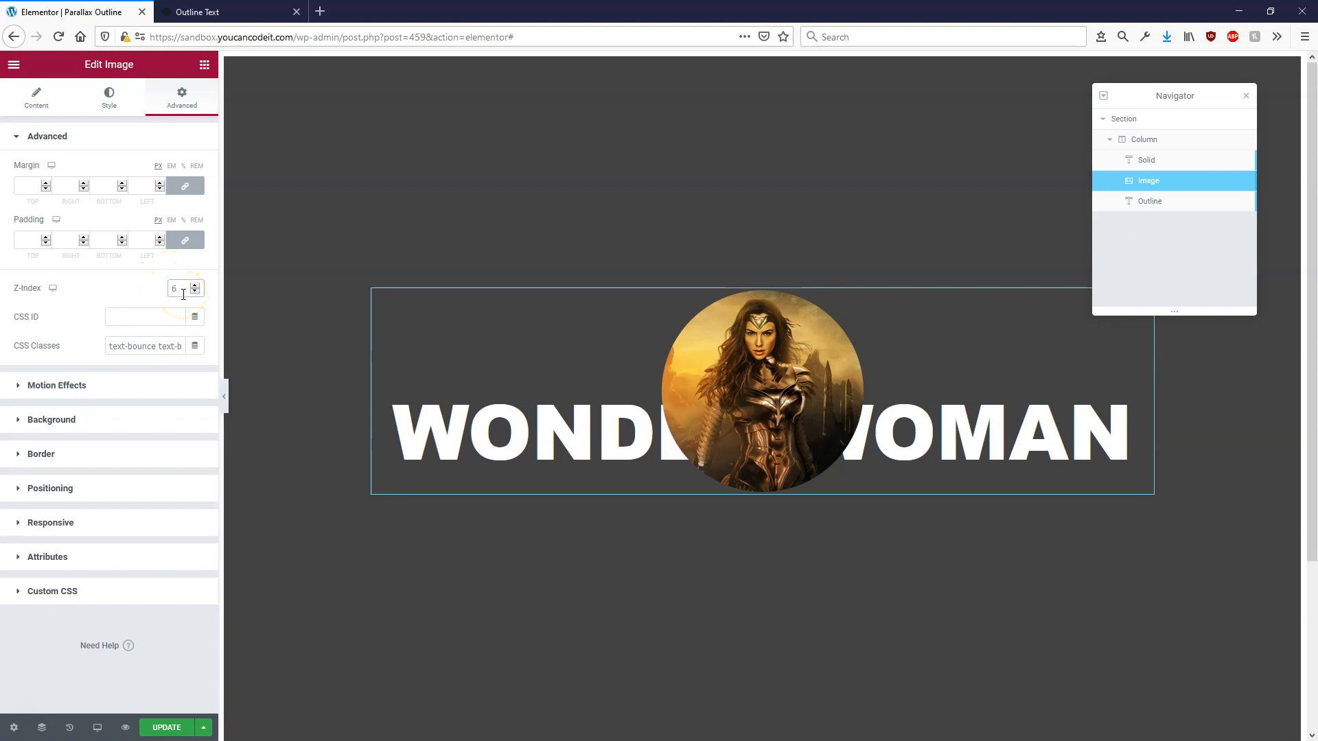
{"action": "left_click", "coordinate": [1175, 203]}
{"action": "left_click", "coordinate": [182, 290]}
{"action": "type", "text": "7"}
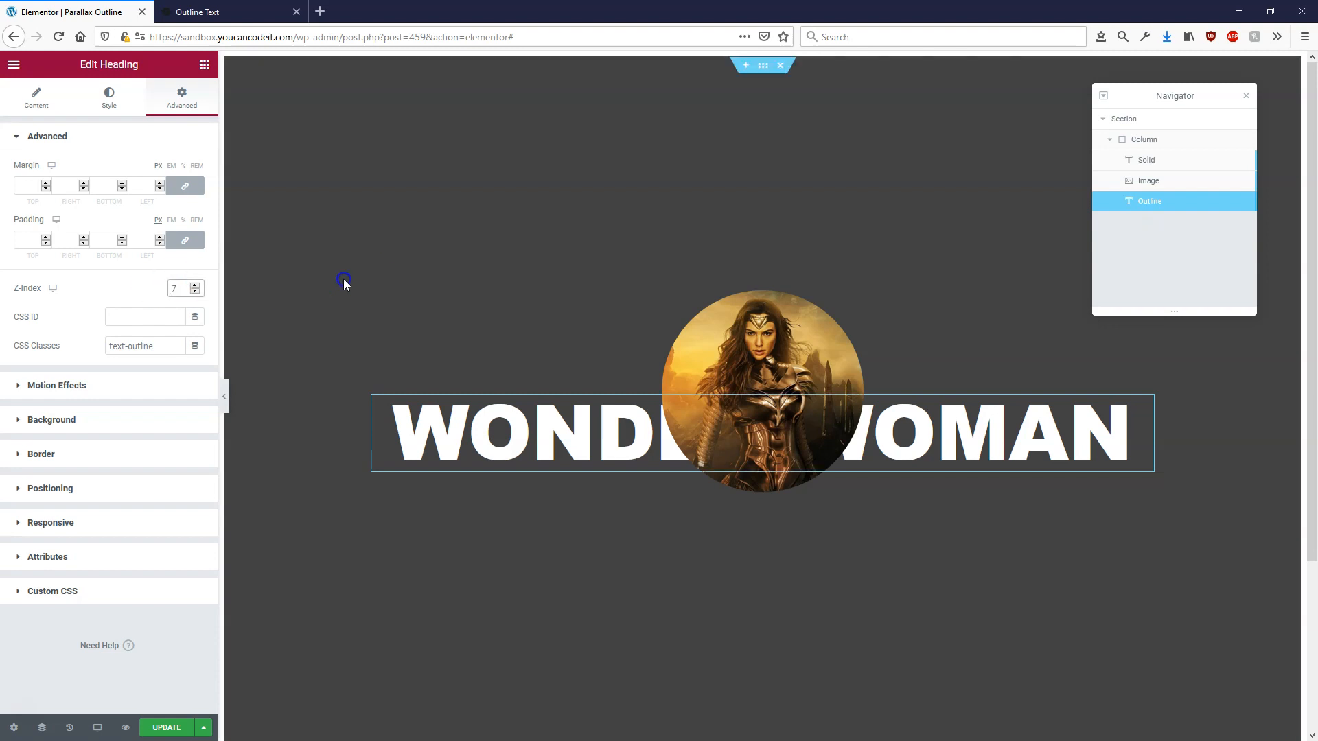
Step: Review the z-index order of the Solid, Image and Outline widgets and check the Outline heading's text color
{"action": "left_click", "coordinate": [1188, 165]}
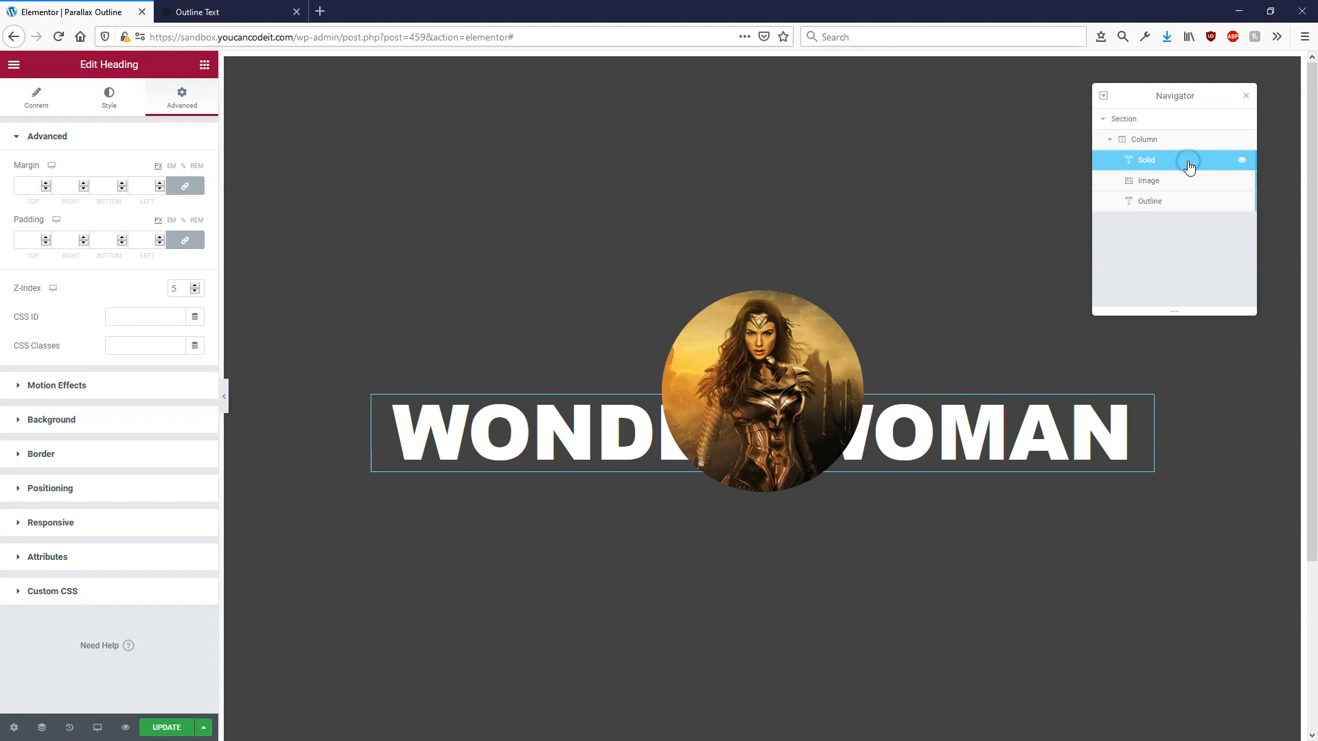
{"action": "left_click", "coordinate": [175, 291]}
{"action": "type", "text": "5"}
{"action": "left_click", "coordinate": [1171, 184]}
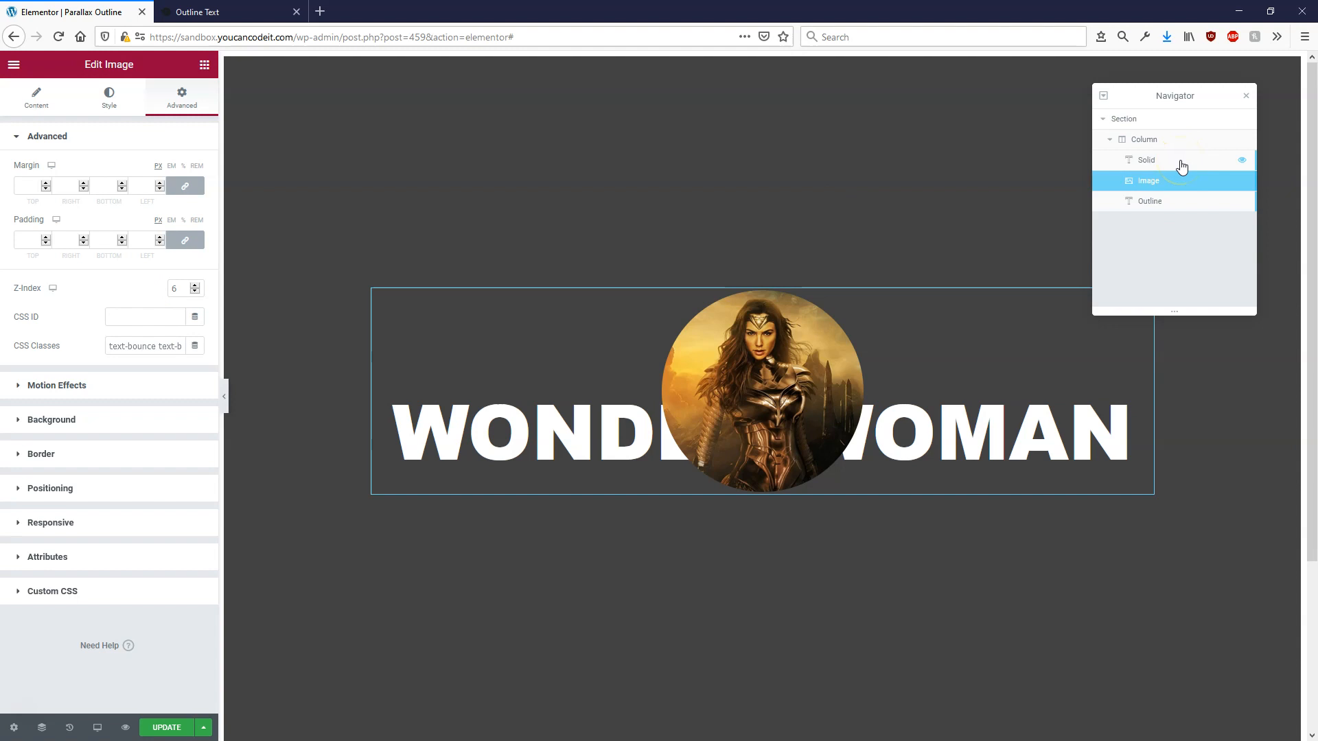
{"action": "left_click", "coordinate": [1171, 202]}
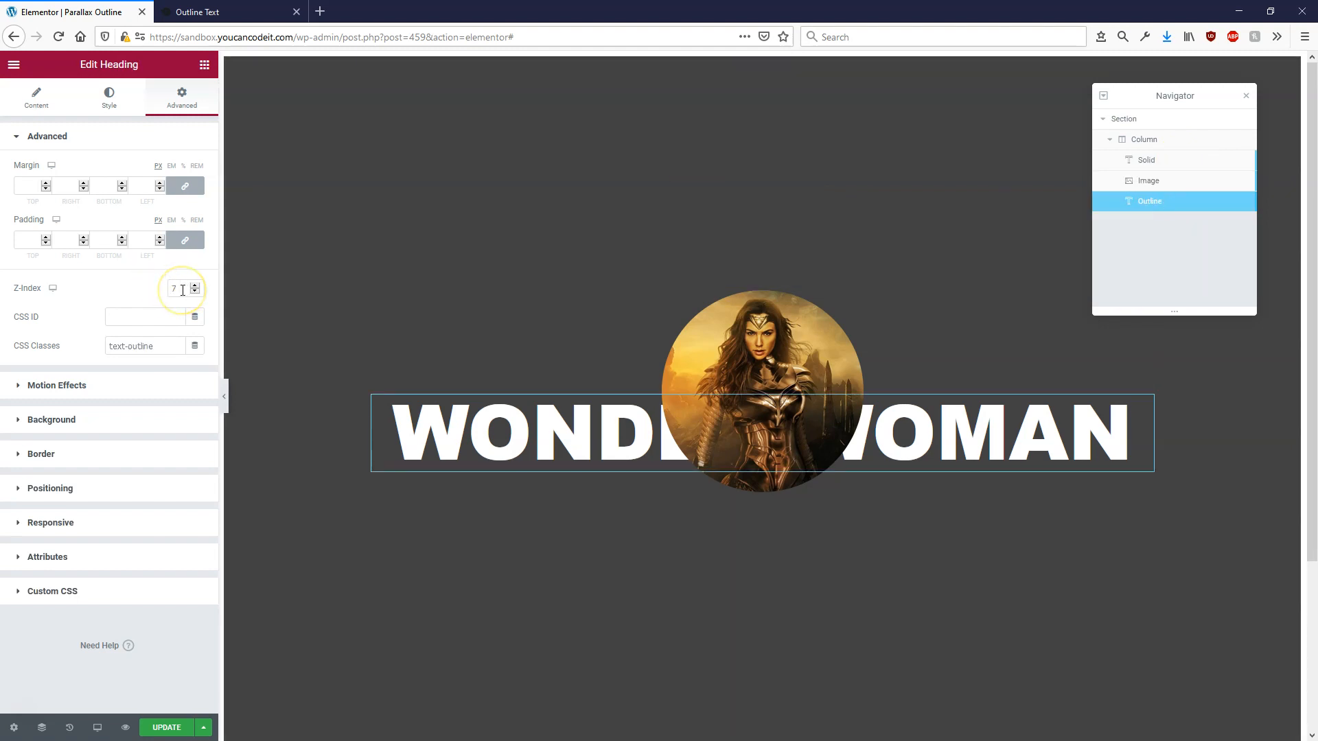
{"action": "left_click", "coordinate": [1178, 182]}
{"action": "left_click", "coordinate": [1170, 161]}
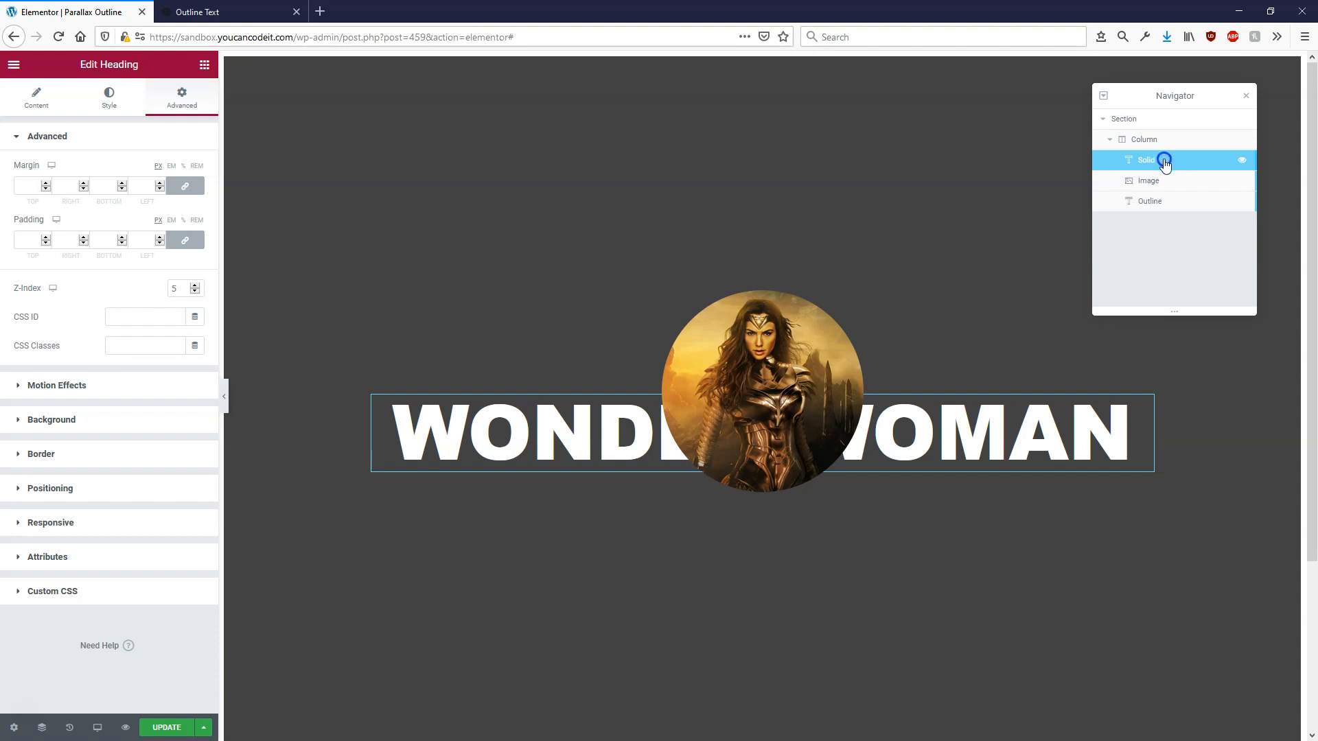
{"action": "left_click", "coordinate": [1171, 181]}
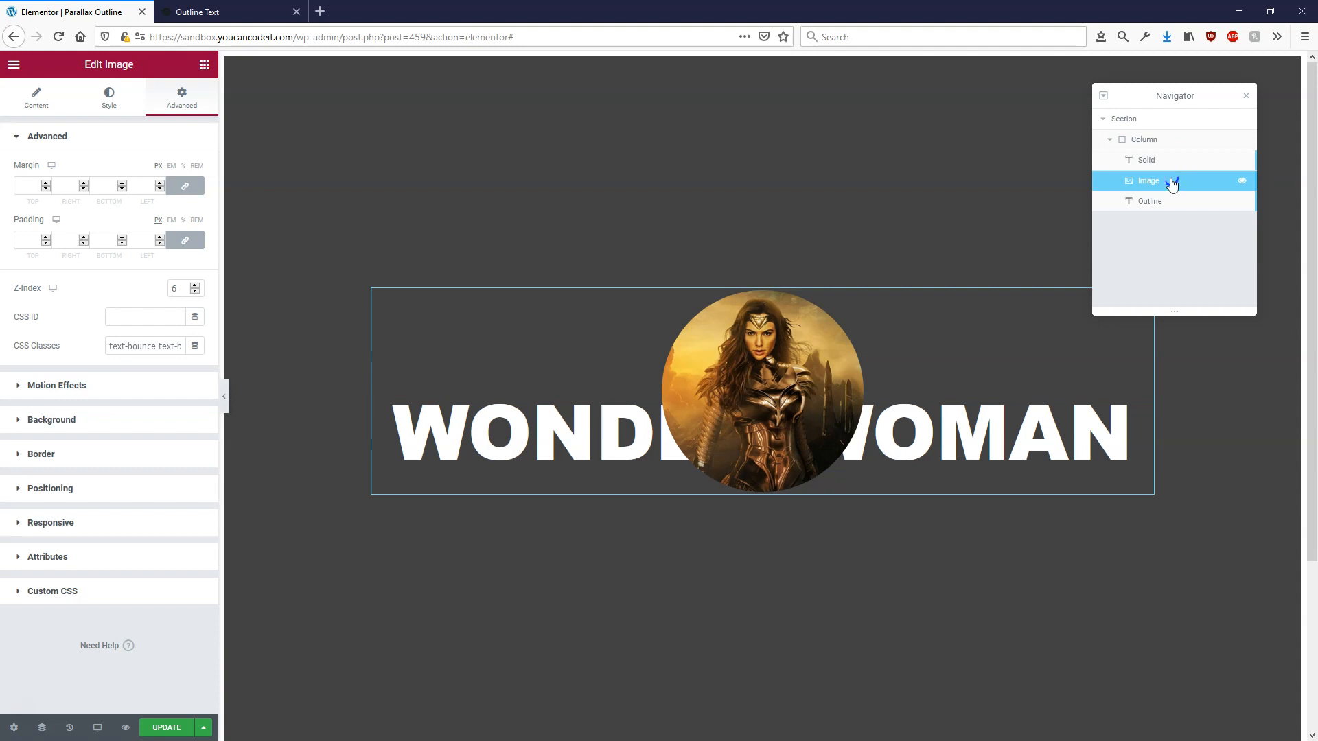
{"action": "left_click", "coordinate": [1180, 201]}
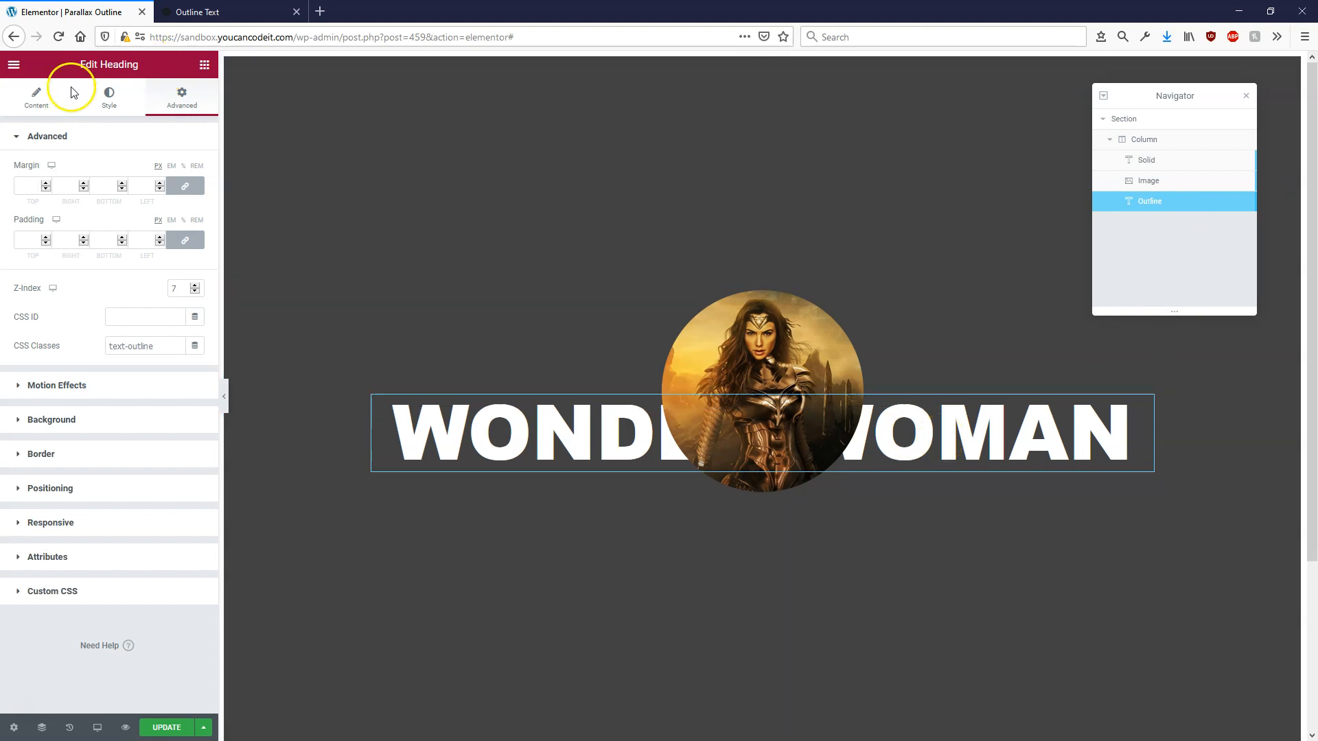
{"action": "left_click", "coordinate": [108, 96]}
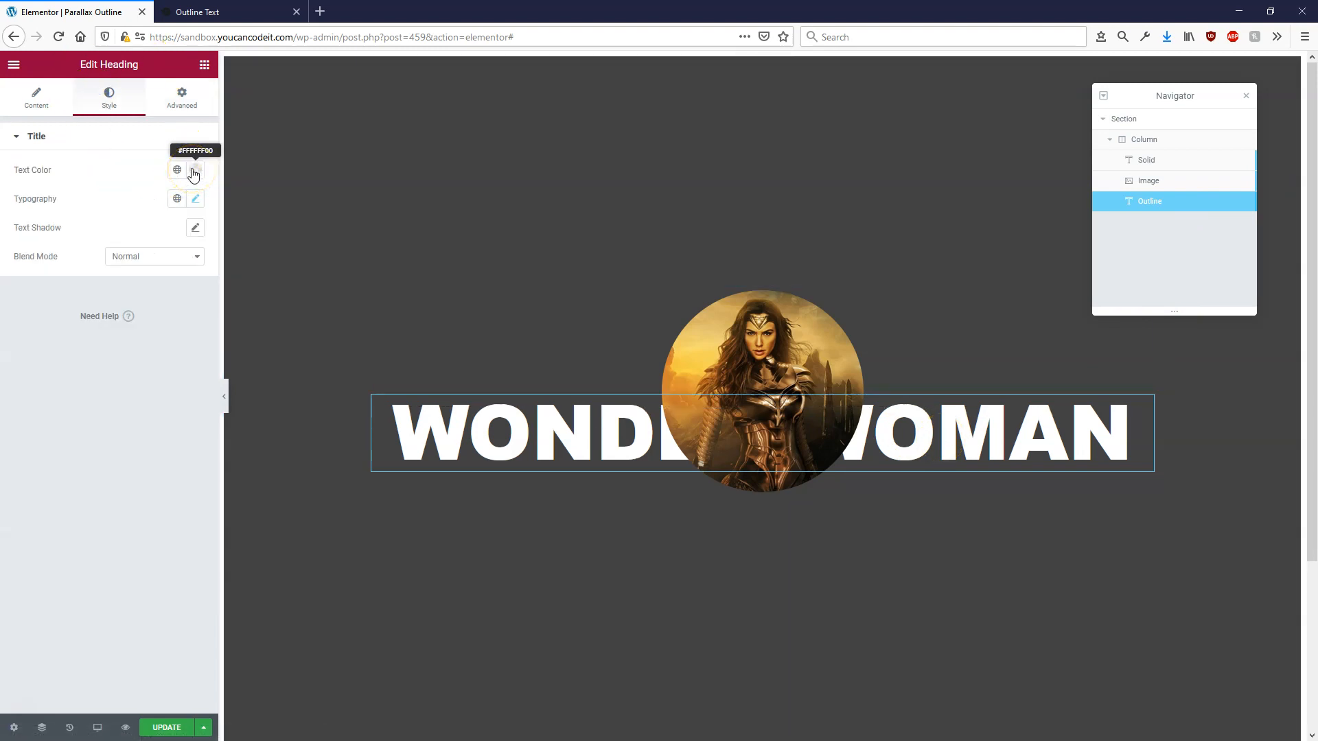
{"action": "left_click", "coordinate": [450, 374]}
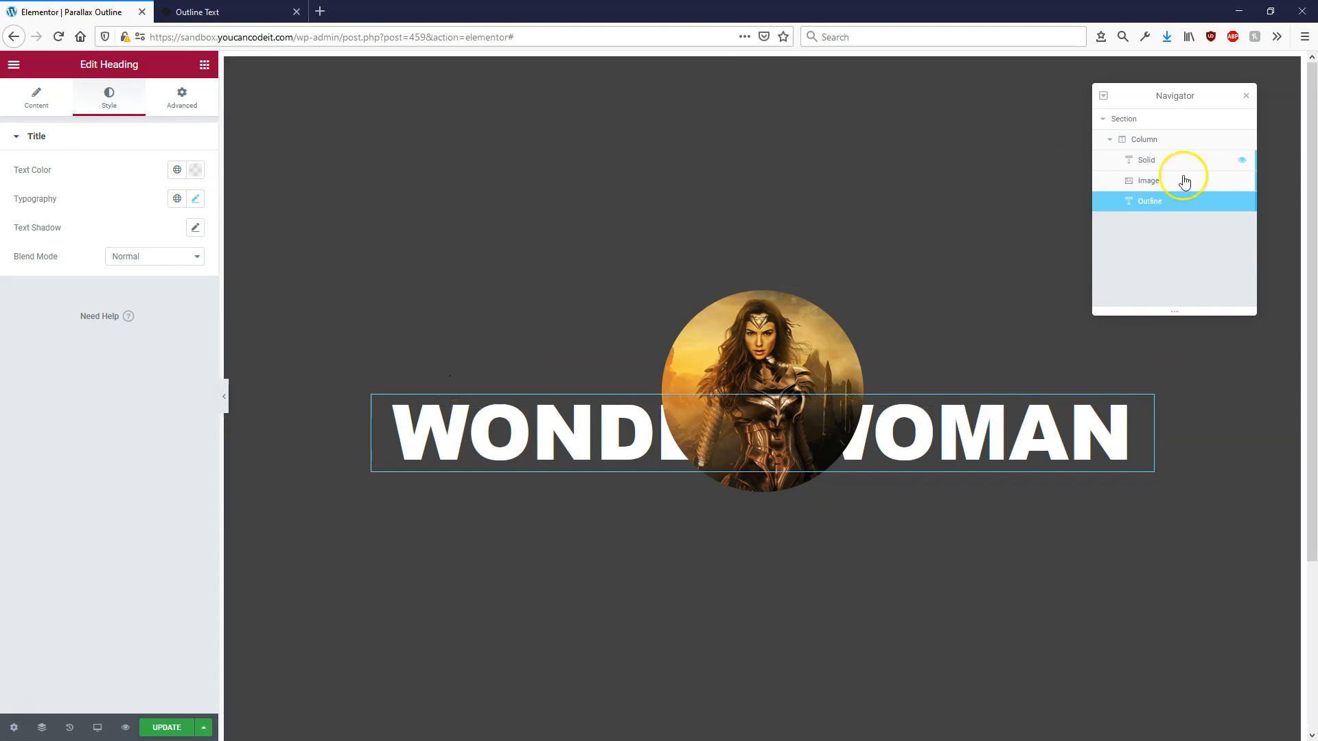
Step: Save the page changes and open the page preview in a new browser tab
{"action": "left_click", "coordinate": [450, 547]}
{"action": "left_click", "coordinate": [175, 726]}
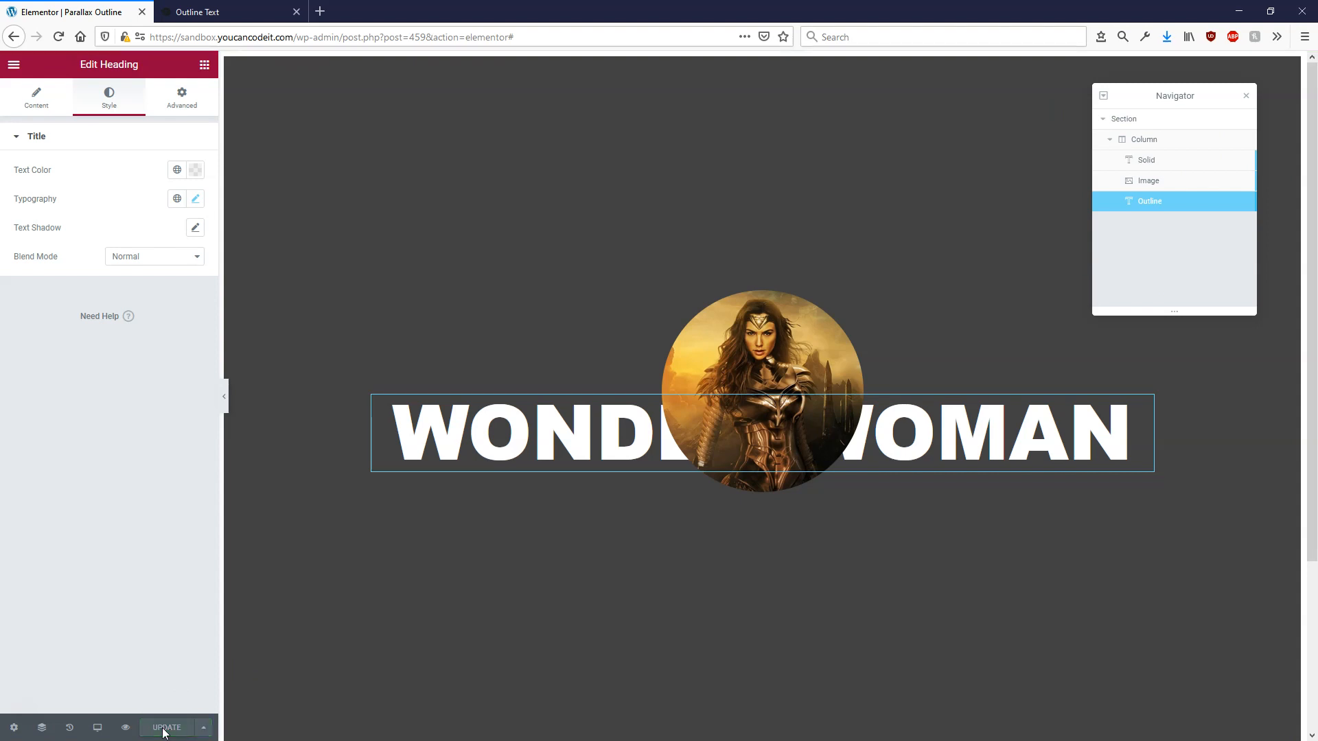
{"action": "left_click", "coordinate": [127, 729]}
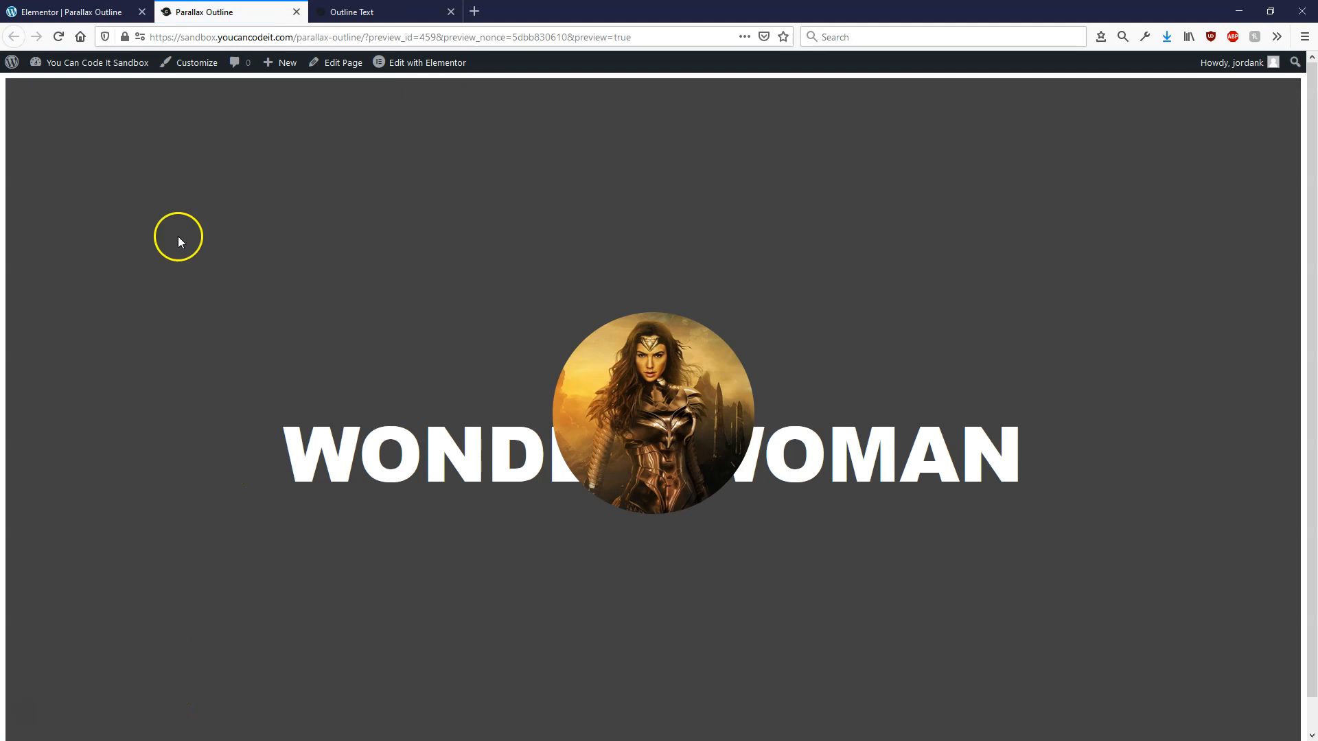
Step: Open the Additional CSS editor in the site Customizer and dismiss its help text
{"action": "left_click", "coordinate": [193, 67]}
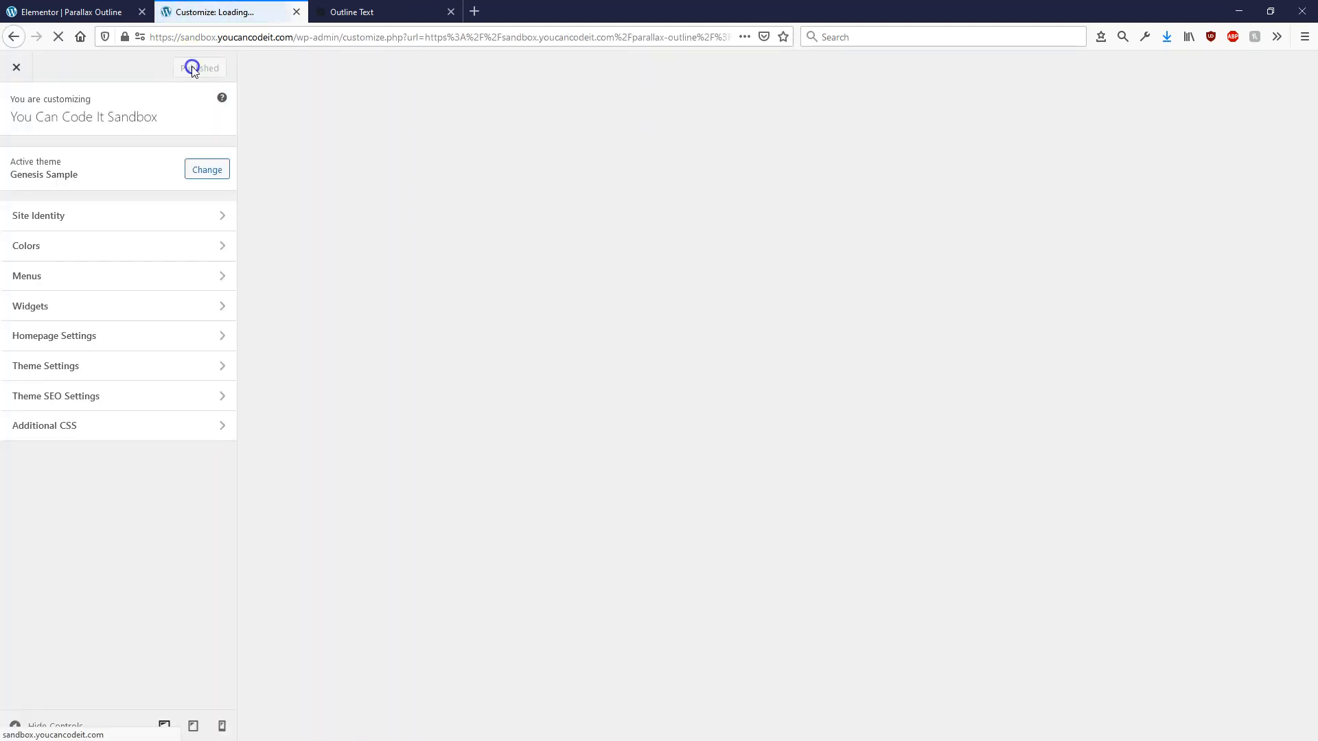
{"action": "left_click", "coordinate": [141, 402]}
{"action": "left_click", "coordinate": [141, 425]}
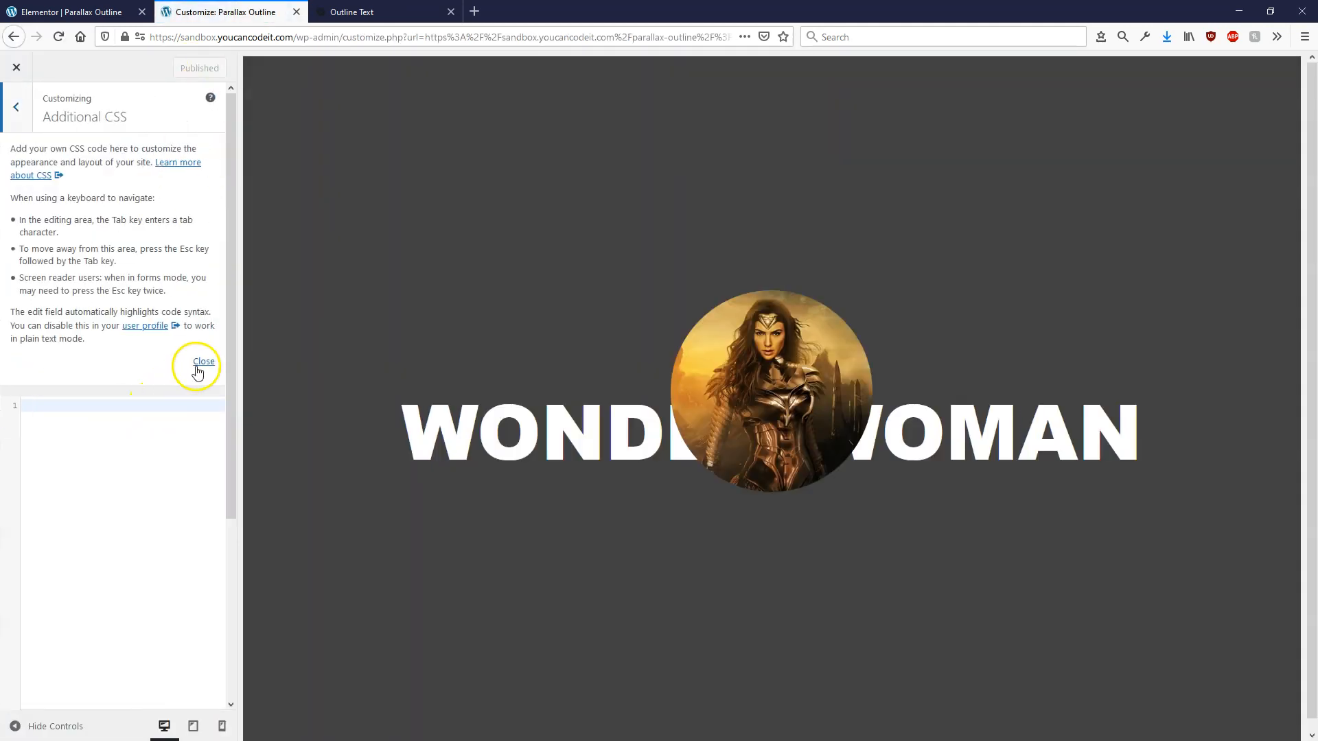
{"action": "left_click", "coordinate": [199, 362]}
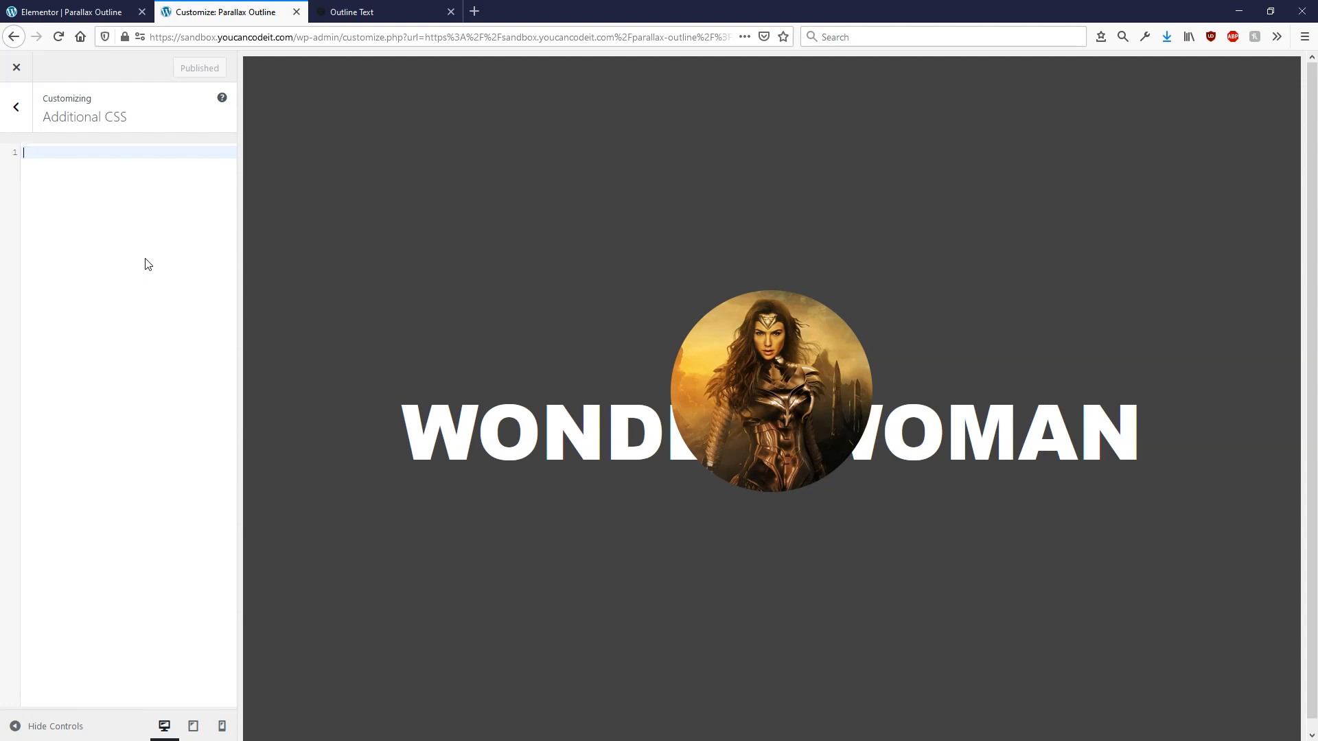
Step: Write a .text-outline CSS rule with -webkit-text-stroke: 1px #fff
{"action": "type", "text": ".tex"}
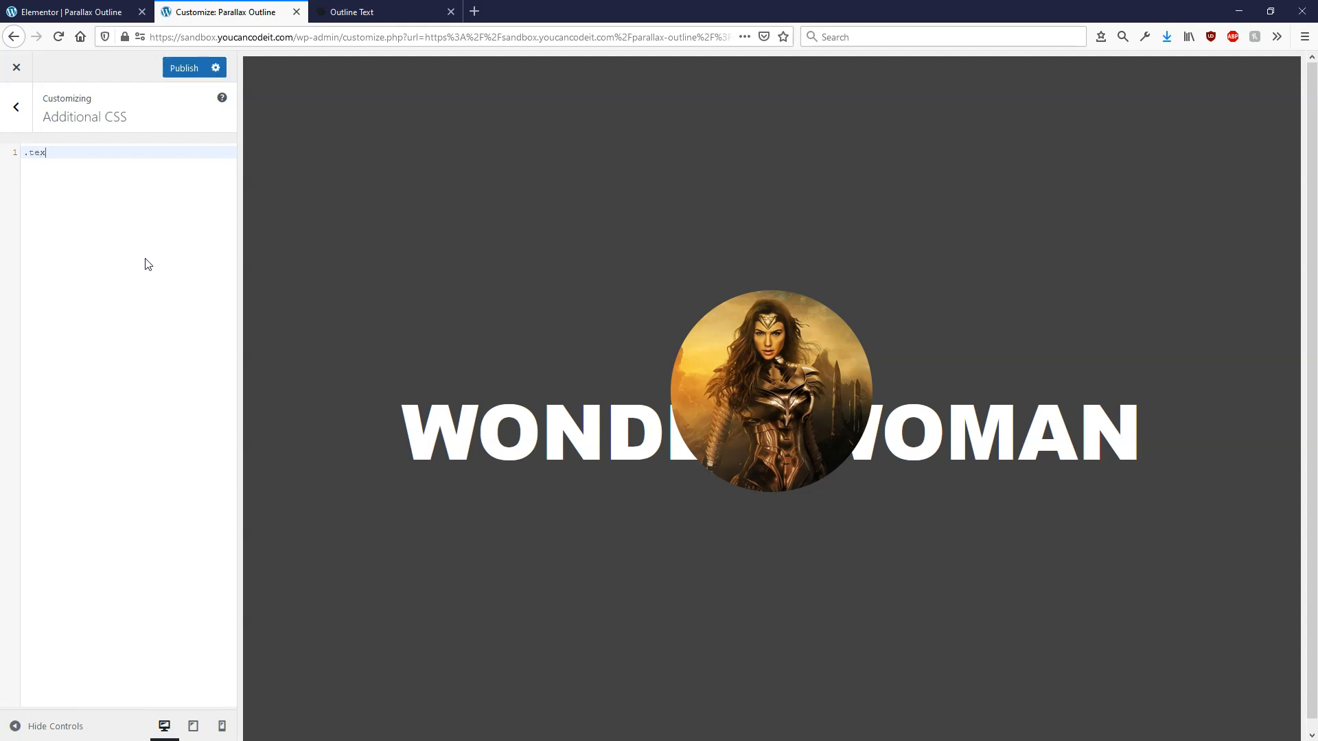
{"action": "type", "text": "t-outline{"}
{"action": "key", "text": "Return"}
{"action": "type", "text": "-webkit-"}
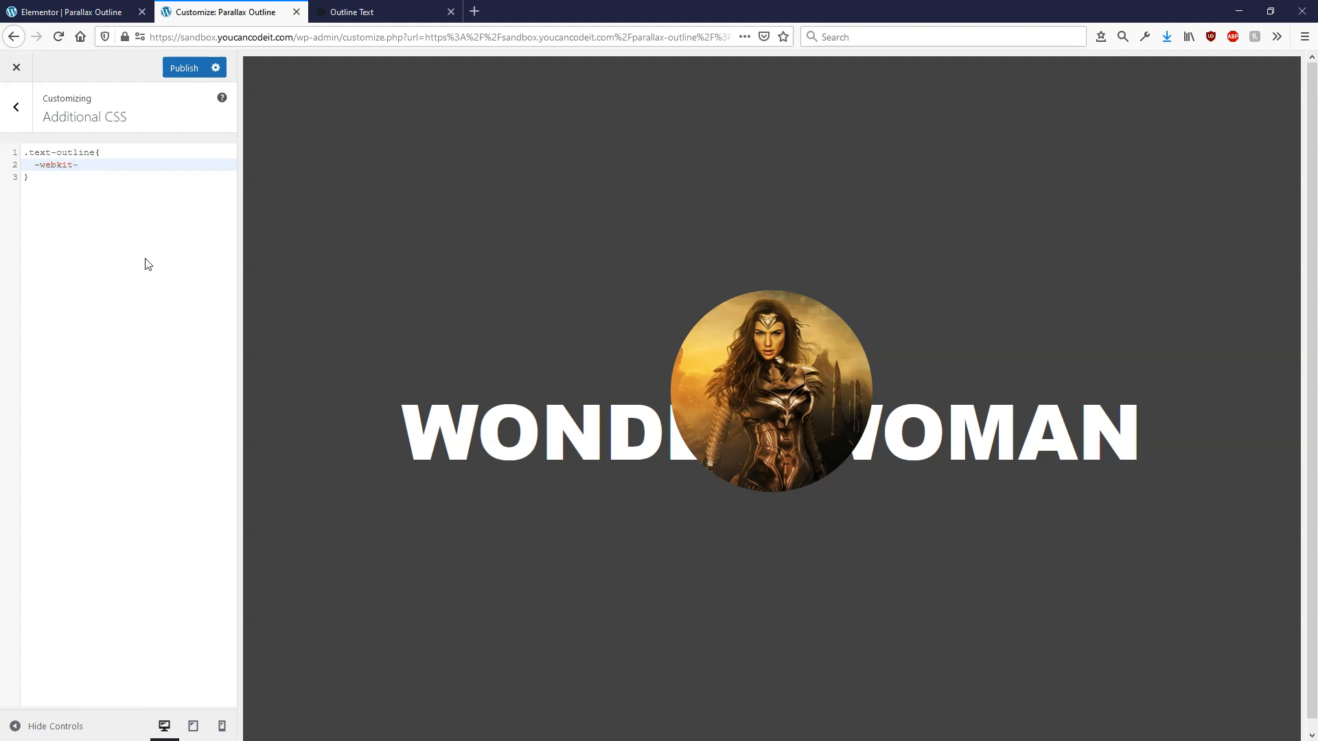
{"action": "type", "text": "text-"}
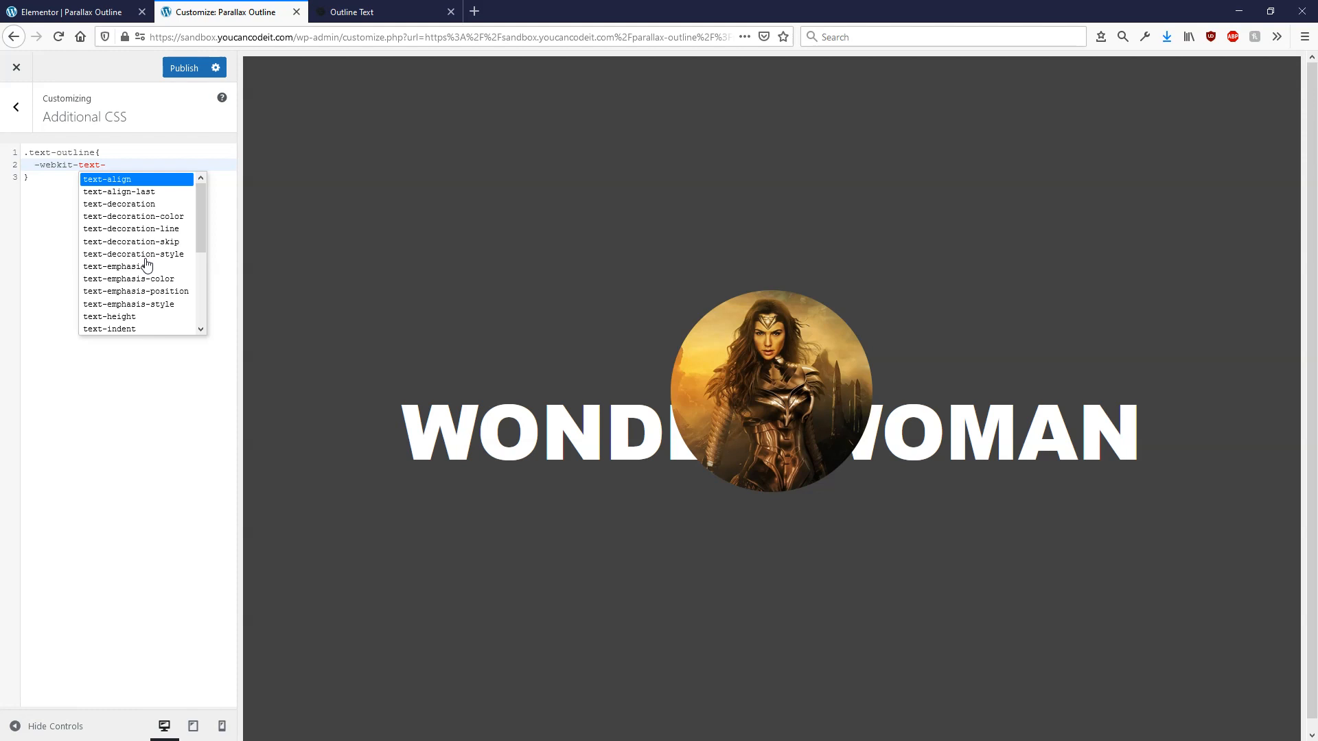
{"action": "type", "text": "stroke"}
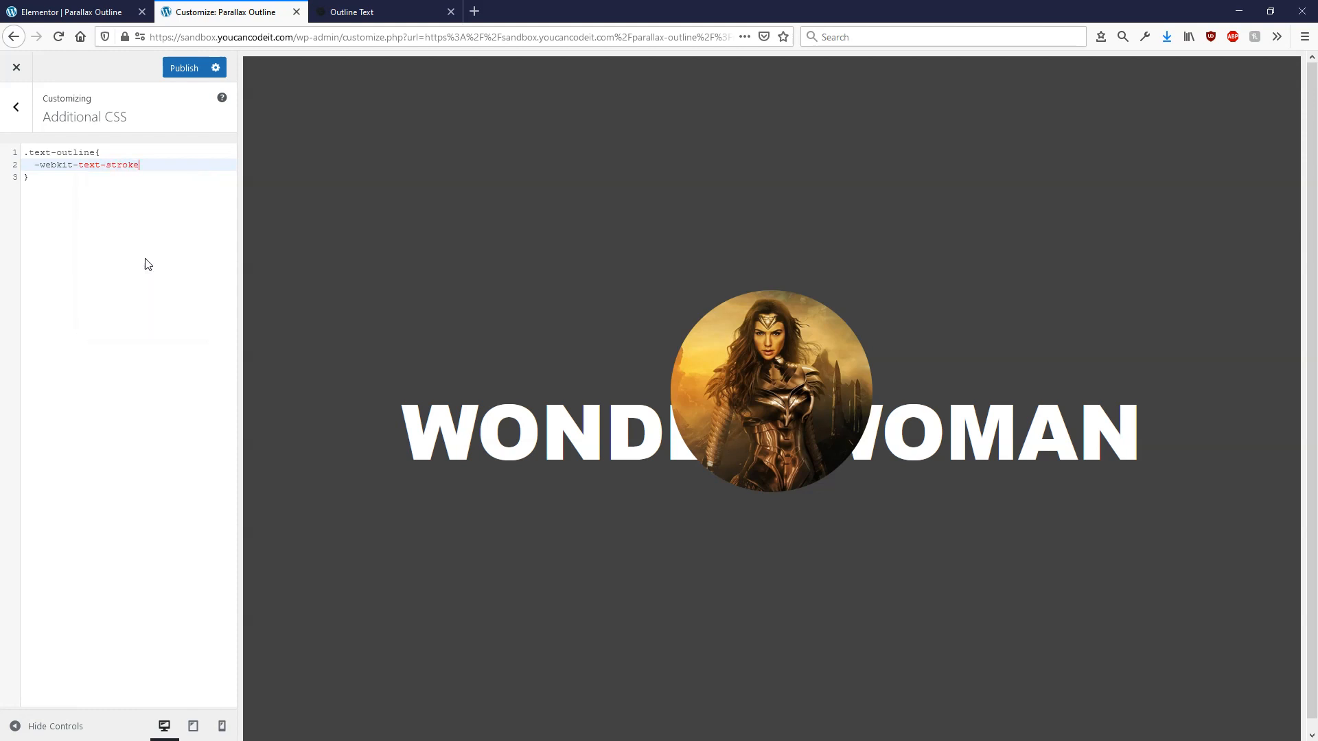
{"action": "type", "text": ": 1px #fff"}
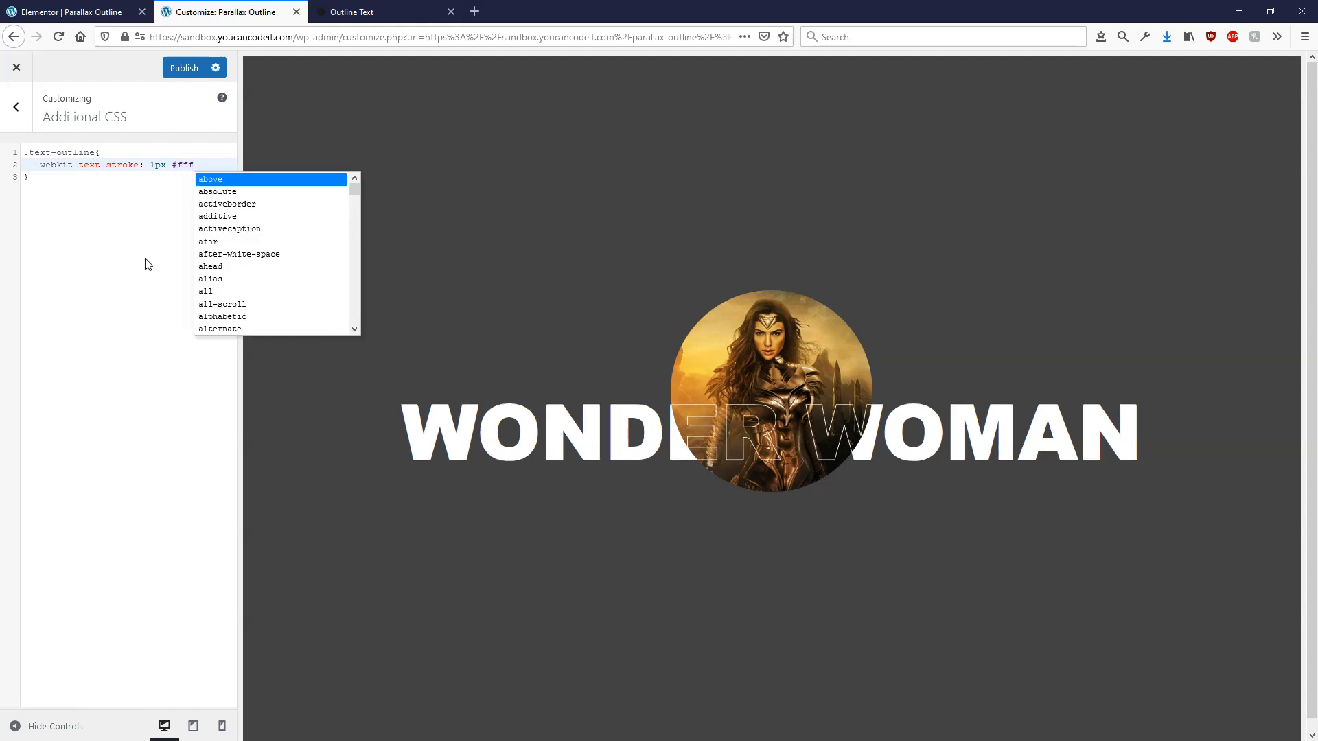
{"action": "type", "text": ";"}
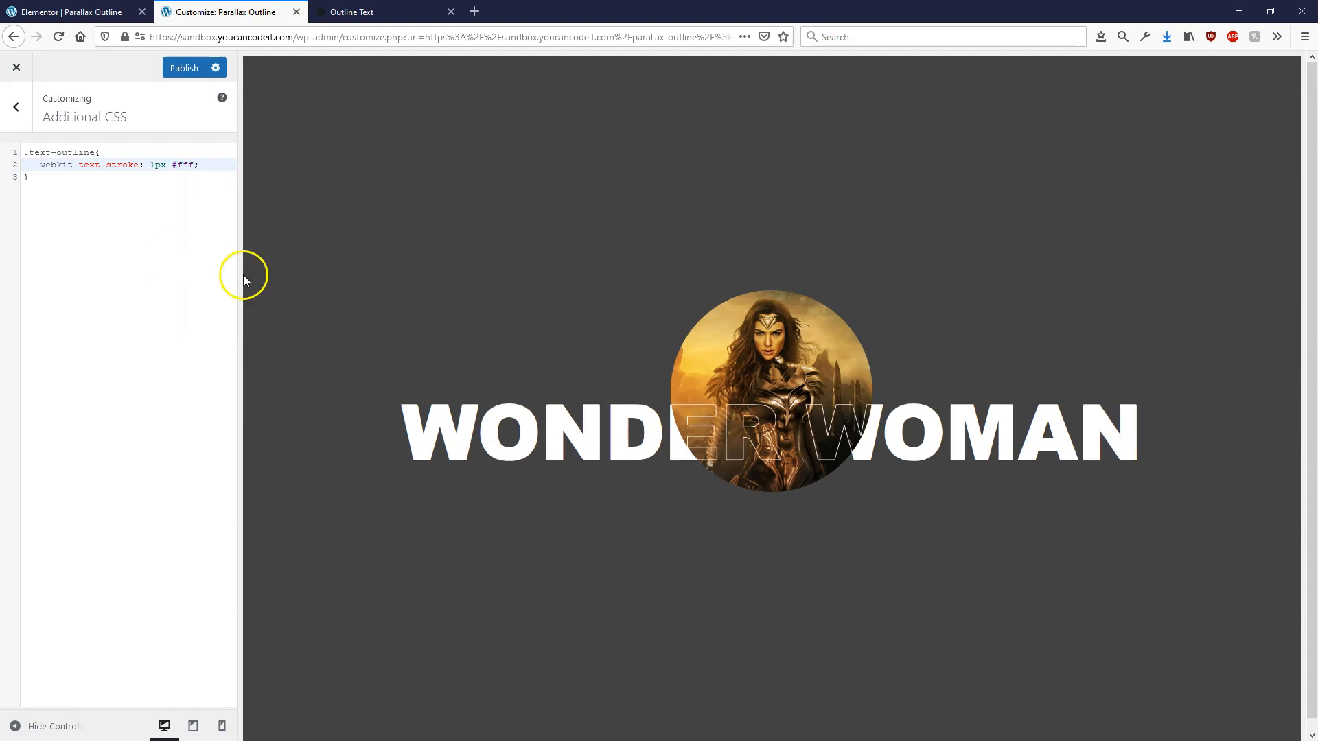
{"action": "left_click_drag", "start_coordinate": [172, 165], "coordinate": [193, 166]}
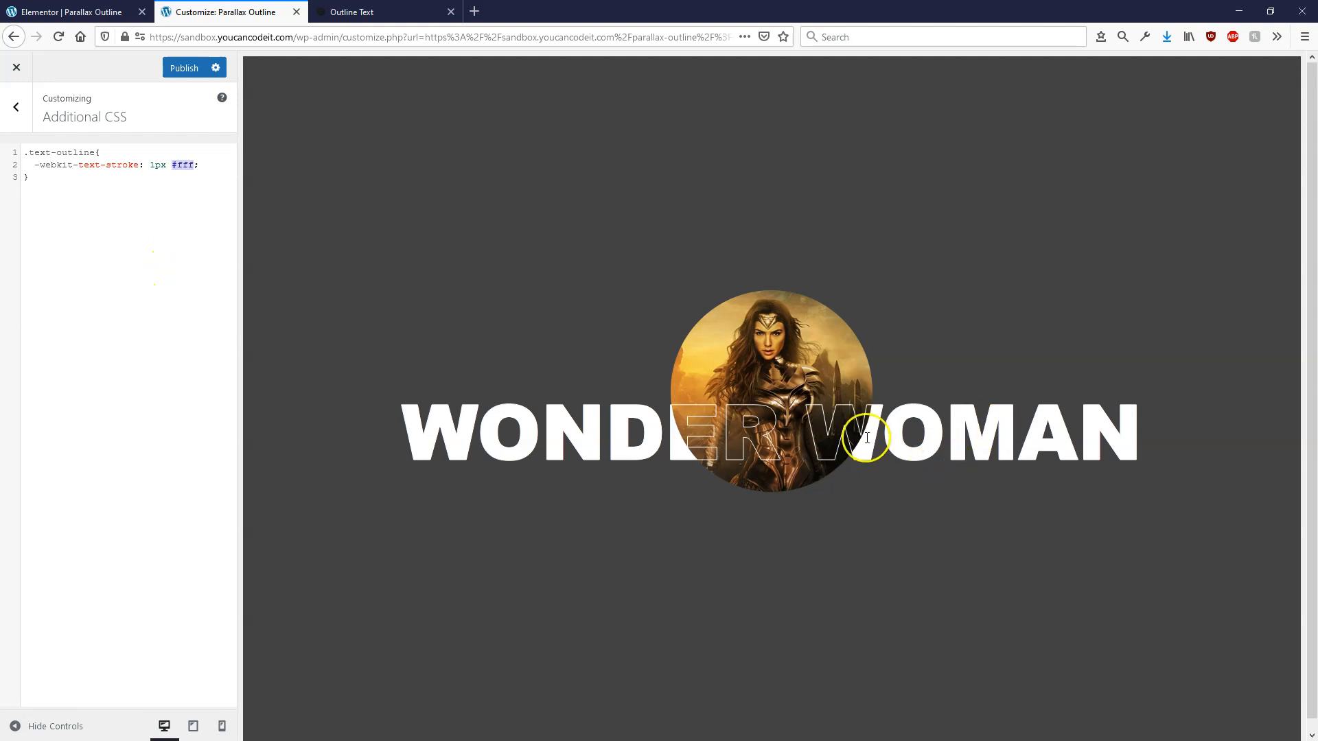
{"action": "left_click", "coordinate": [145, 219]}
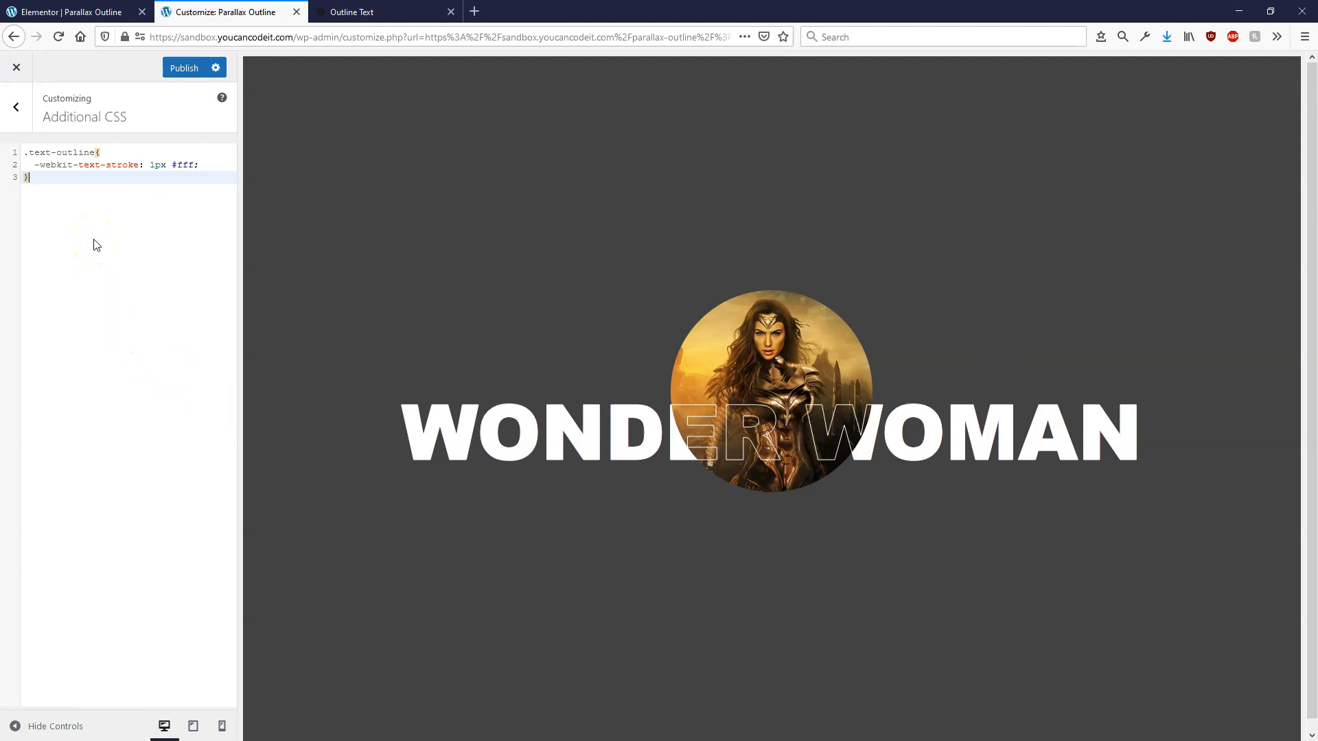
Step: Paste the .text-bounce and .text-bounce-ani rules with the text-bounce-ani keyframes below the .text-outline rule
{"action": "key", "text": "Return"}
{"action": "key", "text": "Return"}
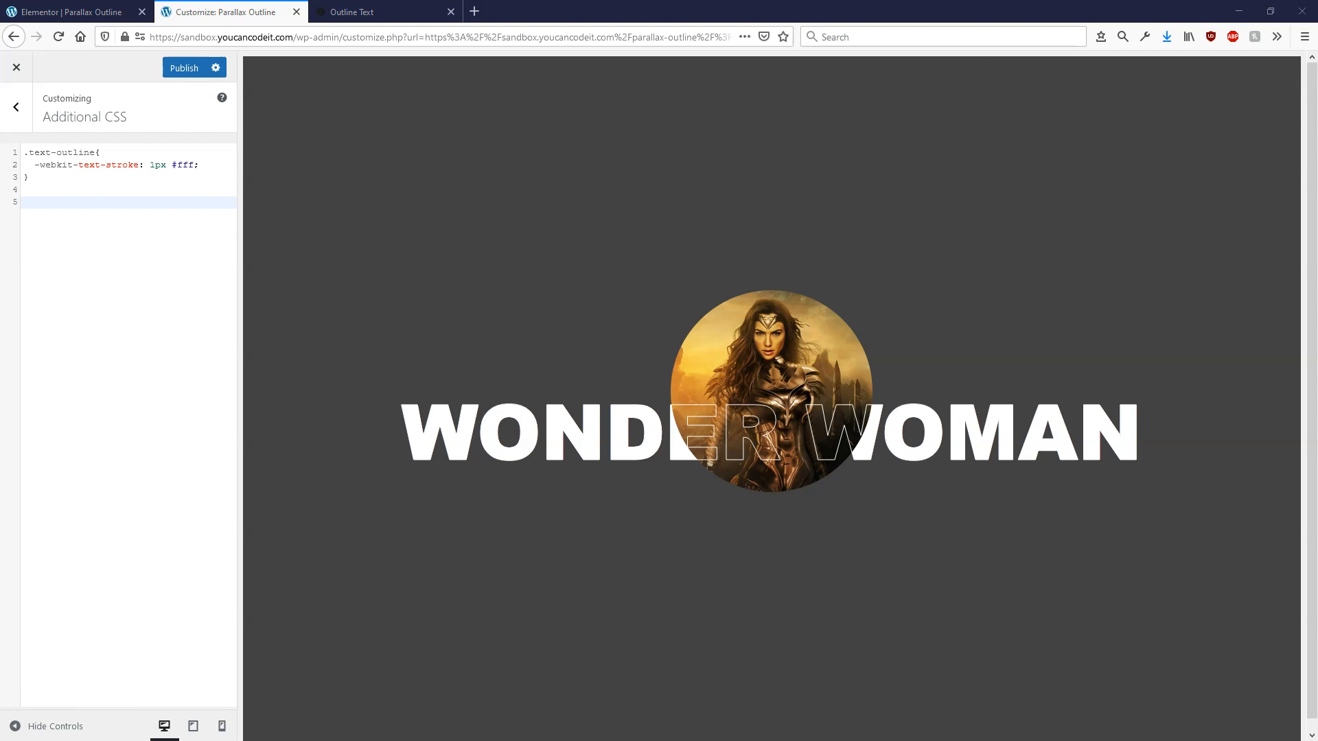
{"action": "right_click", "coordinate": [35, 203]}
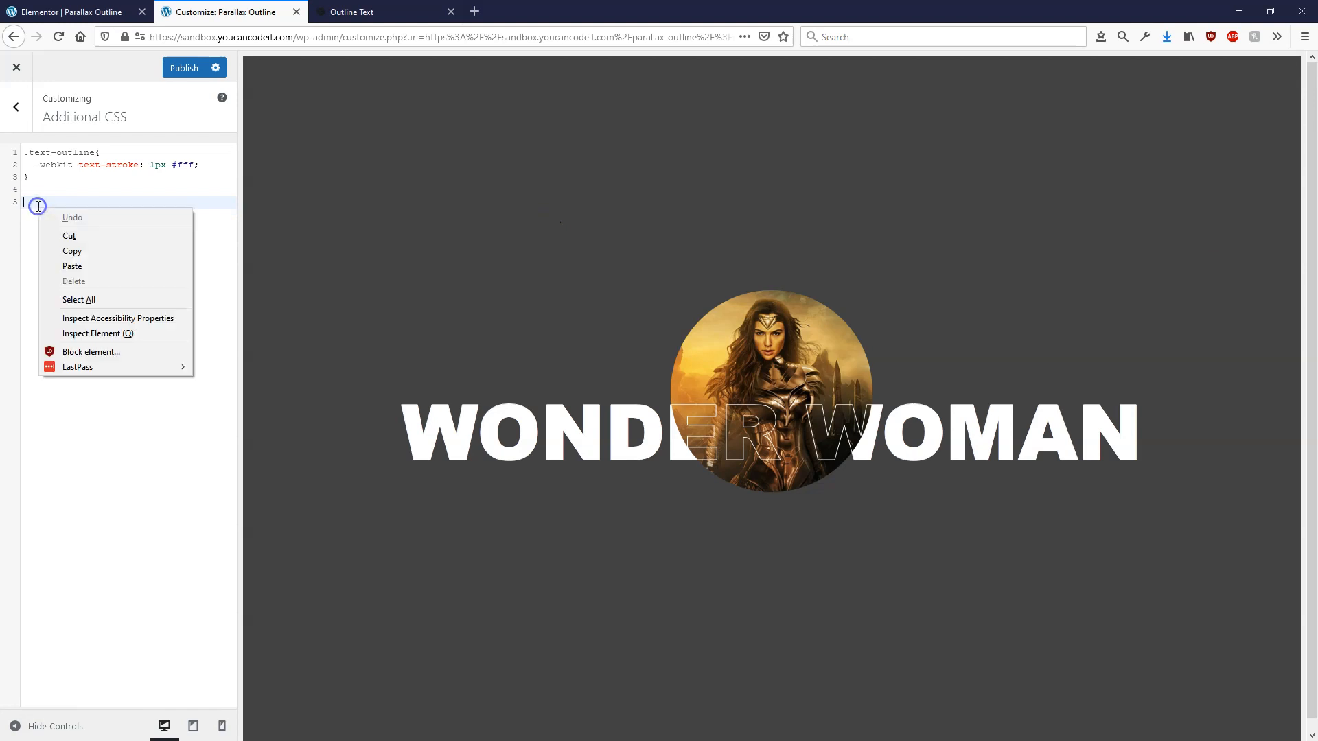
{"action": "left_click", "coordinate": [91, 265]}
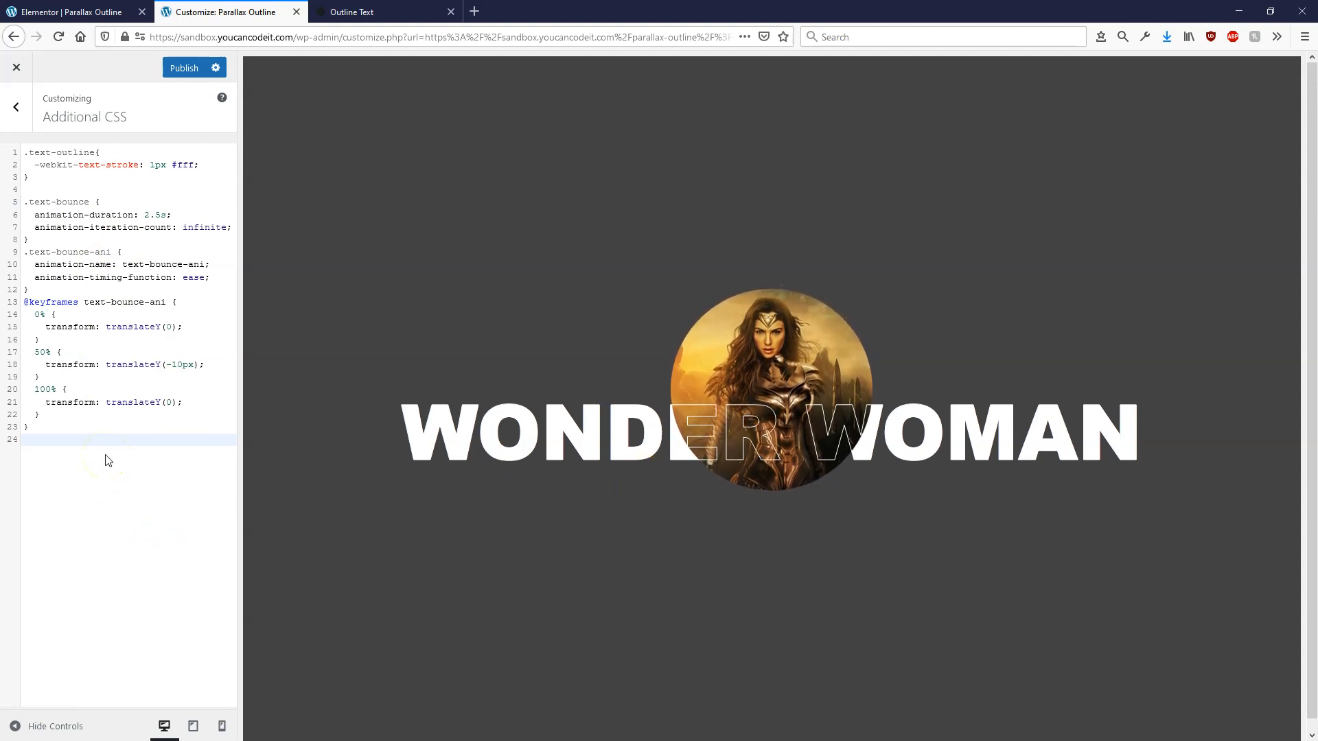
{"action": "left_click", "coordinate": [79, 457]}
{"action": "left_click_drag", "start_coordinate": [78, 457], "coordinate": [15, 199]}
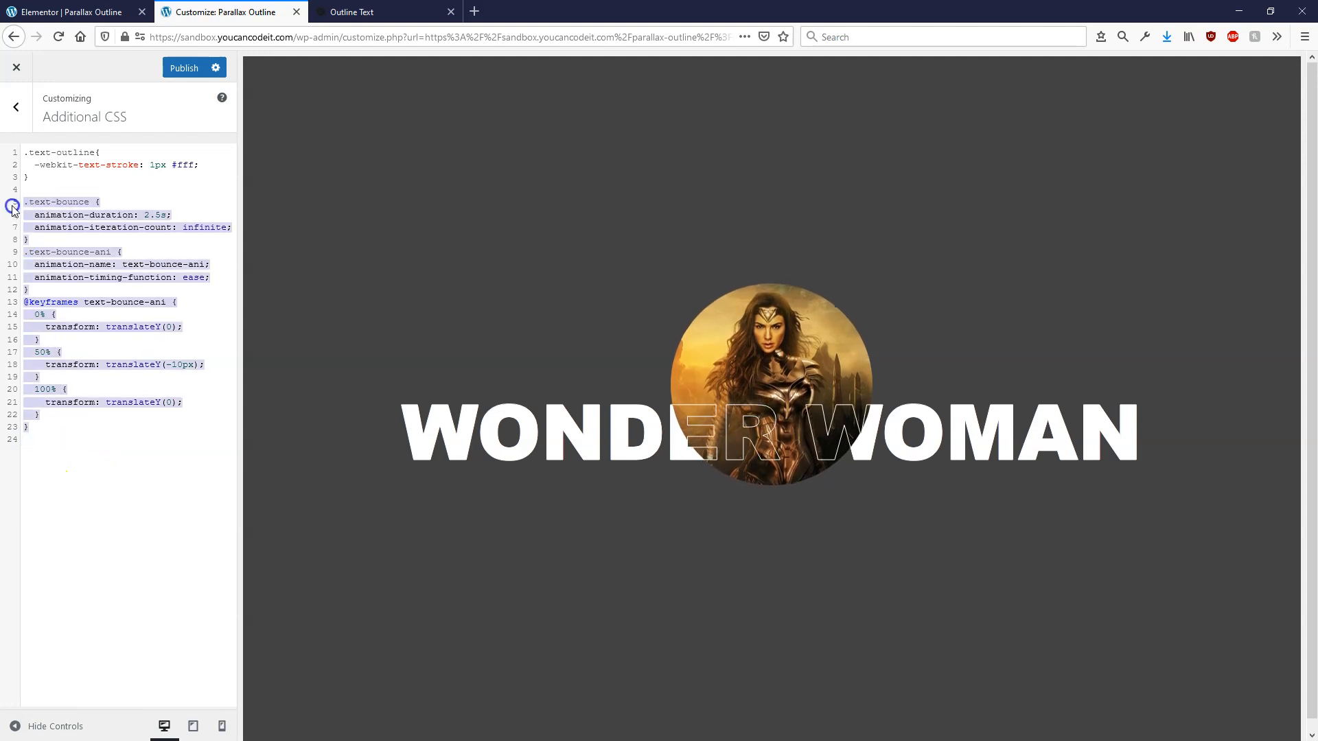
{"action": "left_click", "coordinate": [153, 483]}
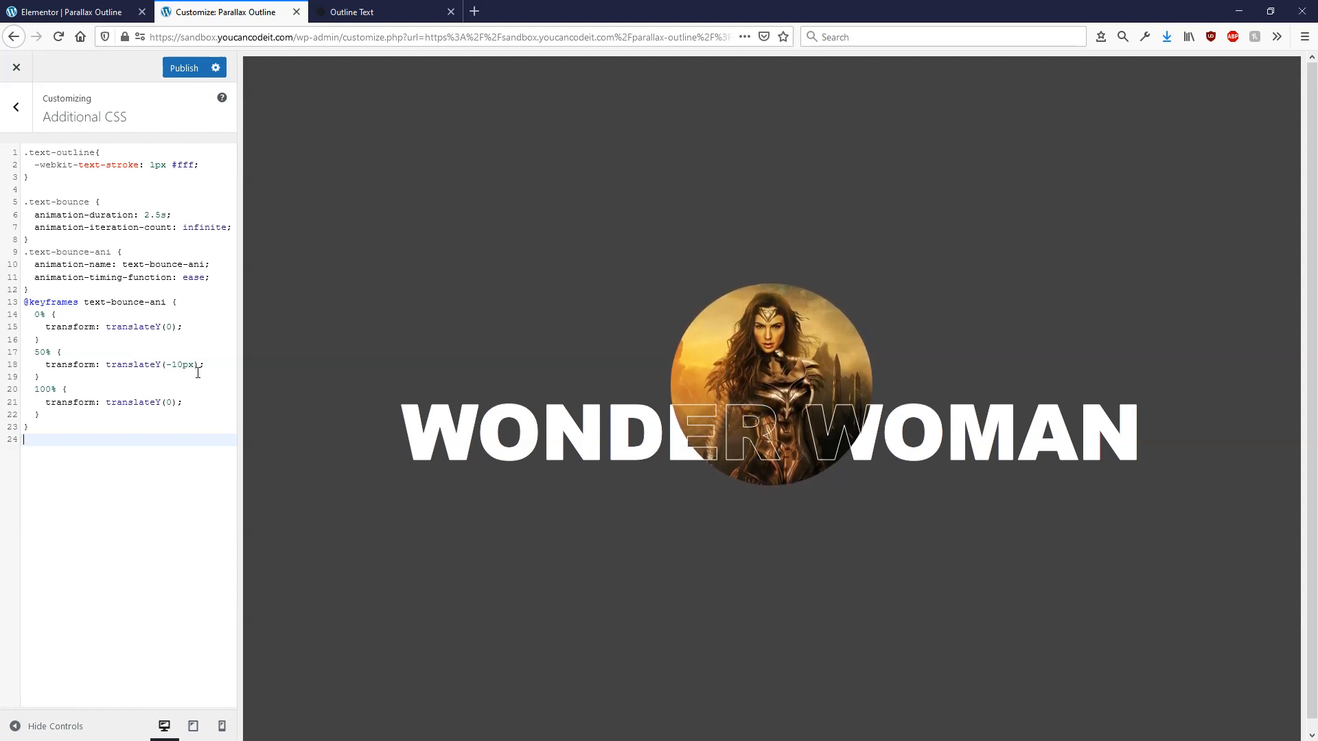
Step: Set the translateY value in the 50% keyframe to -15px
{"action": "left_click_drag", "start_coordinate": [166, 364], "coordinate": [189, 366]}
{"action": "left_click", "coordinate": [196, 380]}
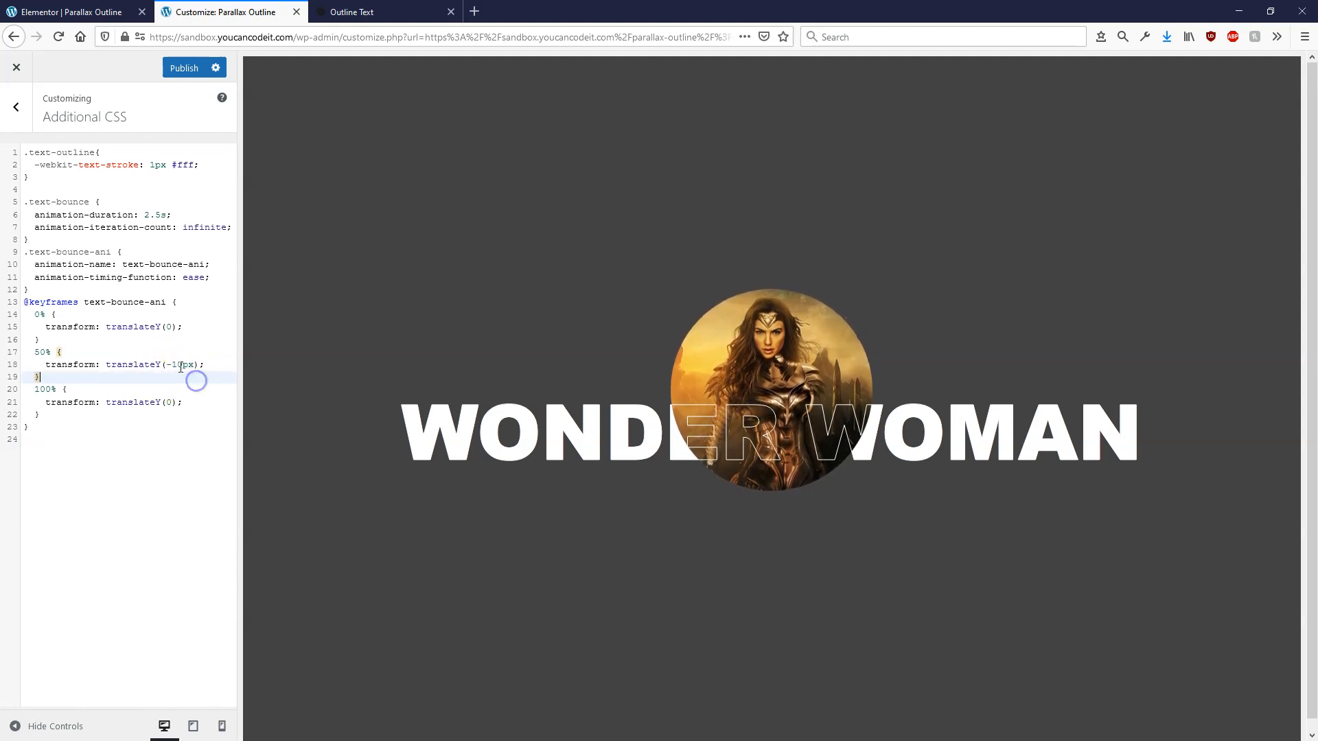
{"action": "left_click", "coordinate": [181, 364]}
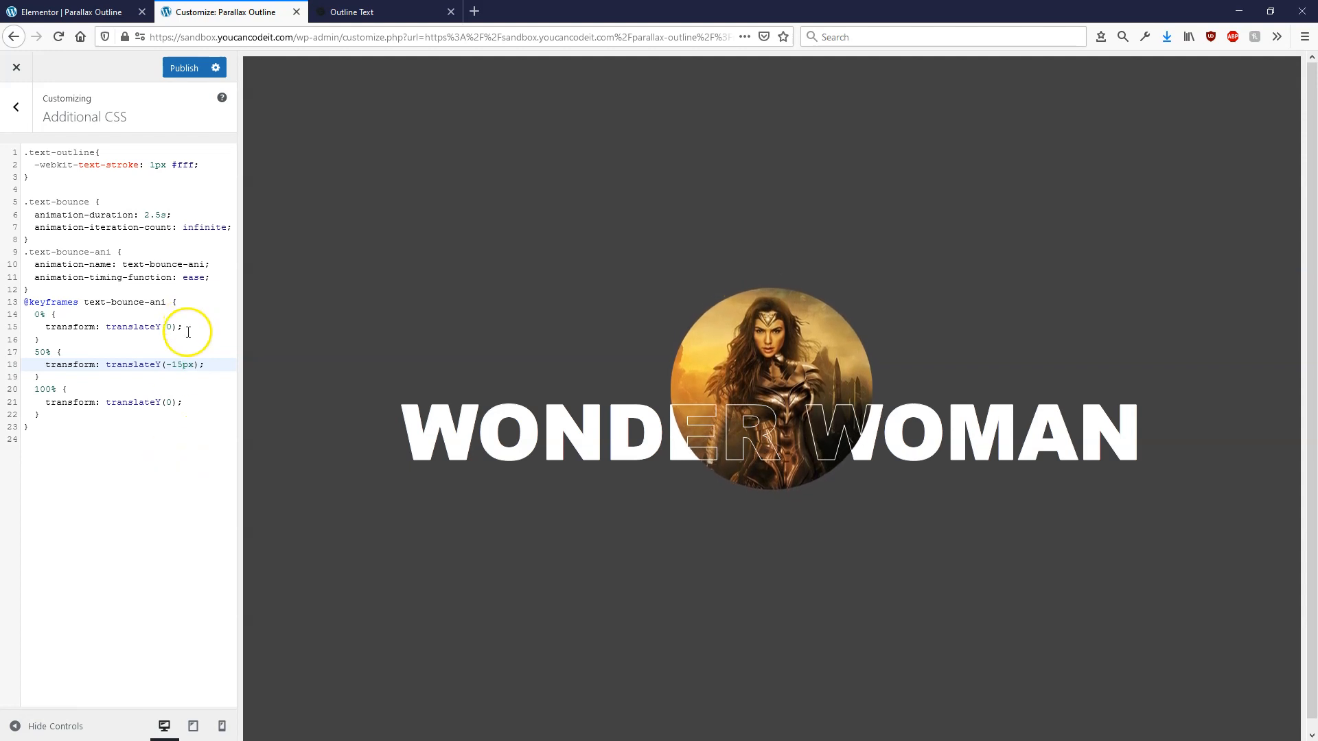
Step: Try an animation duration of 5.5s in the .text-bounce rule and set it back to 2.5s
{"action": "left_click_drag", "start_coordinate": [36, 215], "coordinate": [157, 216]}
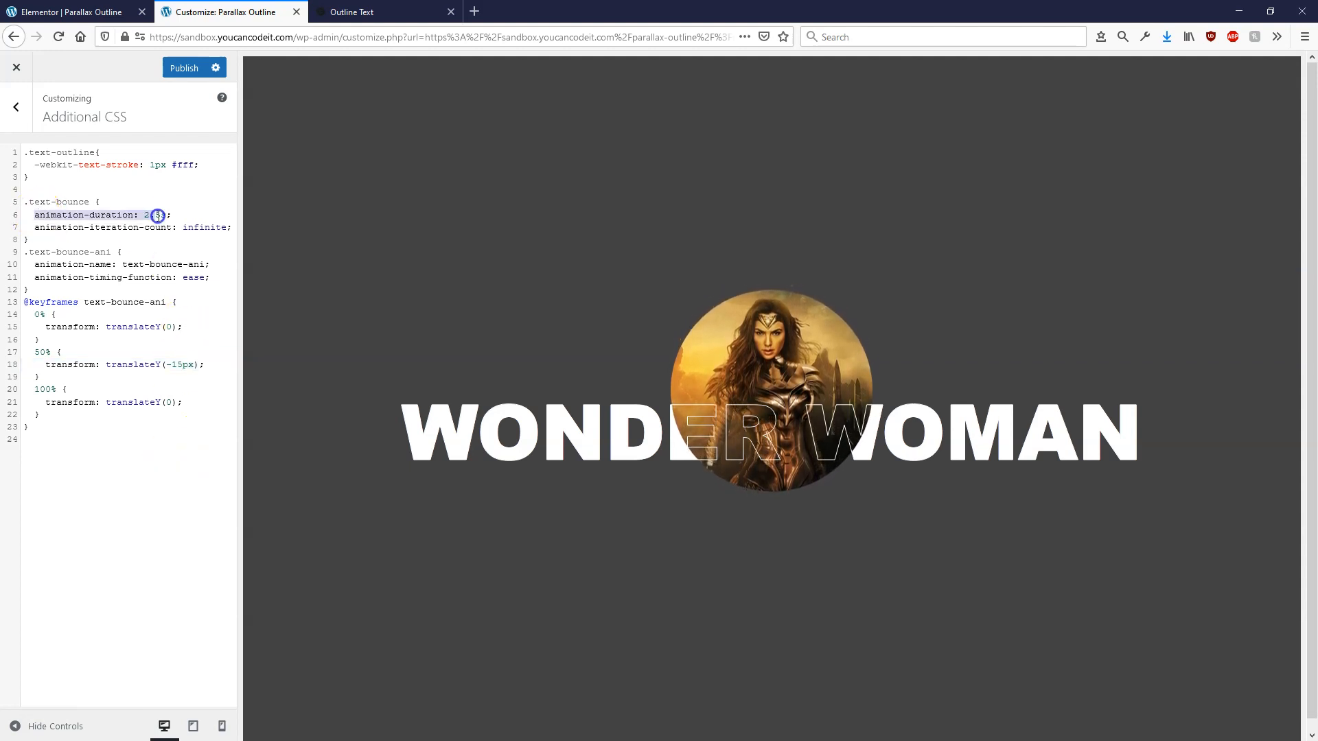
{"action": "left_click", "coordinate": [162, 242]}
{"action": "left_click", "coordinate": [156, 215]}
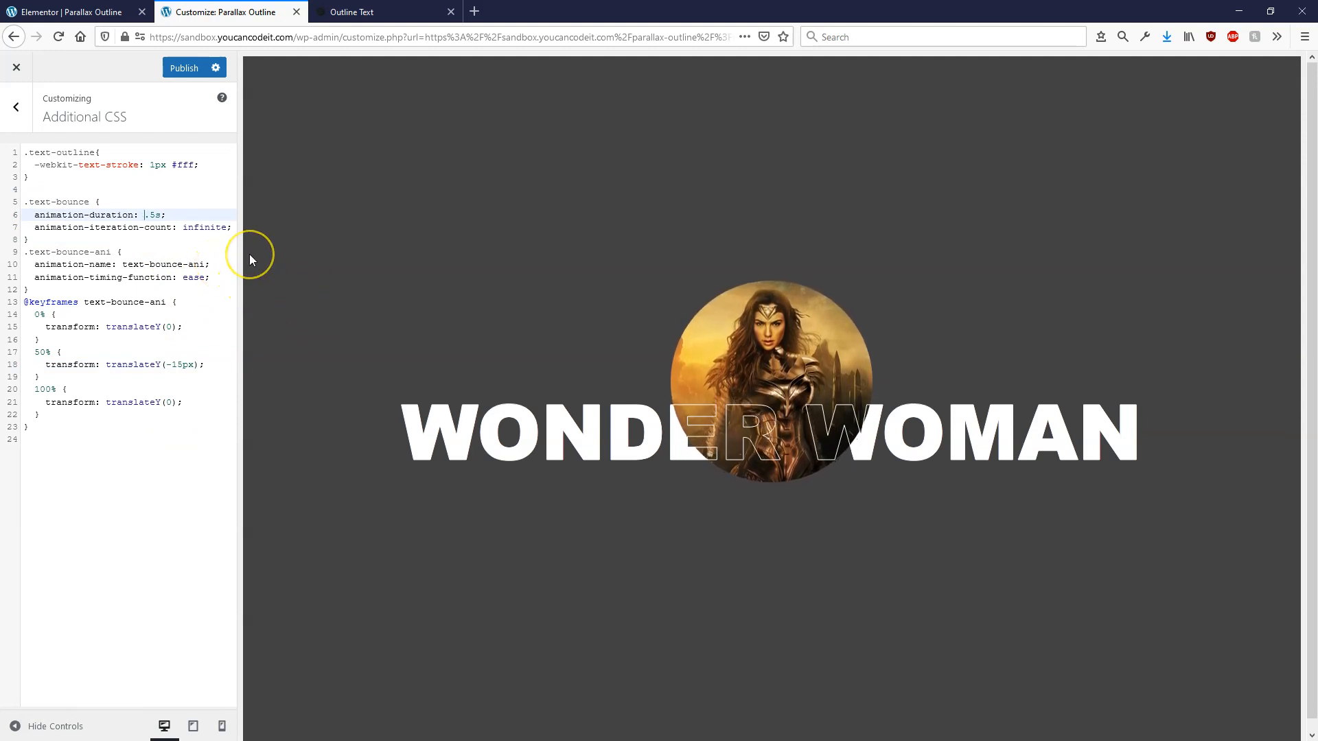
{"action": "type", "text": "5"}
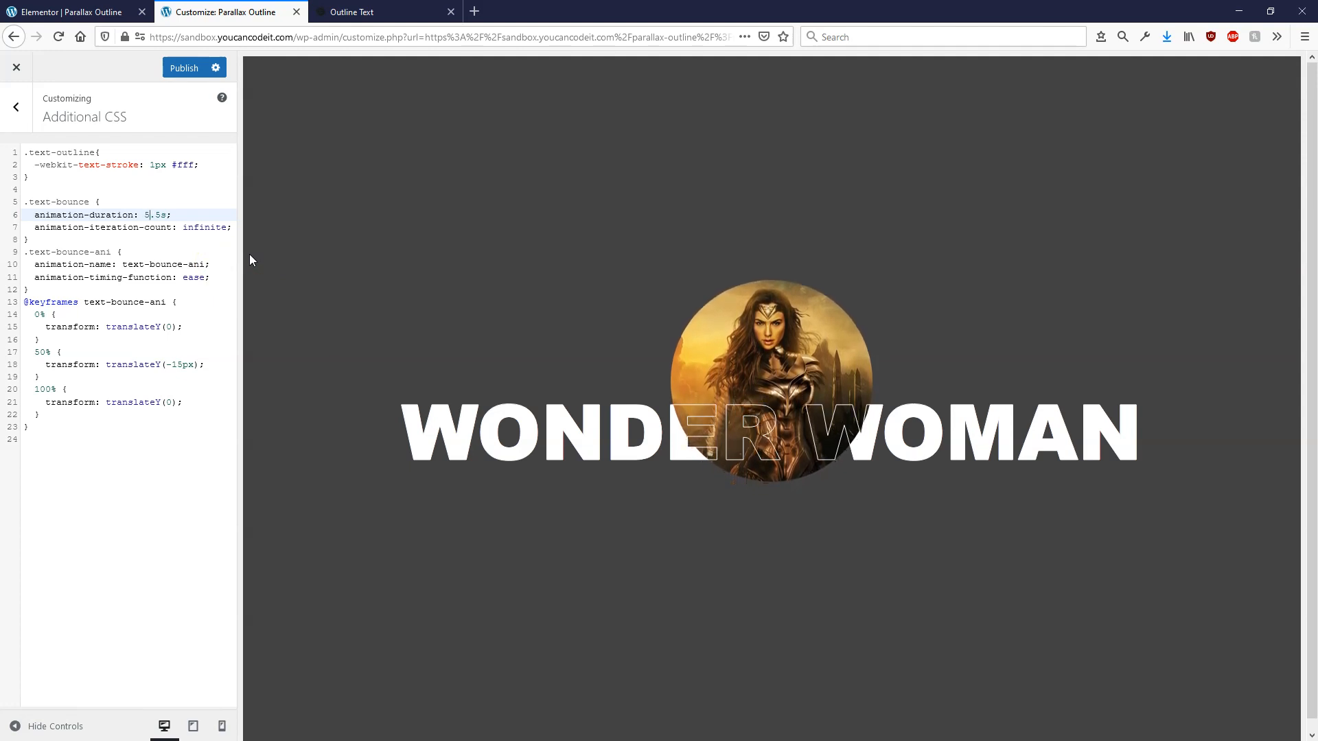
{"action": "key", "text": "BackSpace"}
{"action": "type", "text": "2"}
Step: Publish the additional CSS and reload the page in the Elementor editor tab
{"action": "left_click", "coordinate": [112, 451]}
{"action": "left_click_drag", "start_coordinate": [167, 365], "coordinate": [195, 364]}
{"action": "left_click_drag", "start_coordinate": [143, 216], "coordinate": [173, 215]}
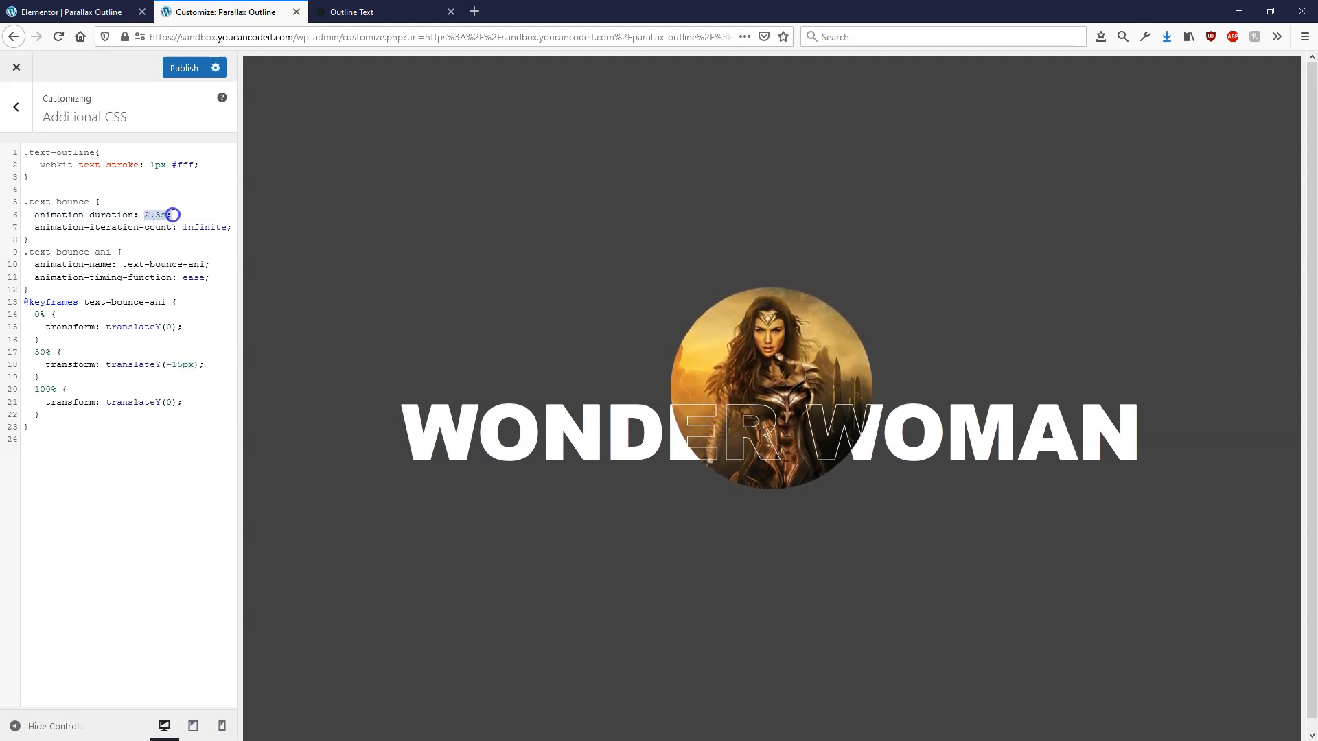
{"action": "left_click", "coordinate": [186, 444]}
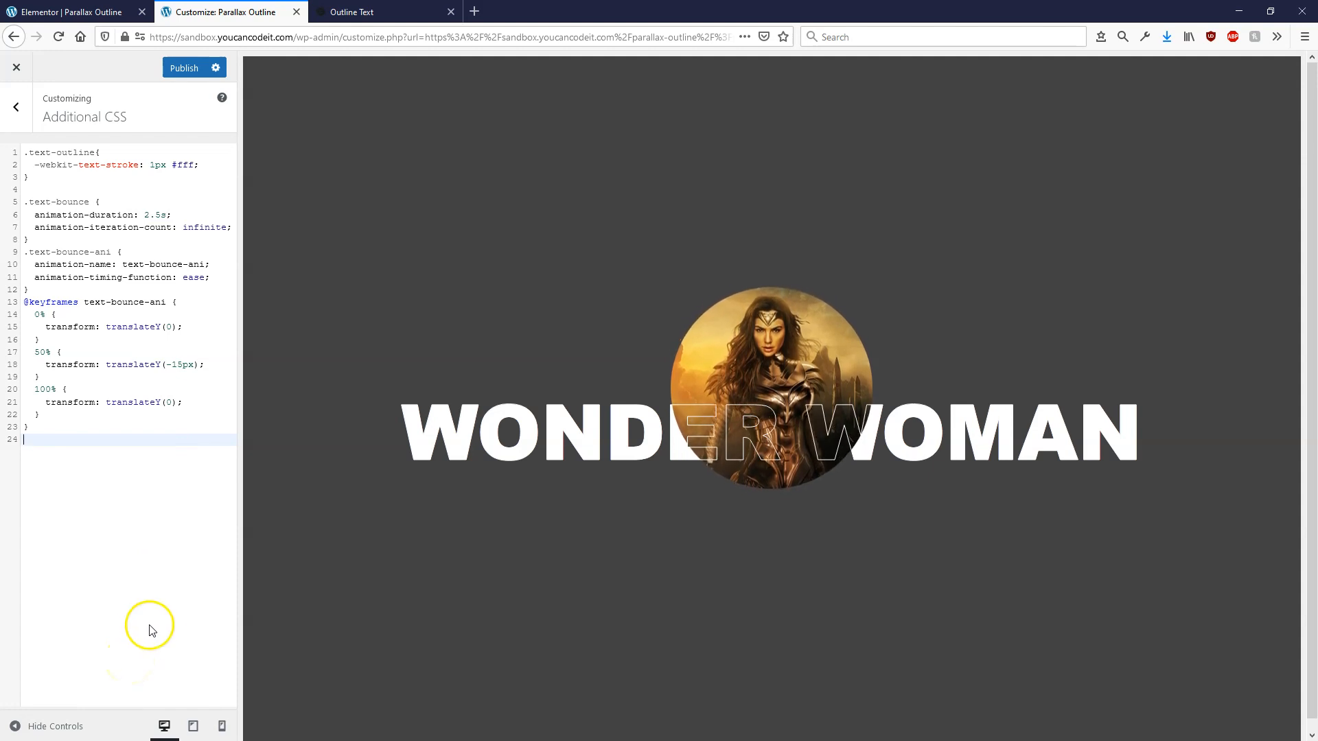
{"action": "left_click", "coordinate": [191, 69]}
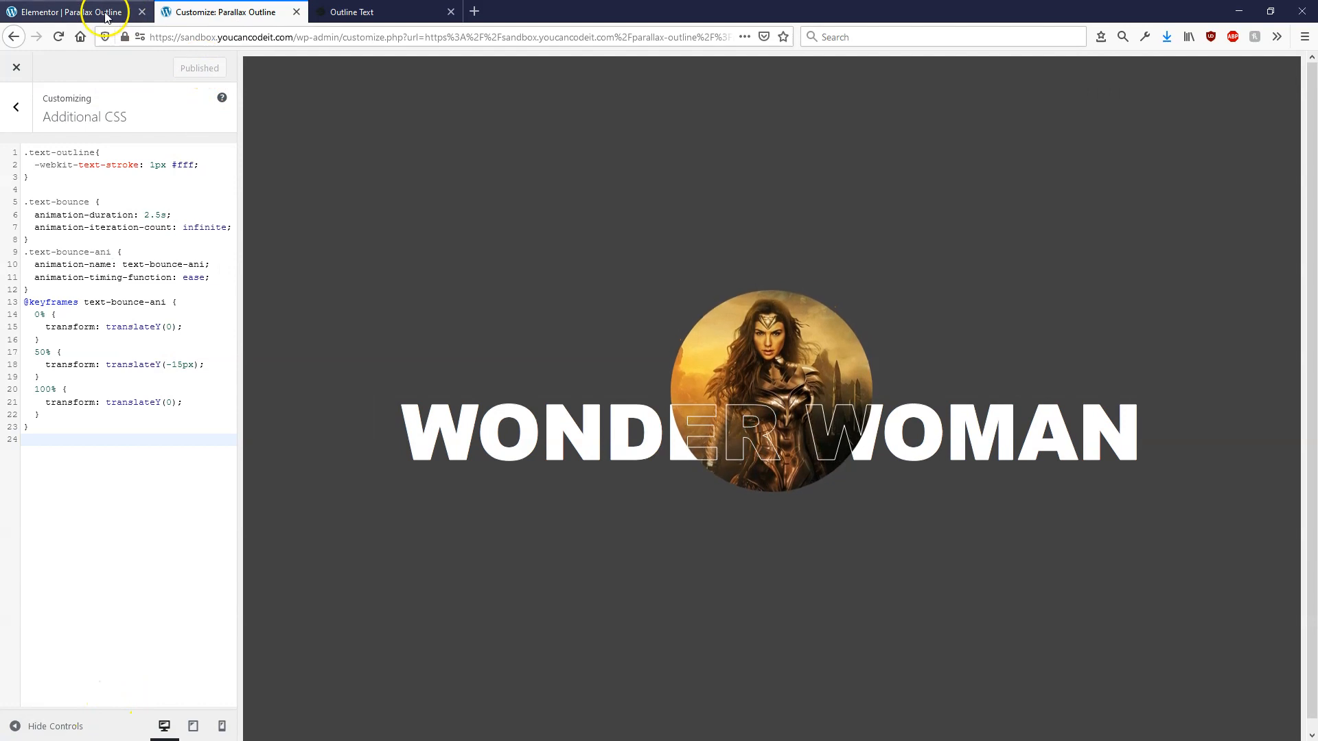
{"action": "left_click", "coordinate": [105, 13]}
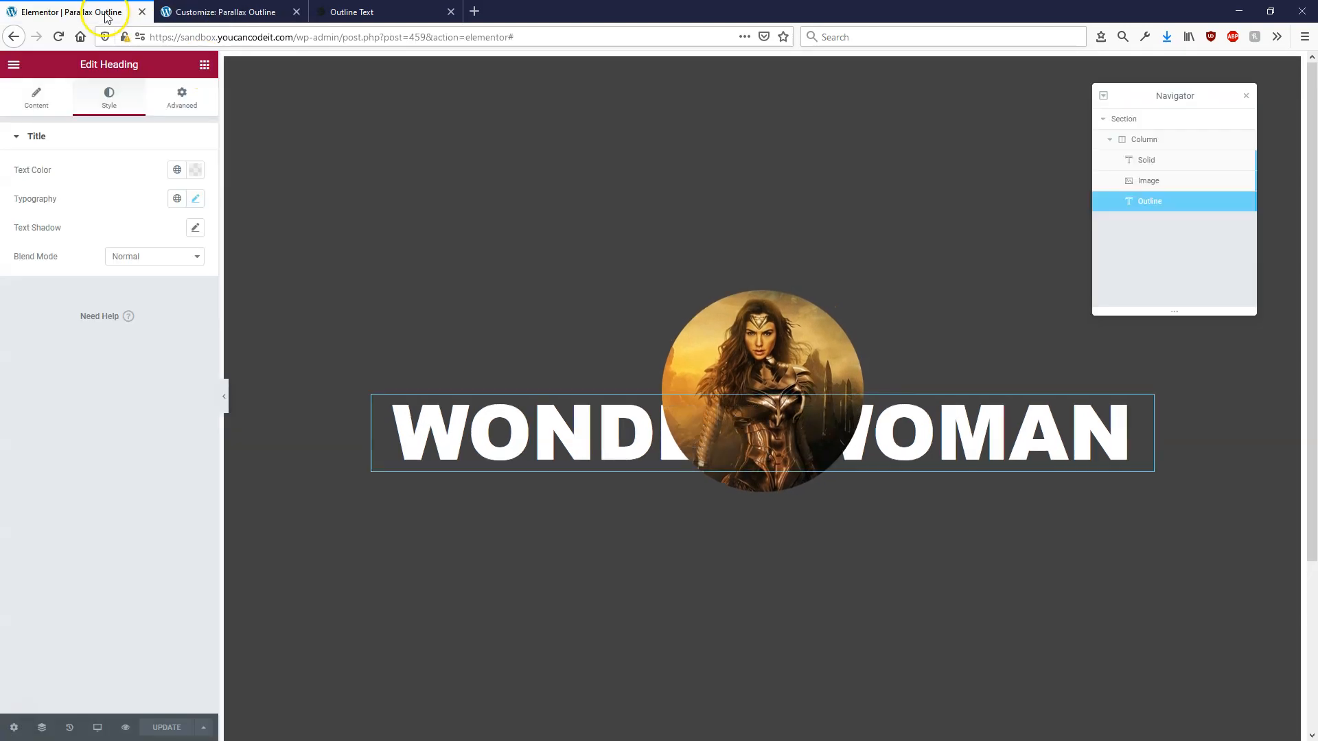
{"action": "left_click", "coordinate": [59, 37]}
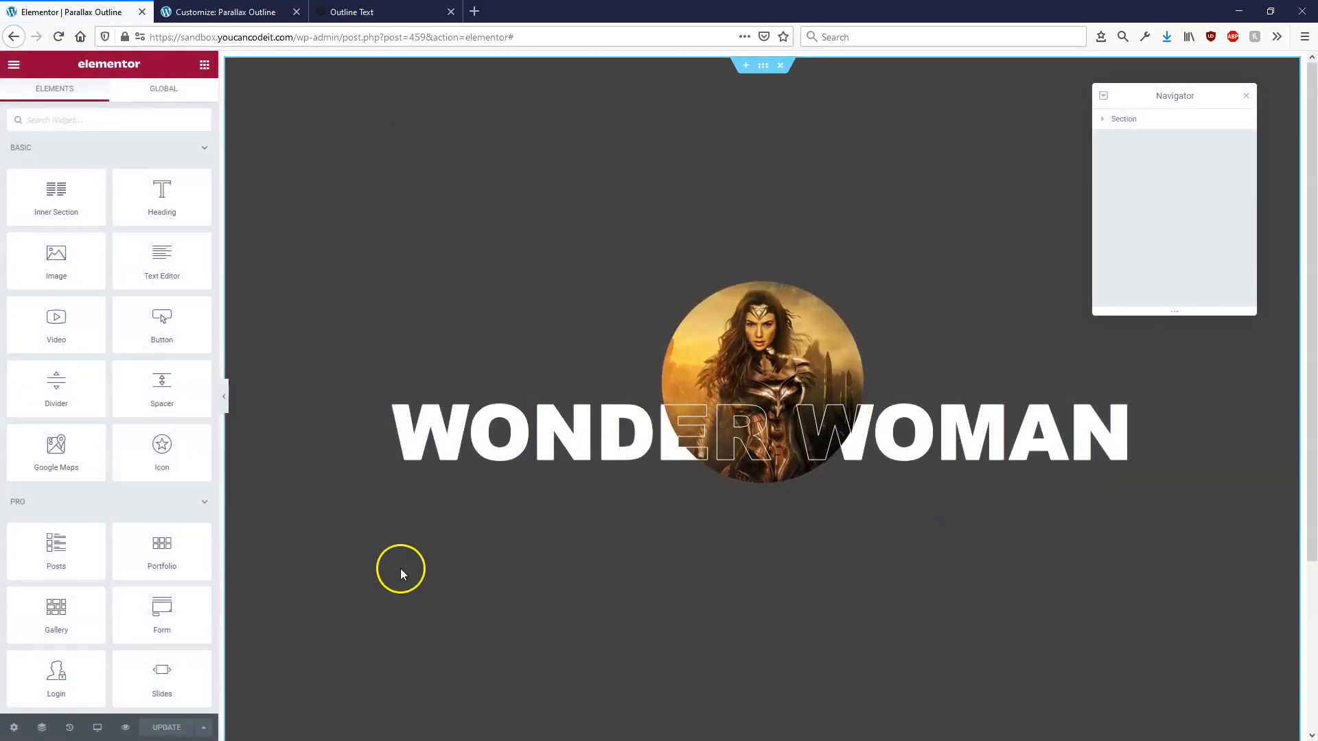
Step: Check the layout in the tablet preview and switch the responsive mode to mobile
{"action": "left_click", "coordinate": [94, 728]}
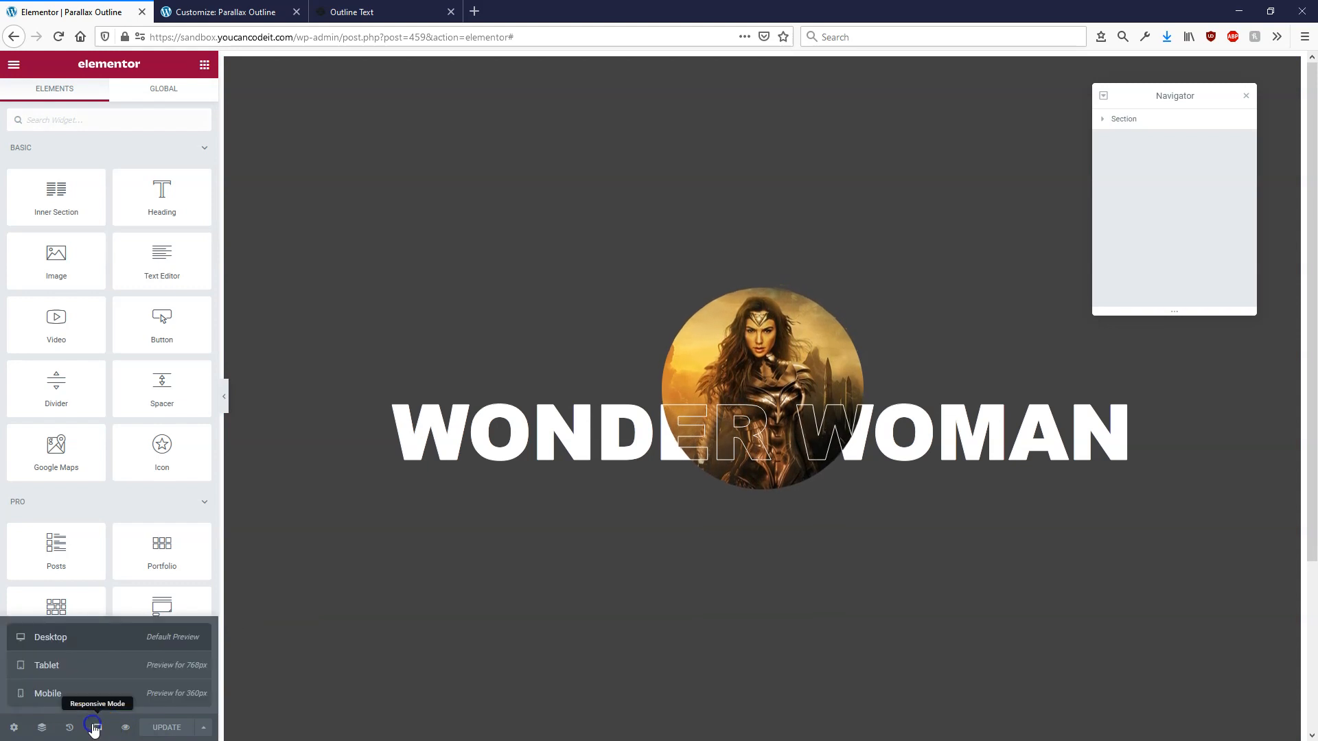
{"action": "left_click", "coordinate": [99, 666]}
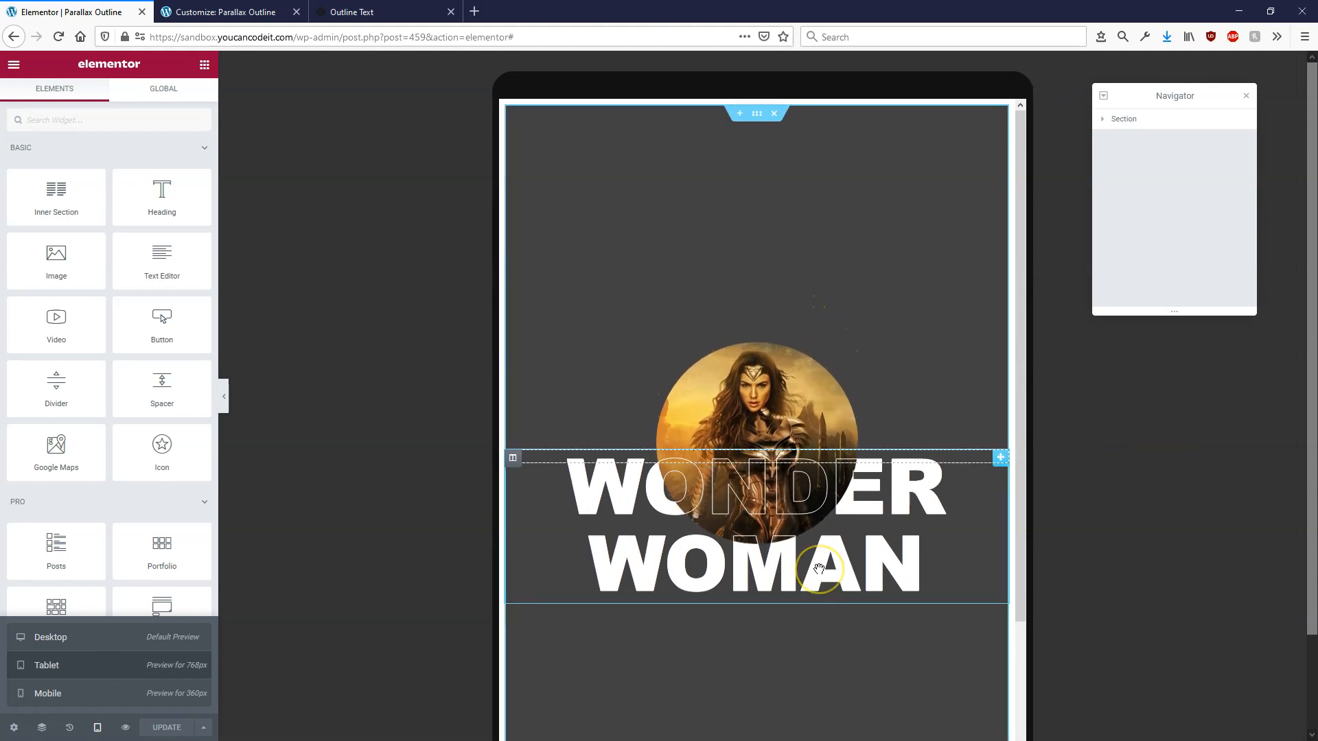
{"action": "left_click", "coordinate": [99, 697]}
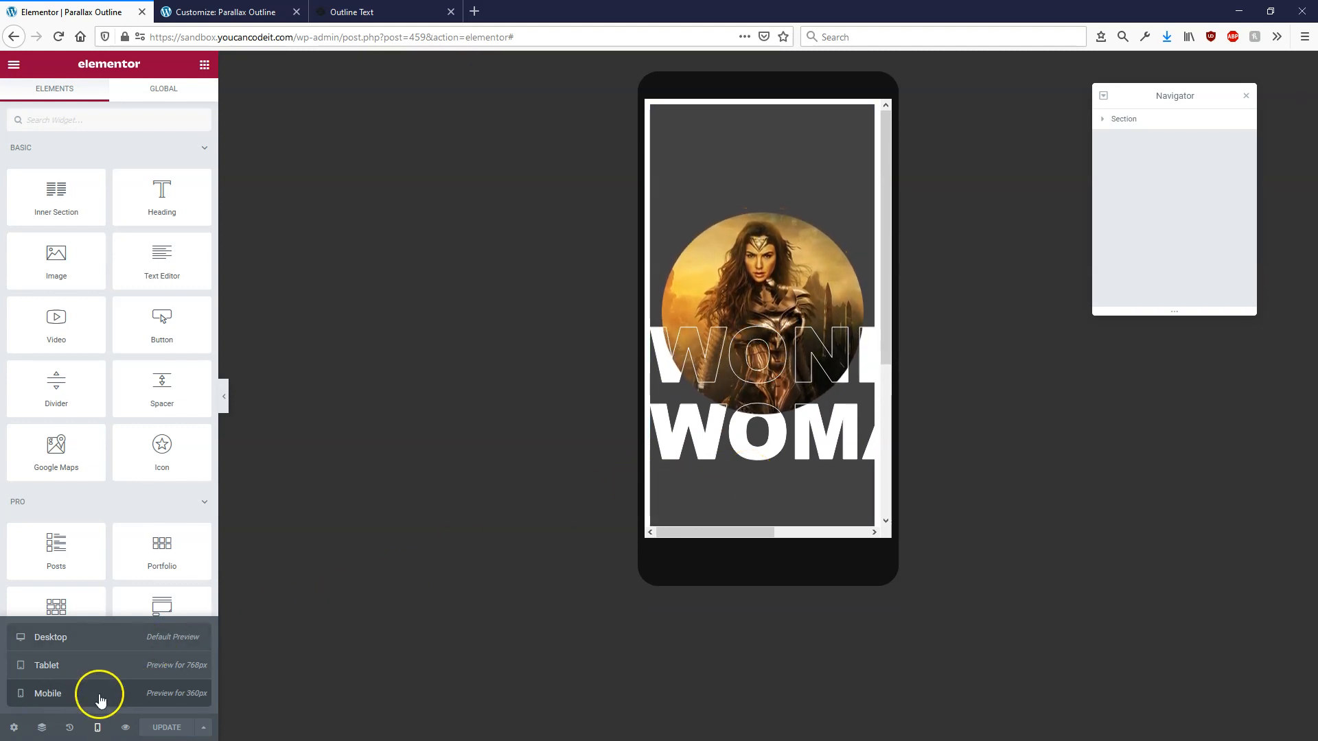
Step: Set the Solid heading's mobile font size to 60 px in its typography settings
{"action": "left_click_drag", "start_coordinate": [1133, 104], "coordinate": [1071, 181]}
{"action": "left_click", "coordinate": [1057, 184]}
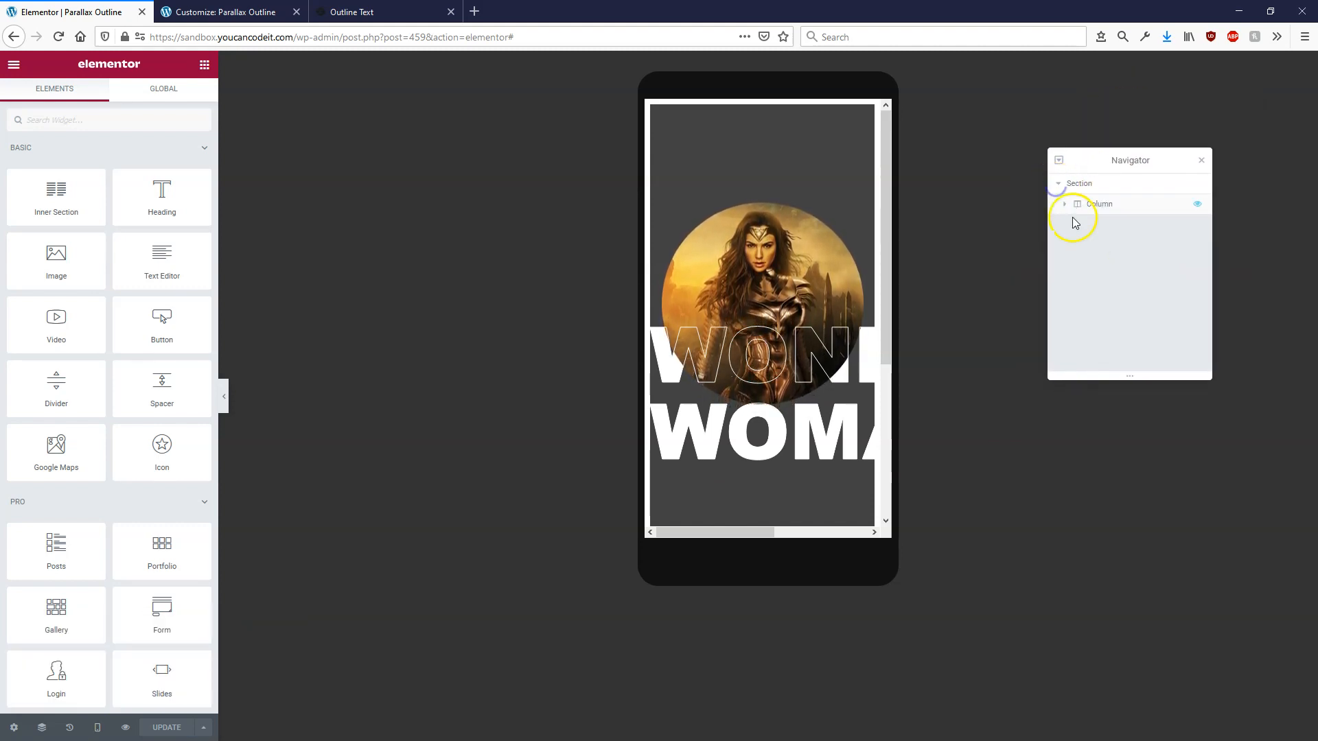
{"action": "left_click", "coordinate": [1065, 204]}
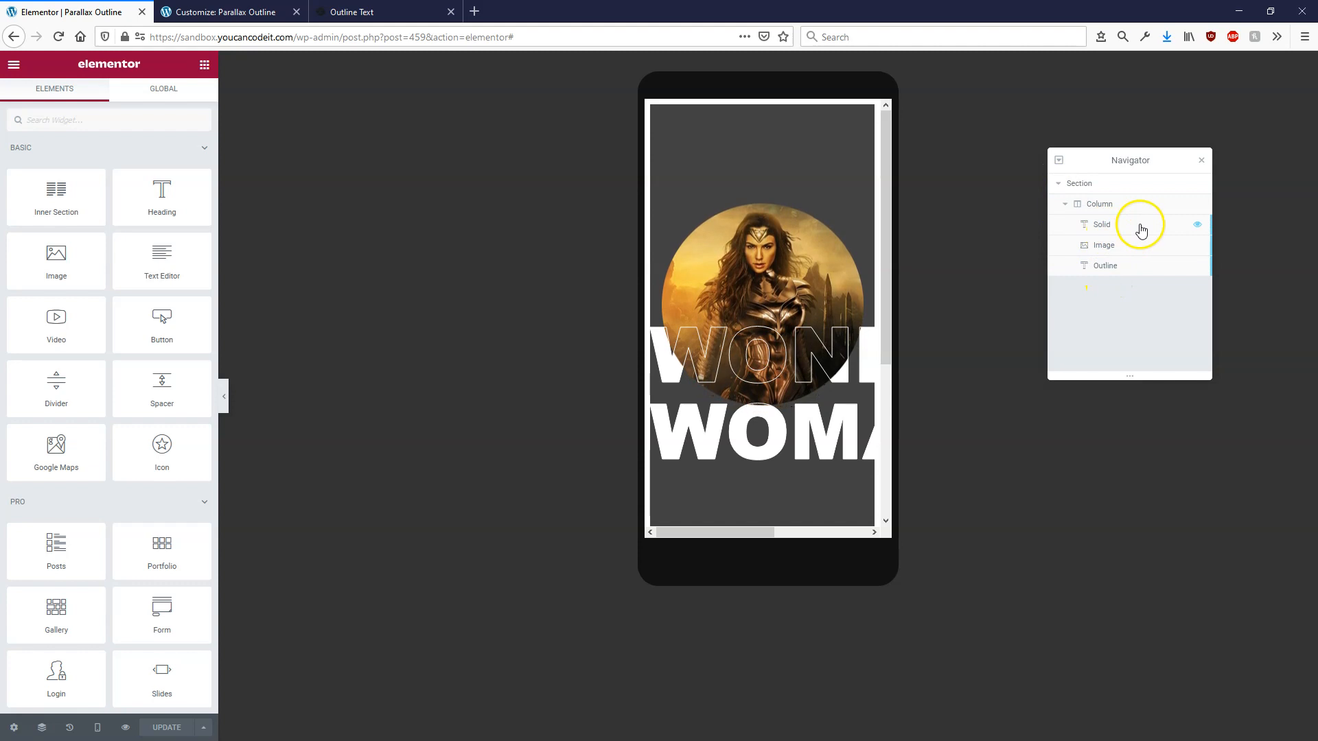
{"action": "left_click", "coordinate": [1140, 226]}
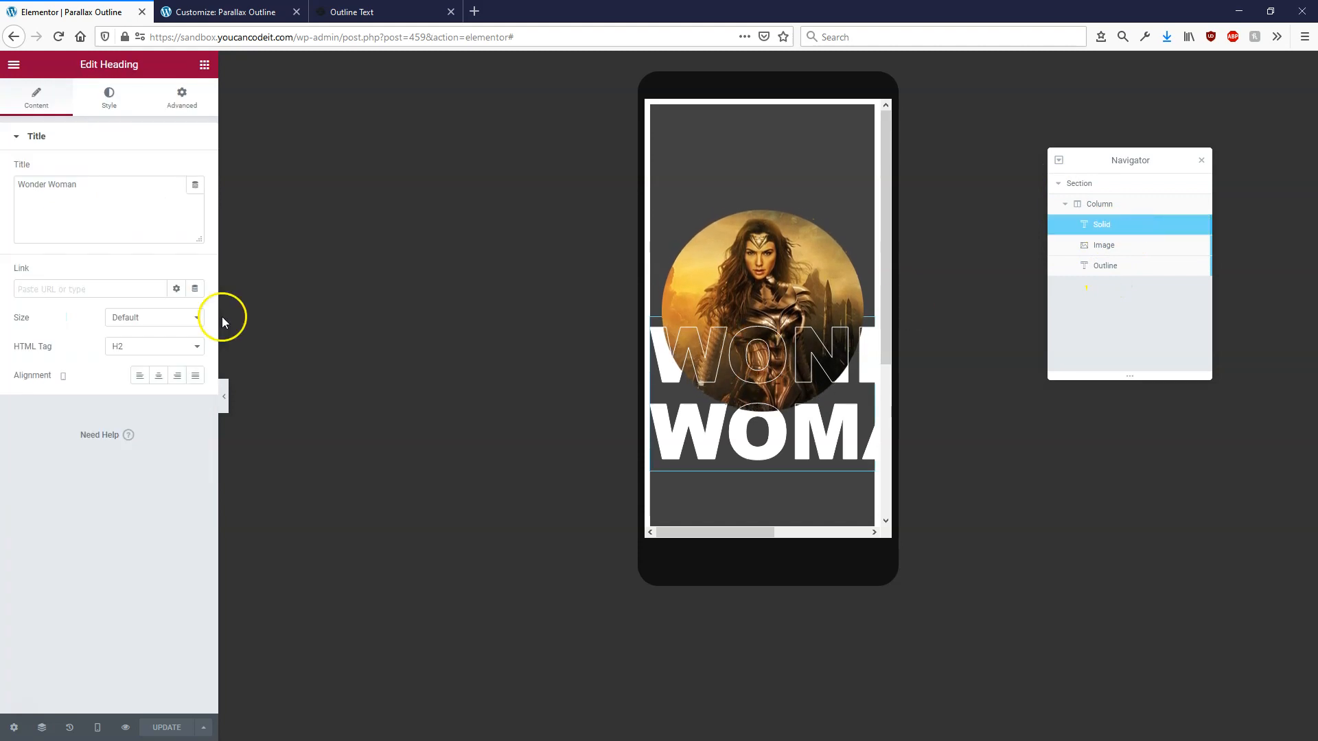
{"action": "left_click", "coordinate": [110, 96]}
{"action": "left_click", "coordinate": [196, 198]}
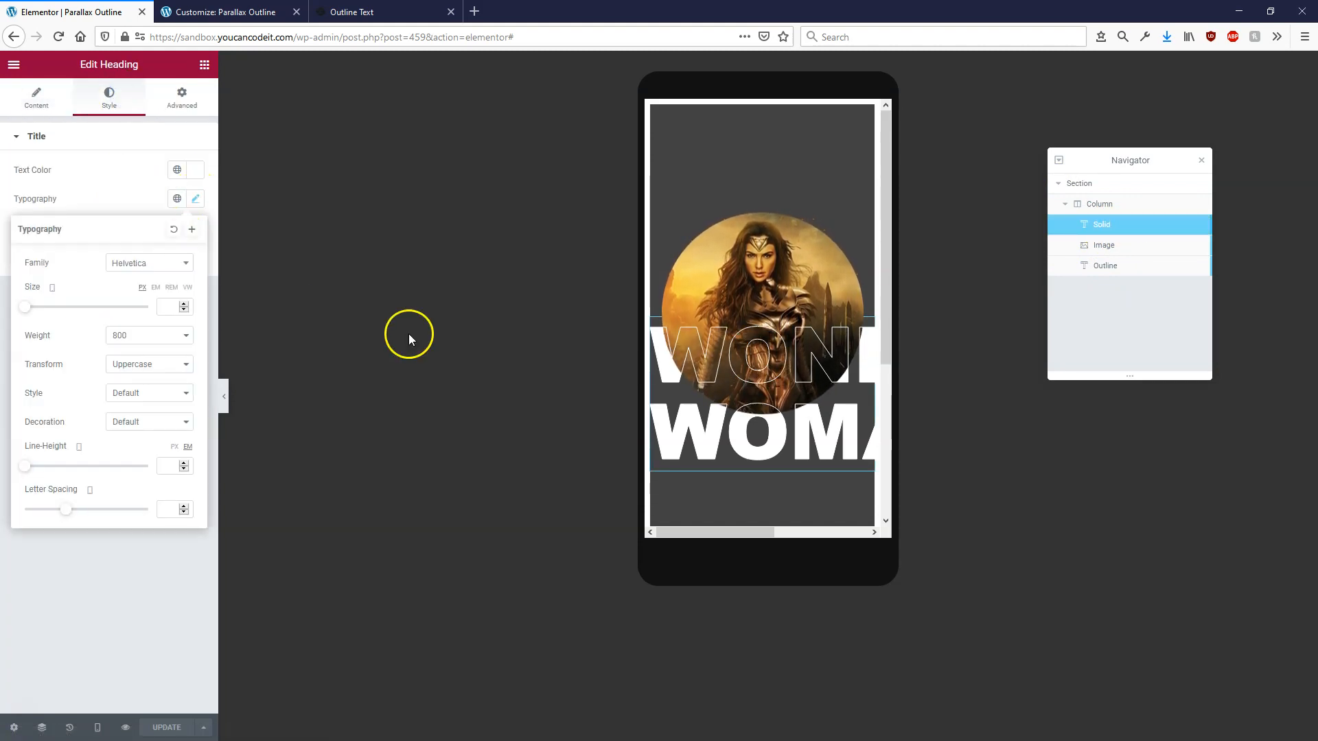
{"action": "left_click_drag", "start_coordinate": [25, 308], "coordinate": [61, 311]}
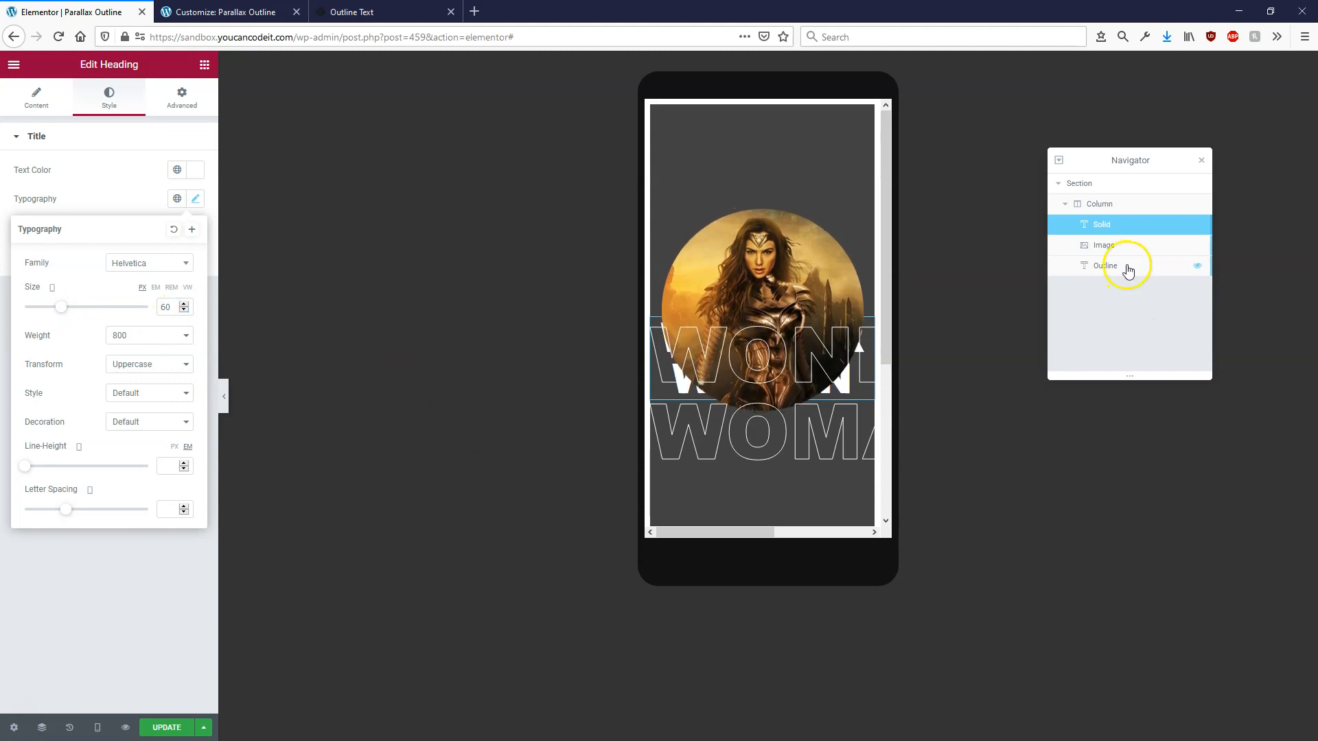
Step: Set the Outline heading's mobile font size to 60 px in its typography settings
{"action": "left_click", "coordinate": [1128, 270]}
{"action": "left_click", "coordinate": [110, 96]}
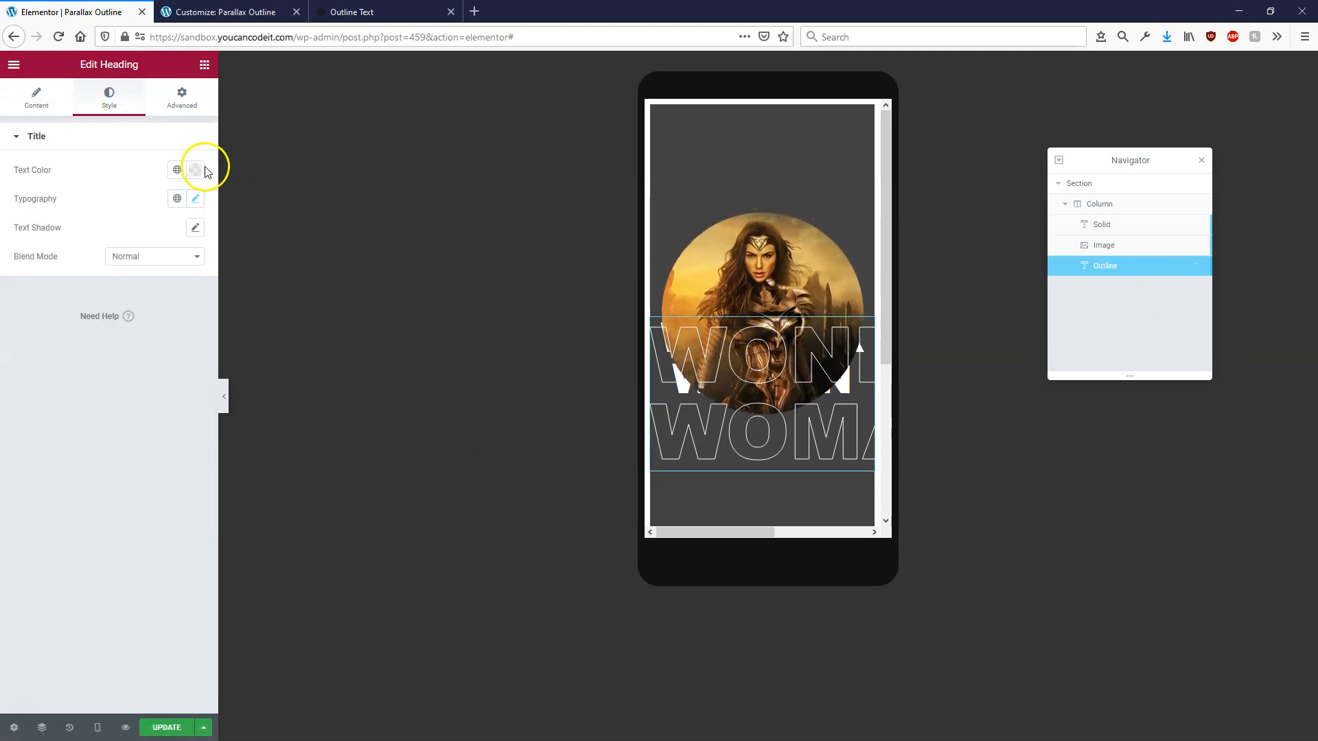
{"action": "left_click", "coordinate": [195, 199]}
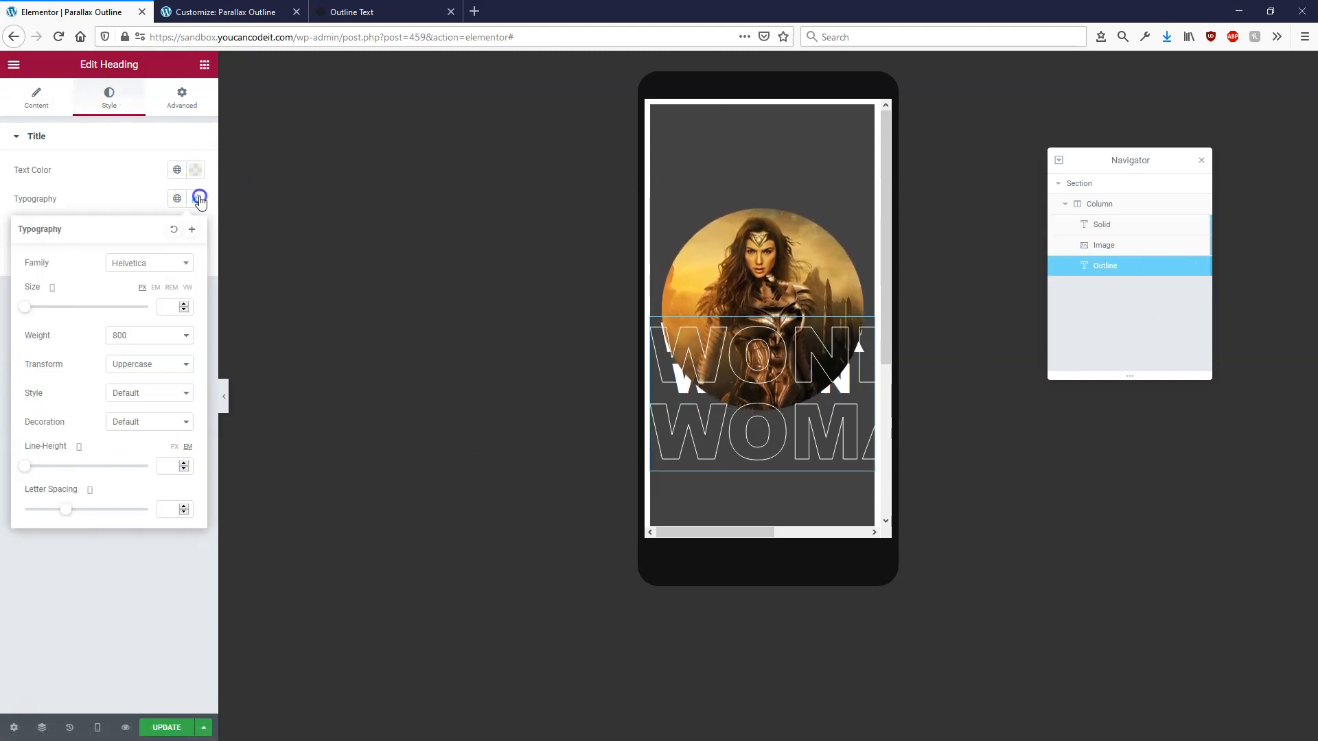
{"action": "type", "text": "60"}
{"action": "left_click", "coordinate": [175, 296]}
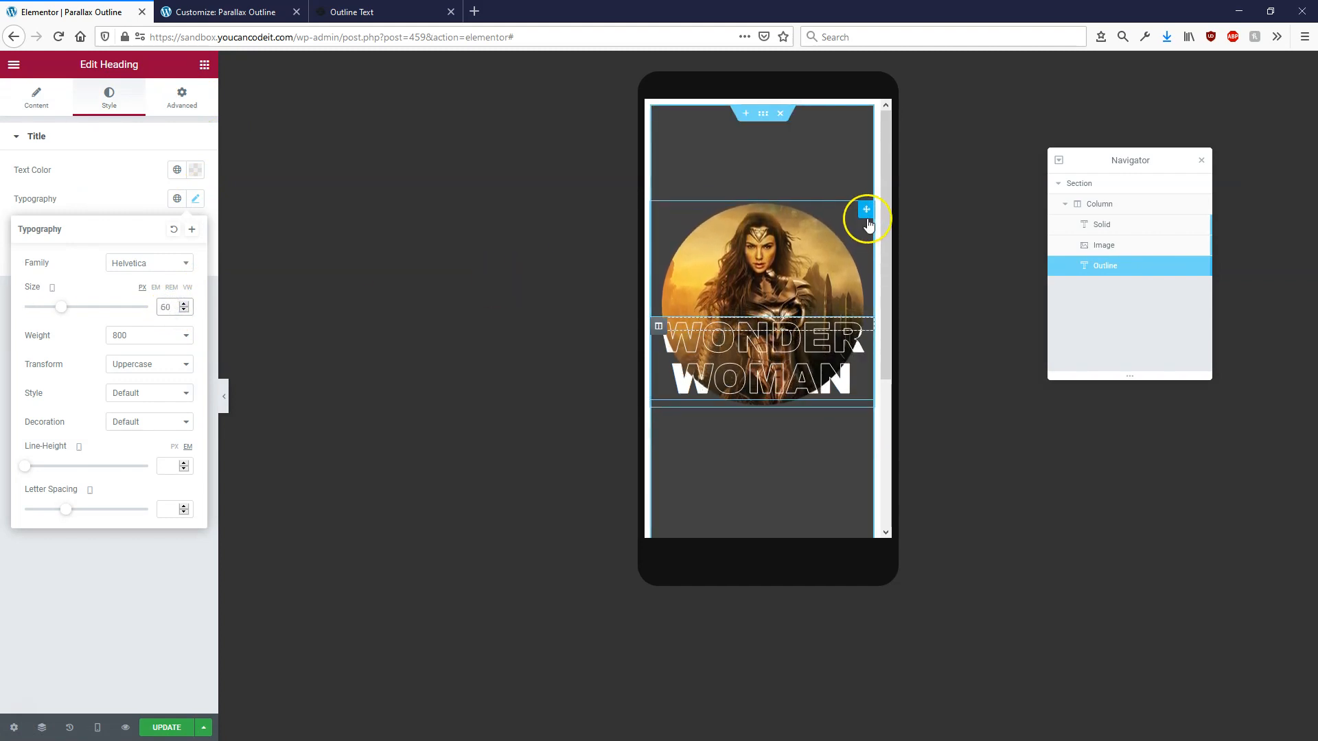
Step: Set the circular image's mobile max width to 60% in its style settings
{"action": "left_click", "coordinate": [1103, 245]}
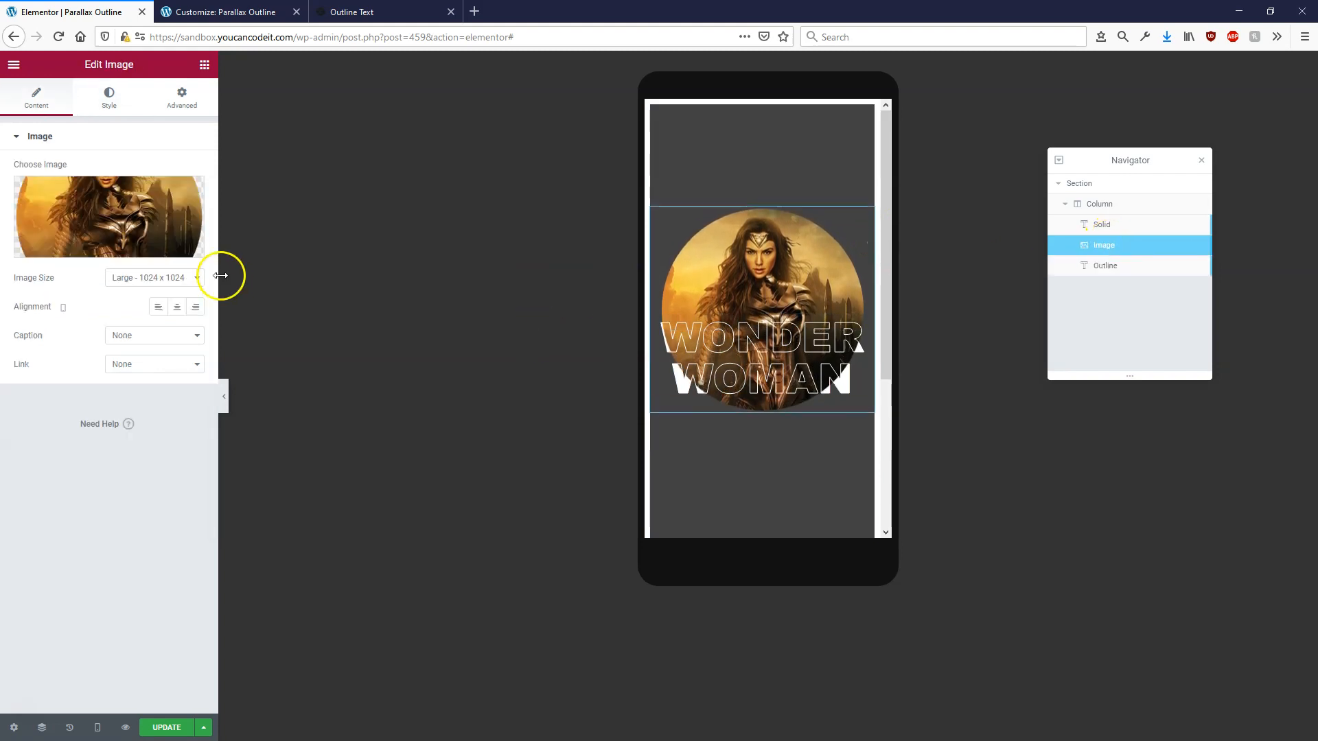
{"action": "left_click", "coordinate": [122, 100]}
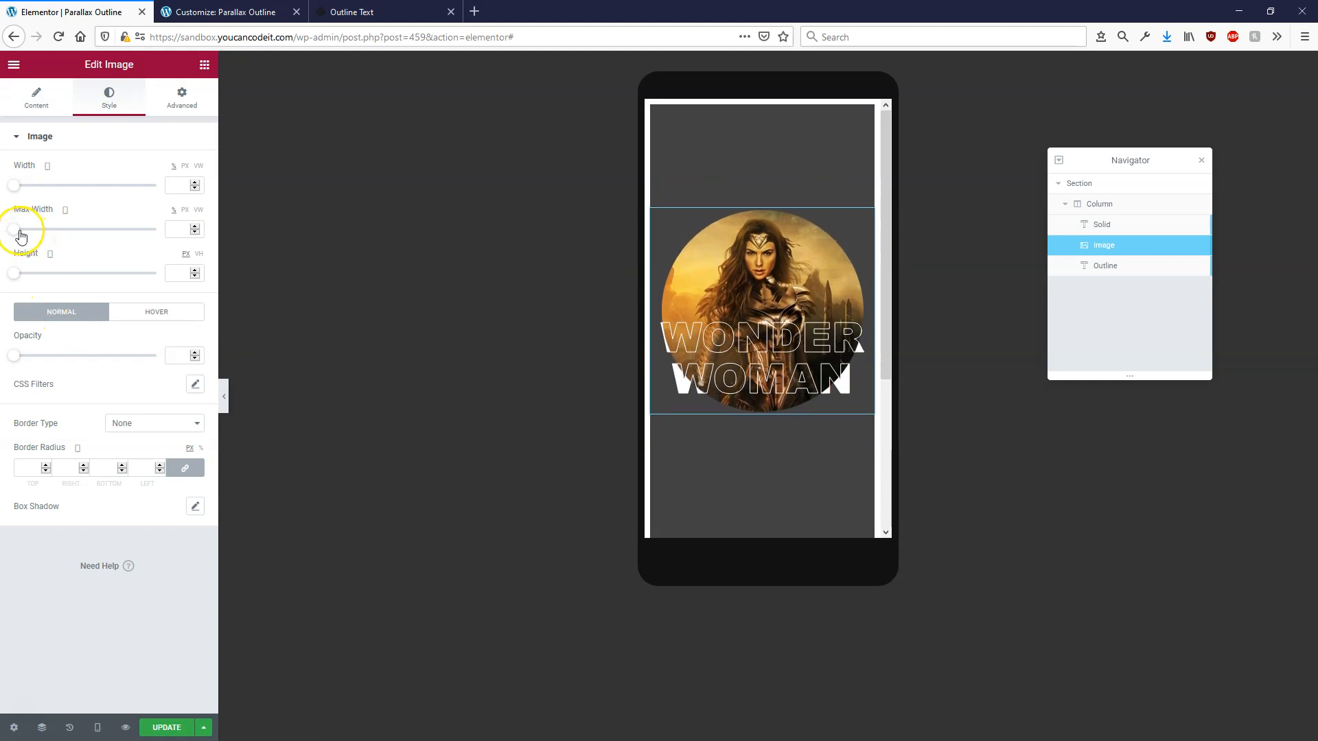
{"action": "left_click_drag", "start_coordinate": [18, 237], "coordinate": [99, 230]}
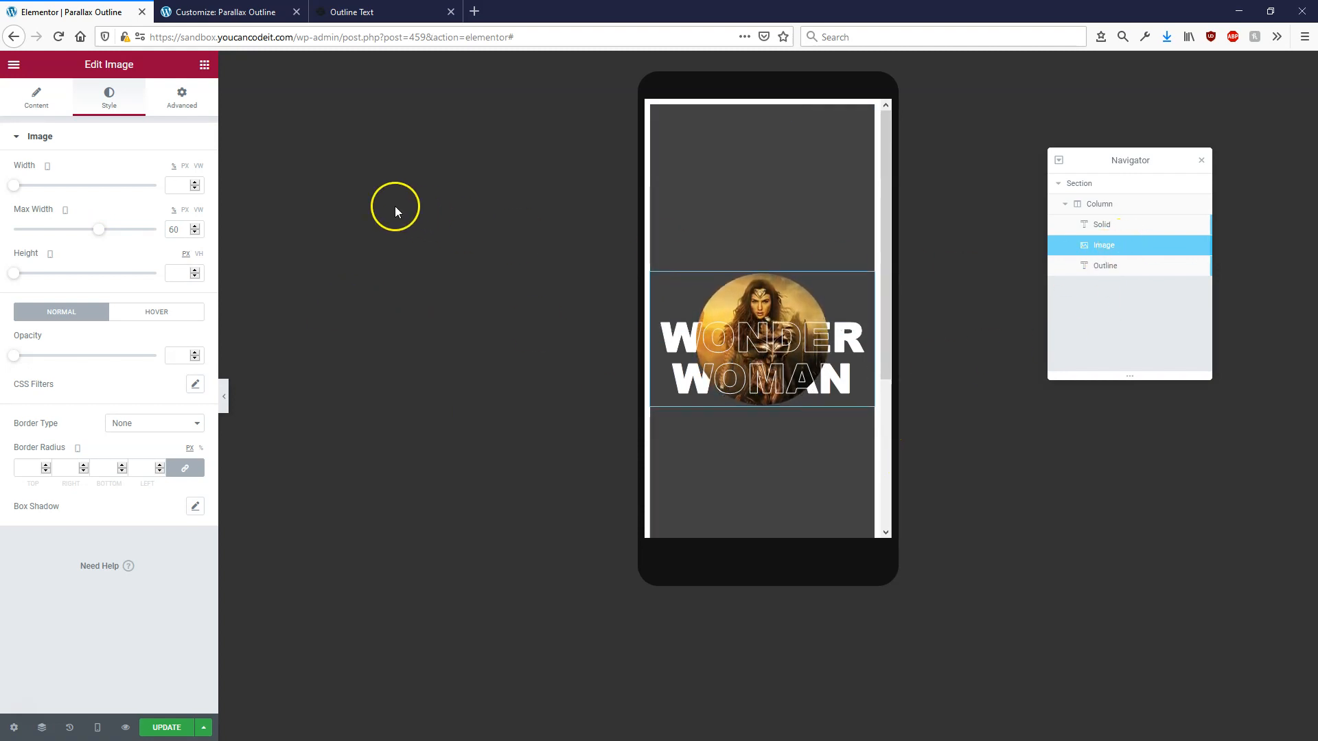
Step: Set the image's mobile vertical offset to -45 px in its advanced positioning settings
{"action": "left_click", "coordinate": [184, 100]}
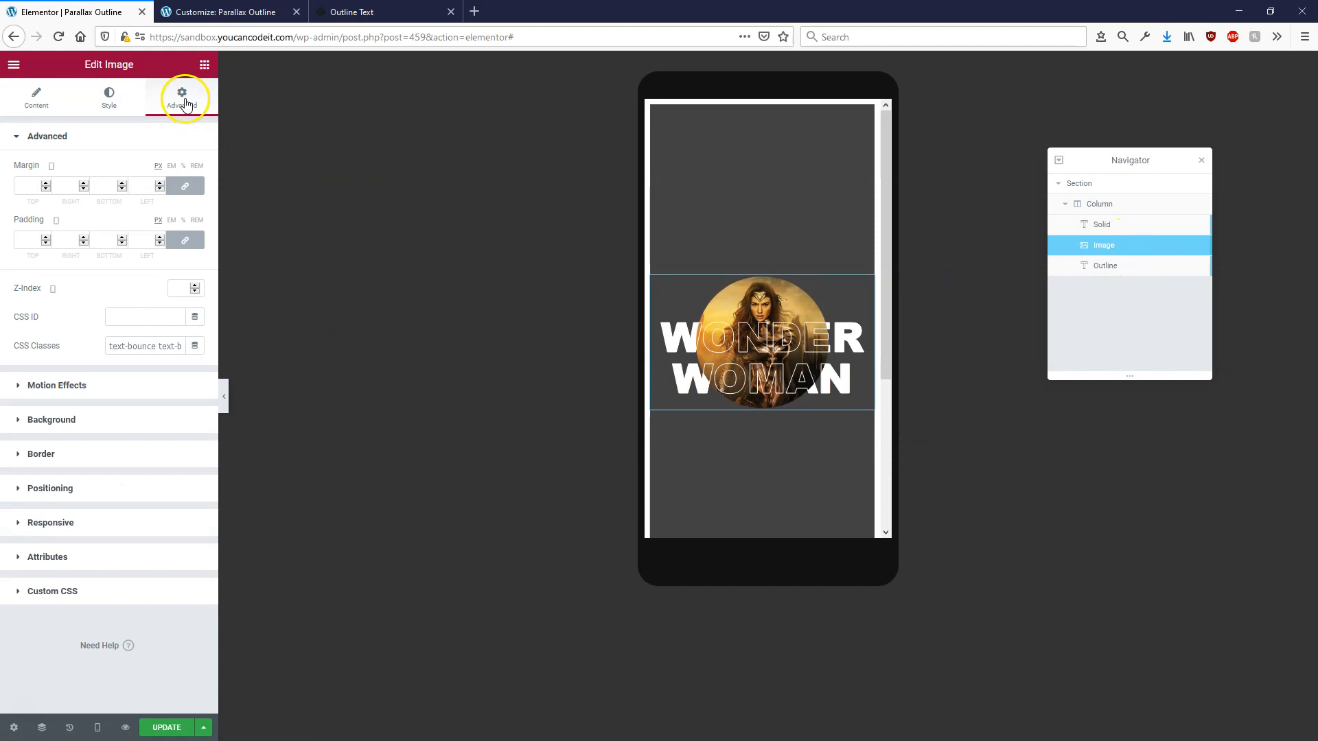
{"action": "left_click", "coordinate": [87, 488]}
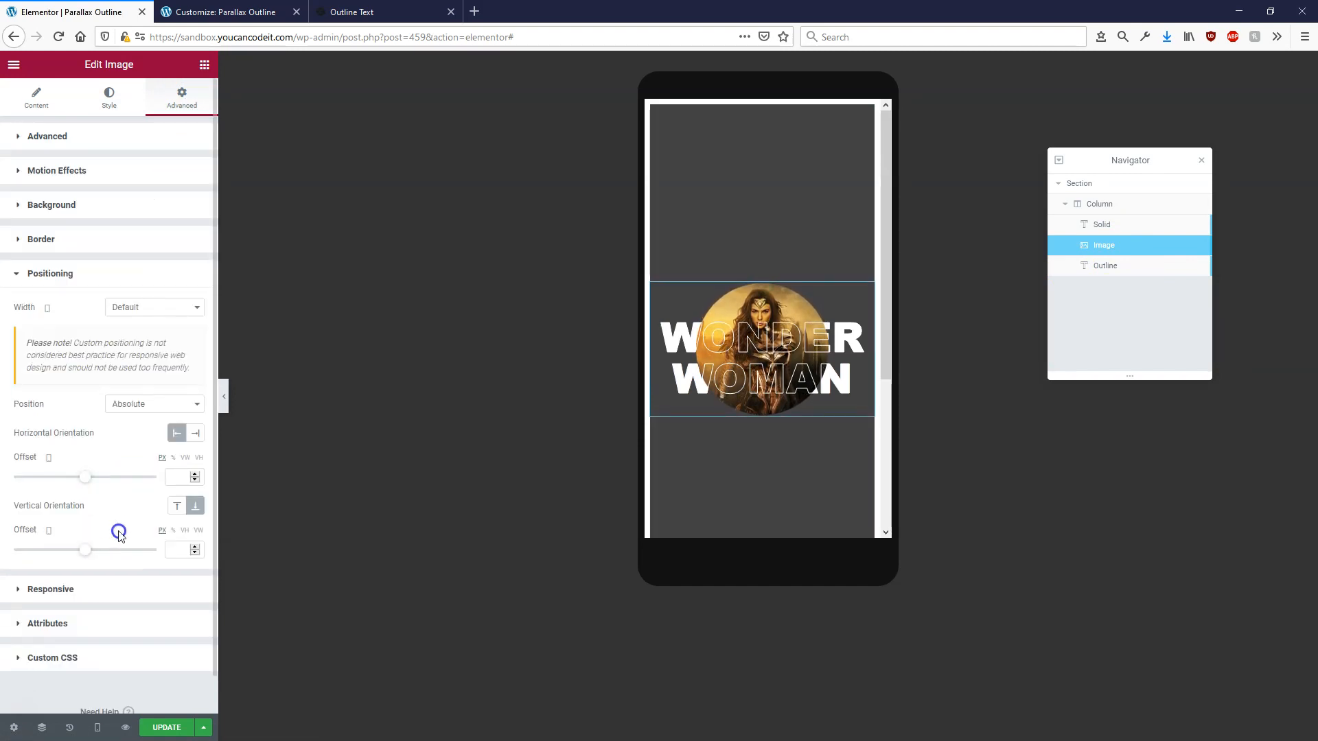
{"action": "left_click_drag", "start_coordinate": [87, 548], "coordinate": [84, 549]}
{"action": "left_click", "coordinate": [193, 547]}
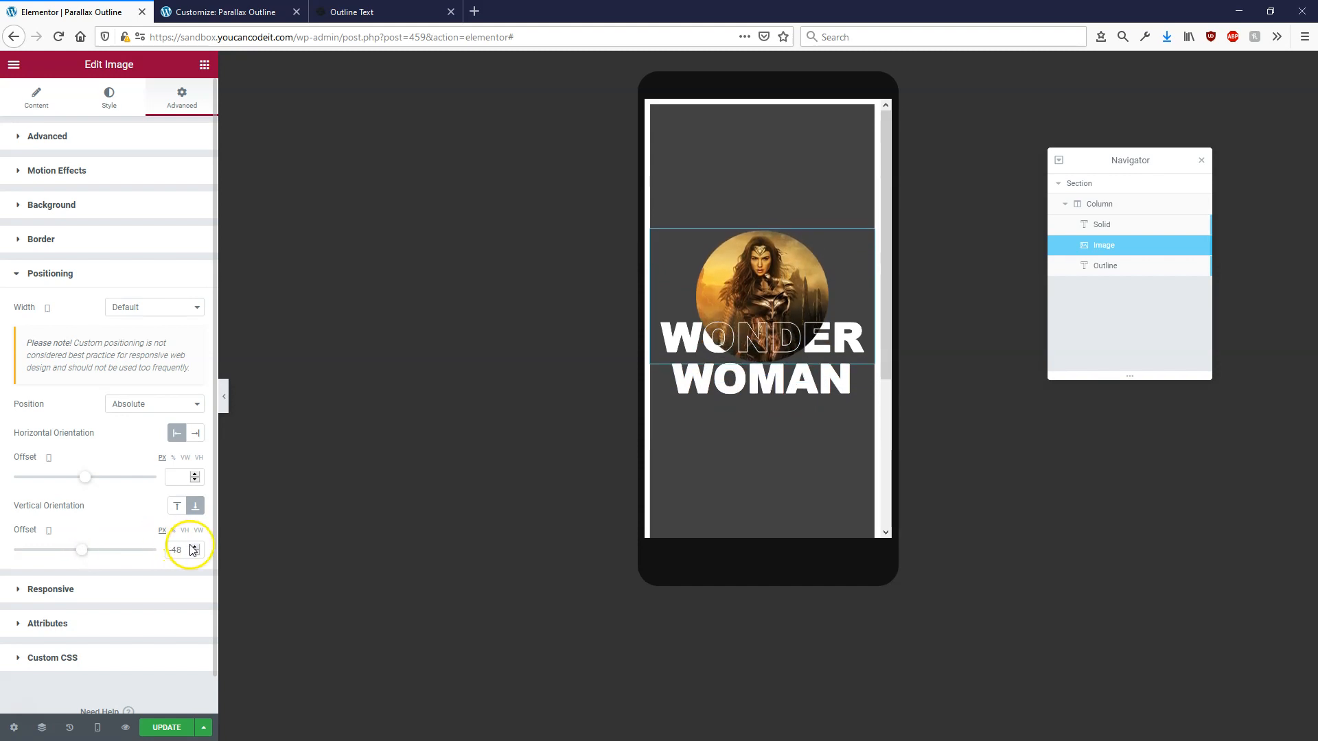
{"action": "left_click", "coordinate": [195, 546]}
{"action": "left_click", "coordinate": [194, 547]}
{"action": "left_click", "coordinate": [194, 546]}
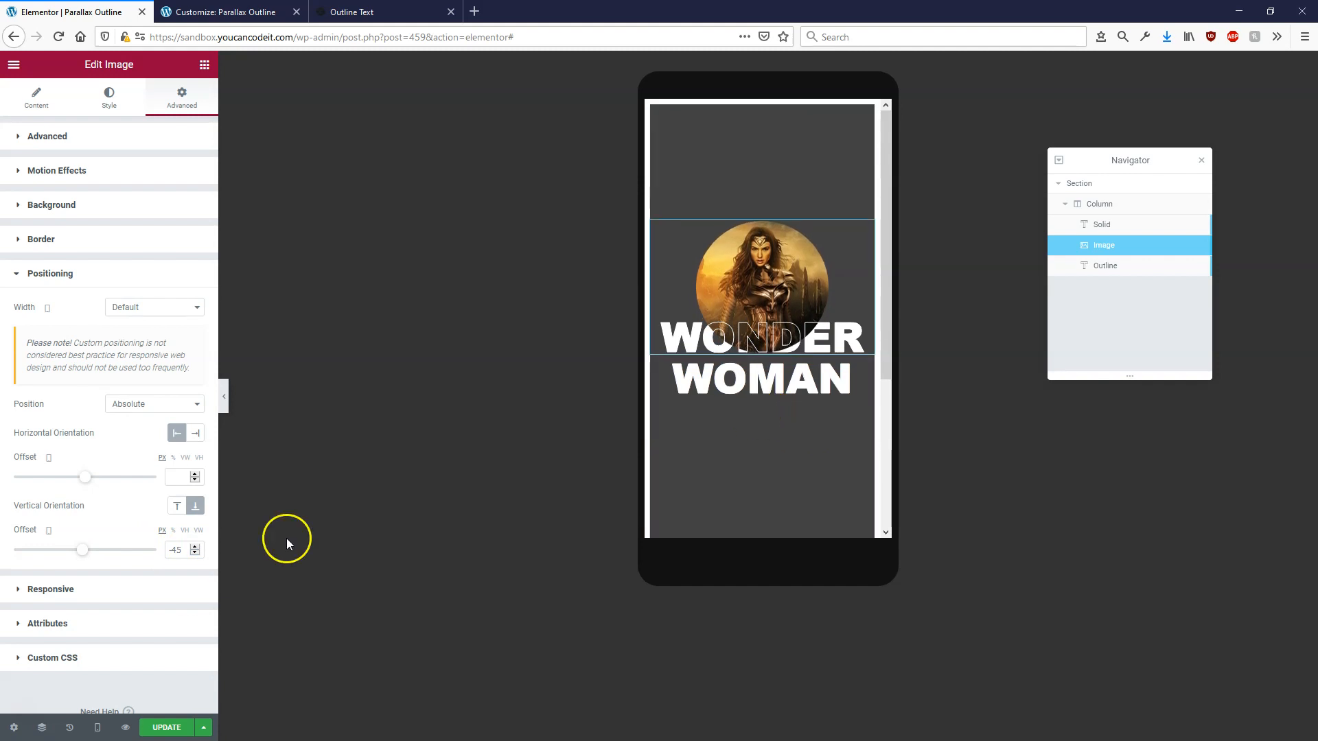
{"action": "left_click", "coordinate": [97, 726]}
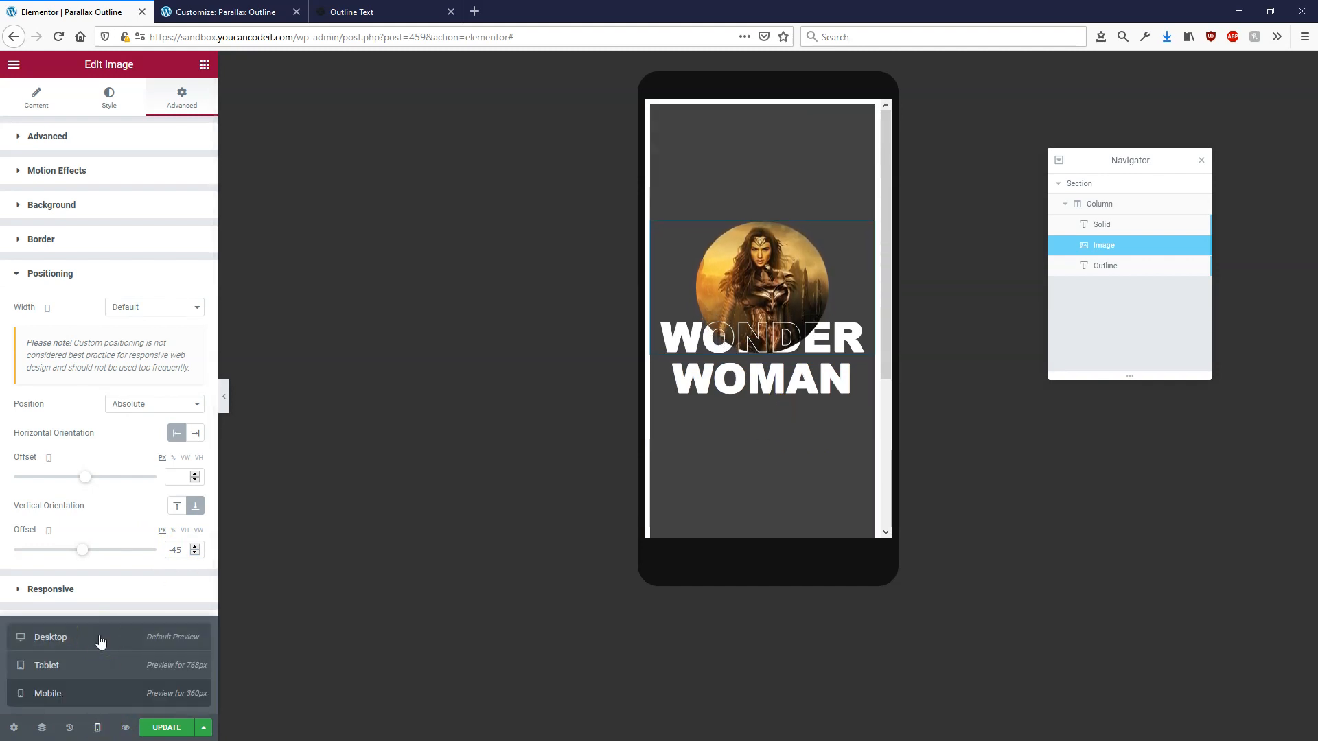
{"action": "left_click", "coordinate": [155, 731]}
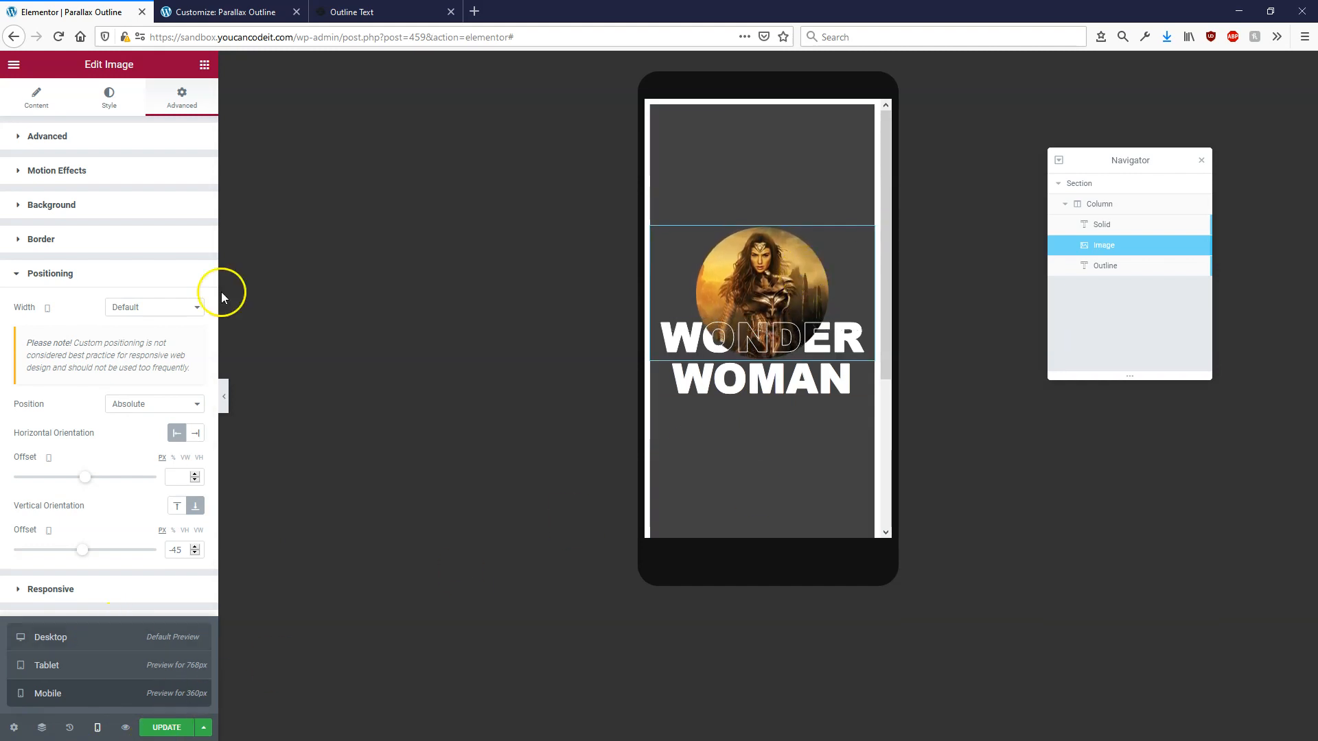
Step: Set the image's mobile vertical offset to -150 px
{"action": "left_click", "coordinate": [94, 554]}
{"action": "left_click_drag", "start_coordinate": [94, 555], "coordinate": [76, 556]}
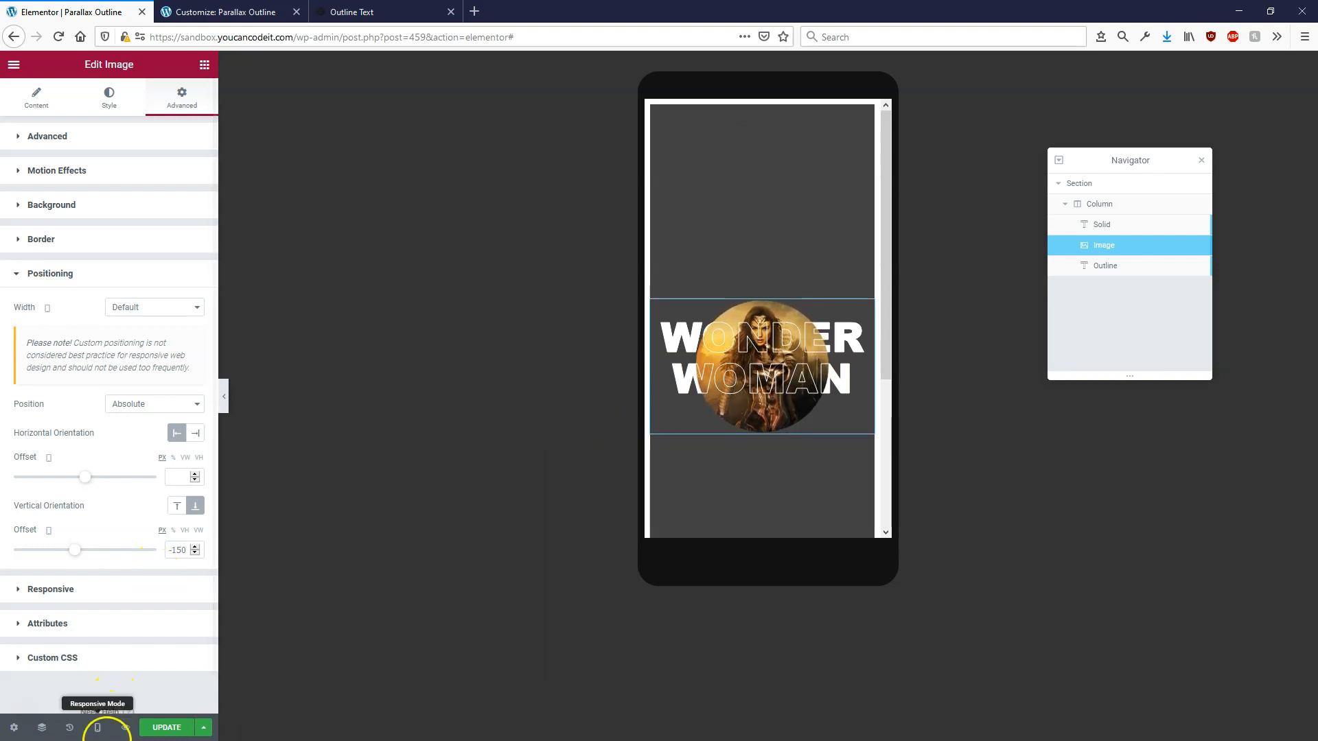
Step: Review the desktop, tablet and mobile previews of the section and update the page
{"action": "left_click", "coordinate": [97, 727]}
{"action": "left_click", "coordinate": [103, 638]}
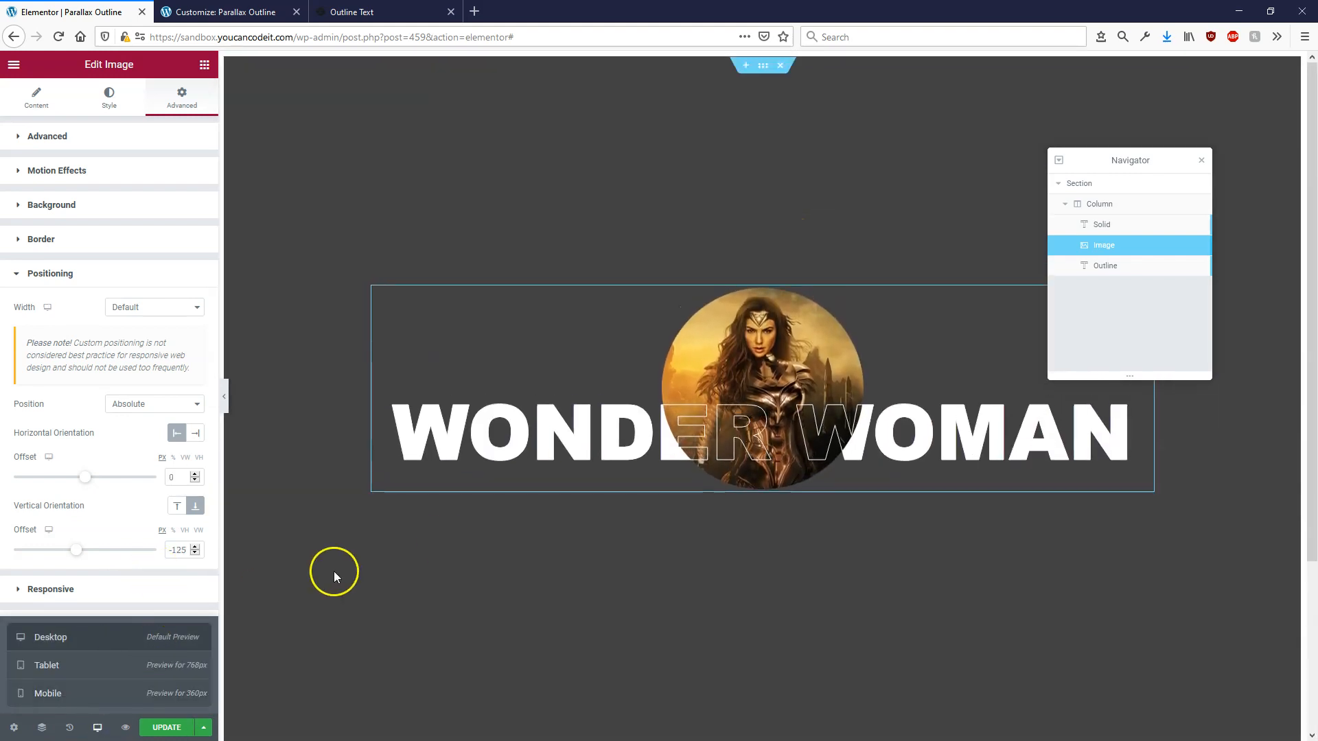
{"action": "left_click", "coordinate": [117, 666]}
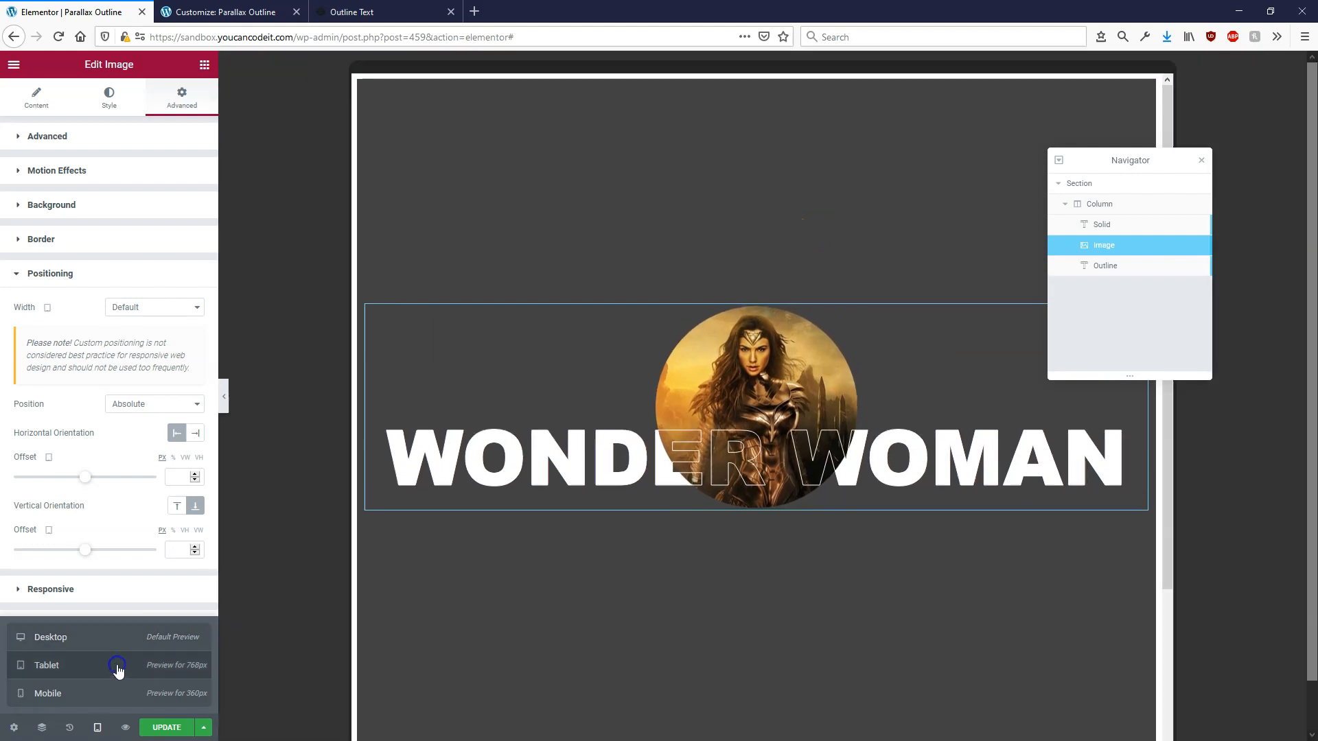
{"action": "left_click", "coordinate": [117, 693]}
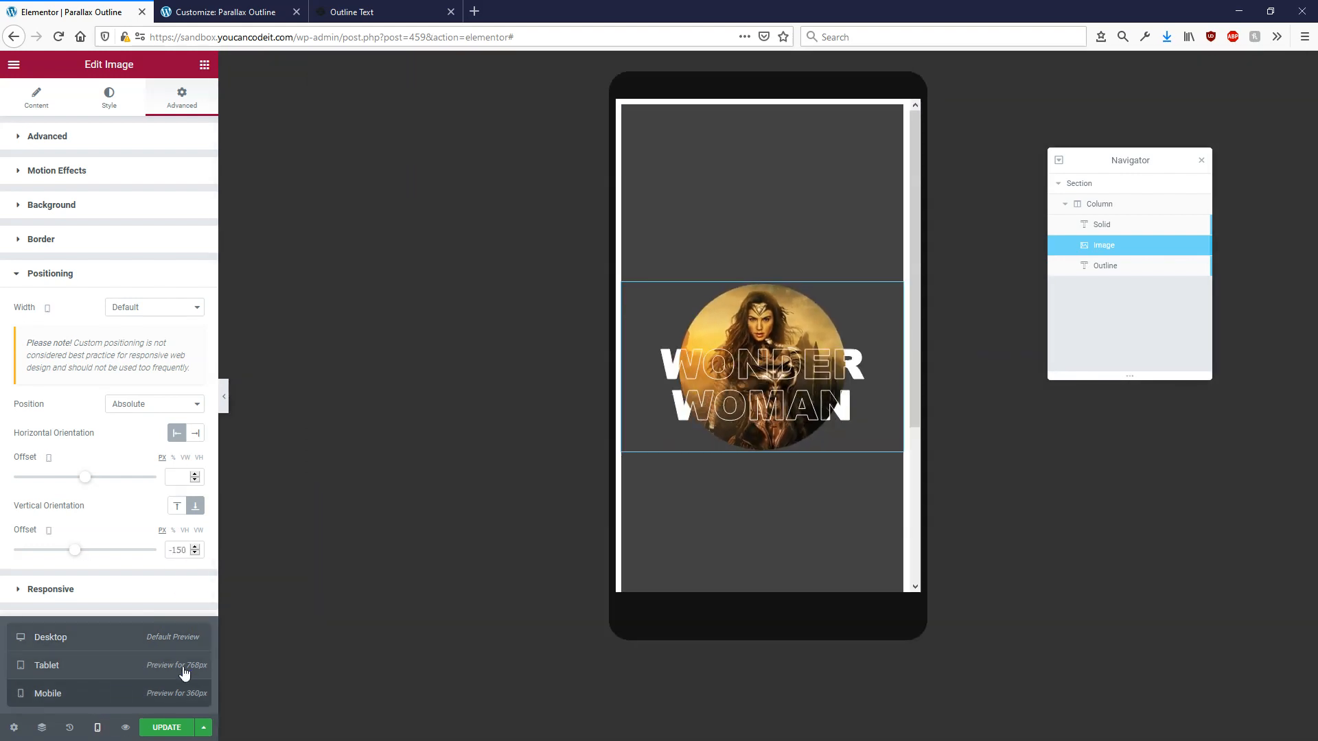
{"action": "left_click", "coordinate": [166, 728]}
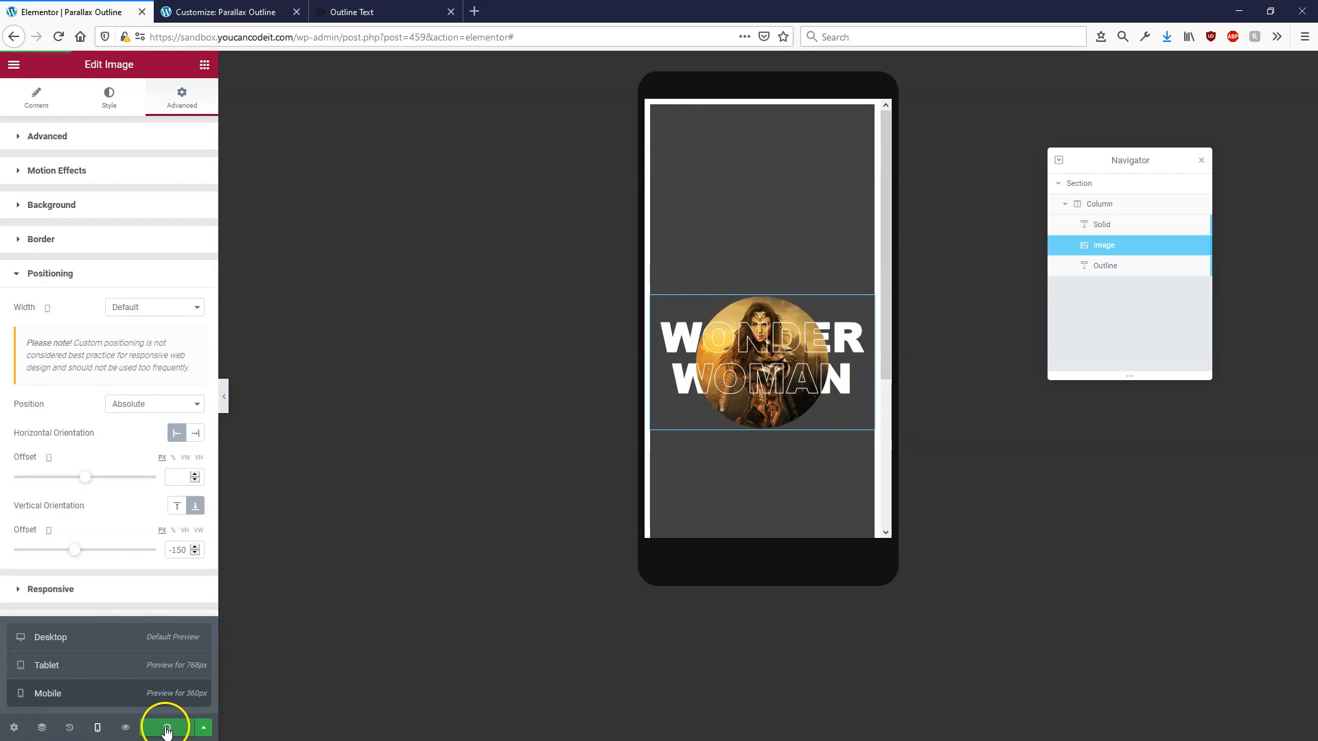
{"action": "left_click", "coordinate": [129, 729]}
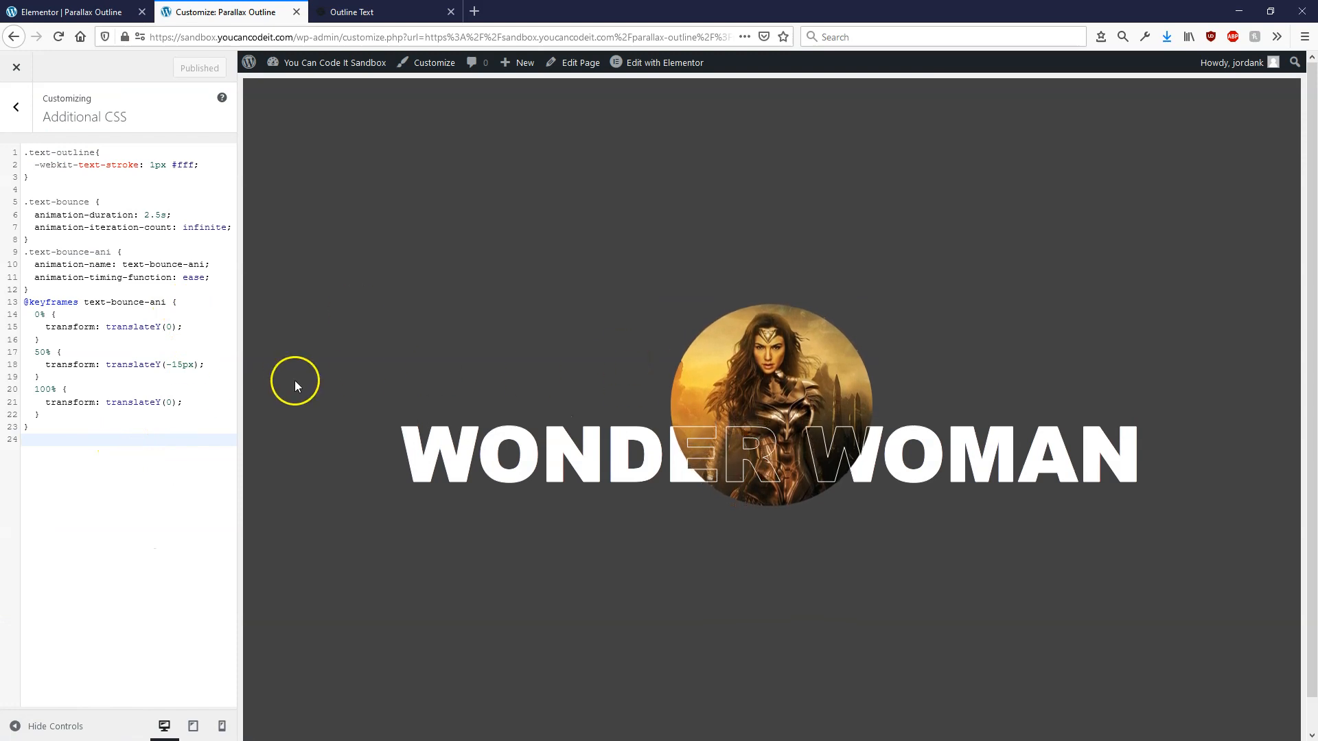
Step: In the Customizer's additional CSS, set the -webkit-text-stroke width of the text-outline class to 3px, trying 2px first
{"action": "left_click_drag", "start_coordinate": [28, 152], "coordinate": [94, 152]}
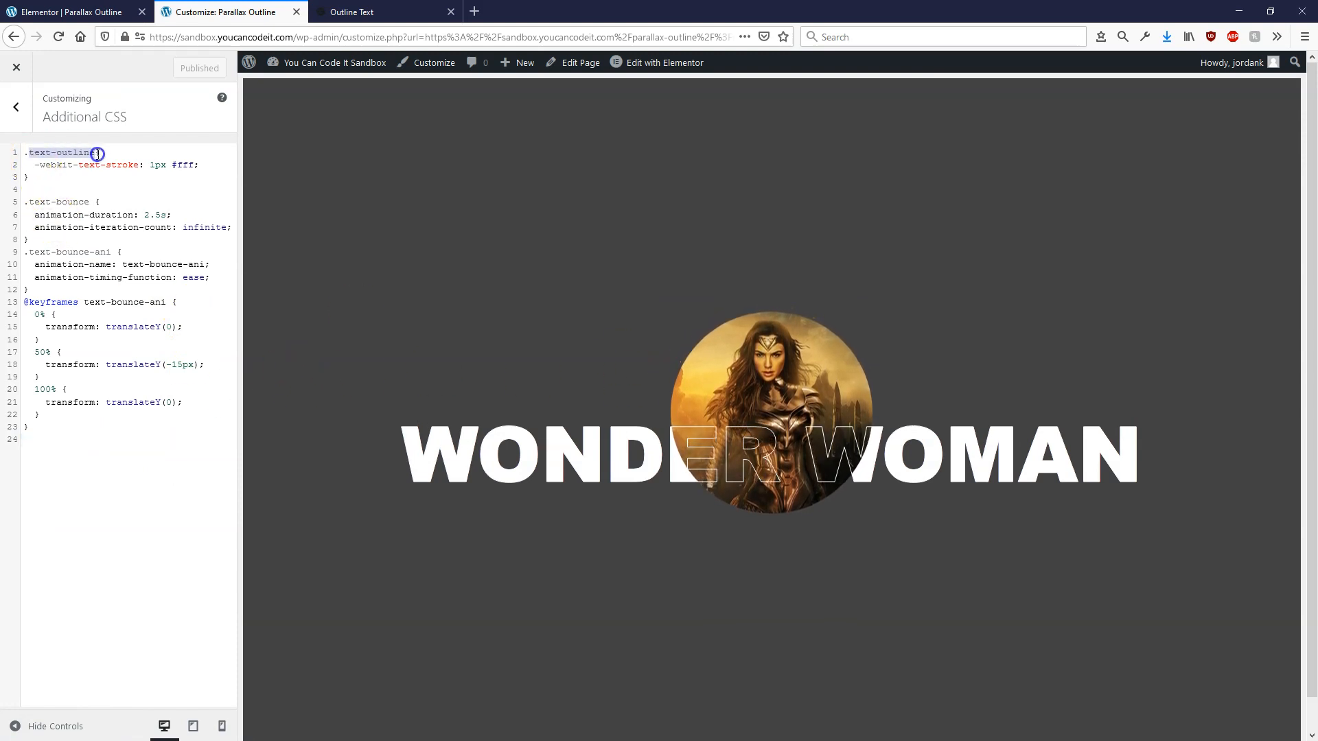
{"action": "left_click", "coordinate": [158, 196]}
{"action": "left_click", "coordinate": [147, 164]}
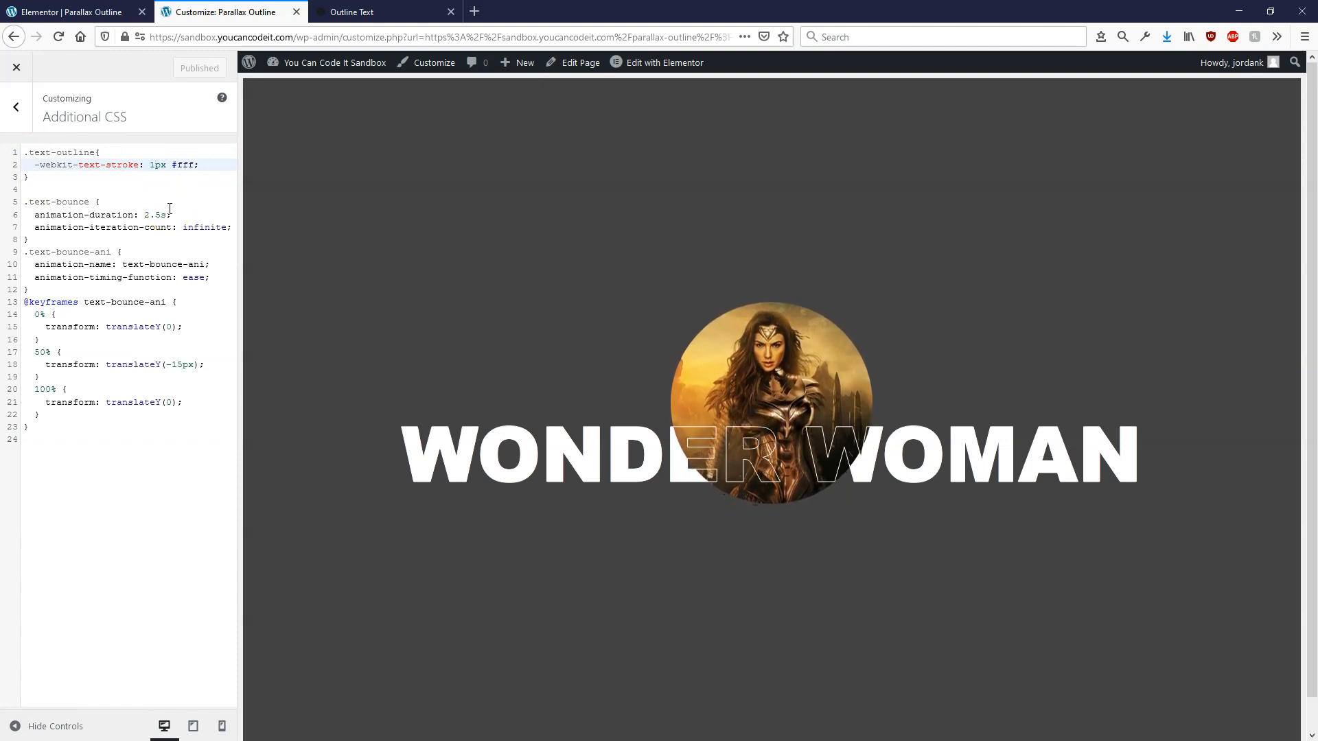
{"action": "key", "text": "Delete"}
{"action": "type", "text": "2"}
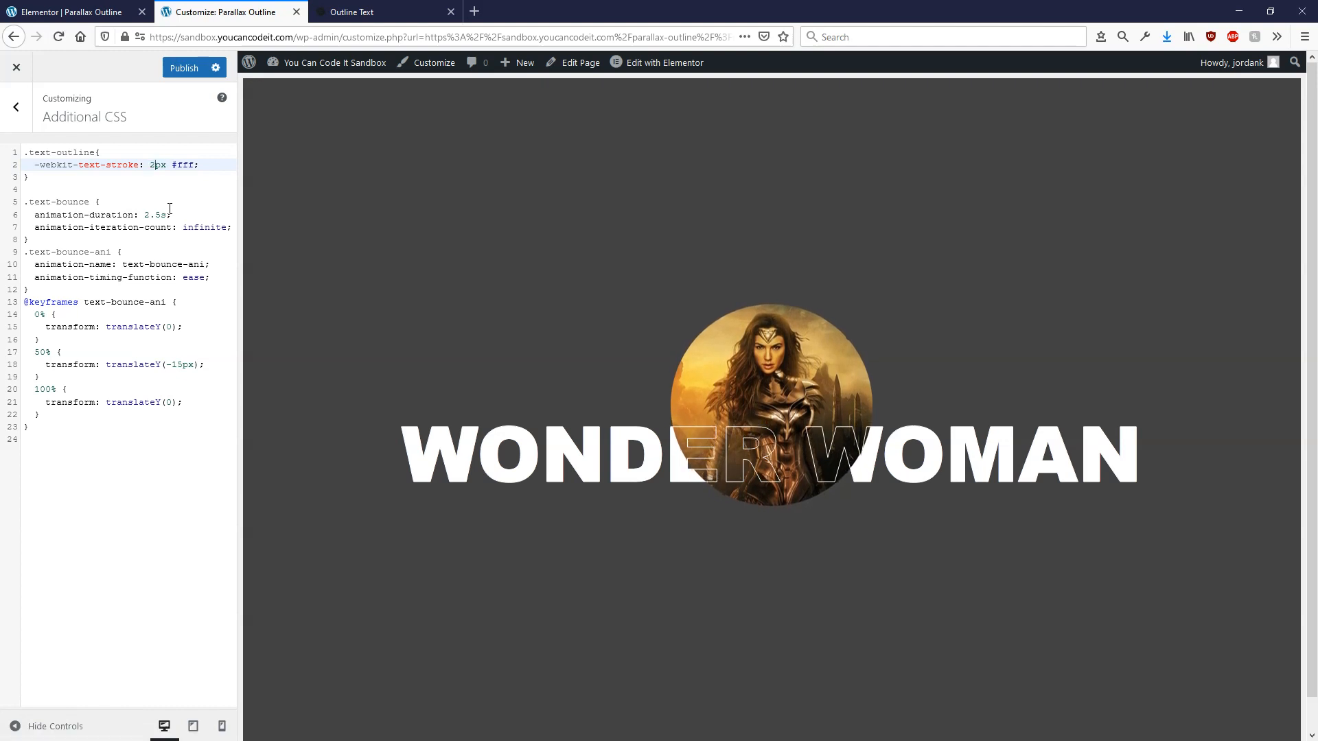
{"action": "key", "text": "BackSpace"}
{"action": "type", "text": "3"}
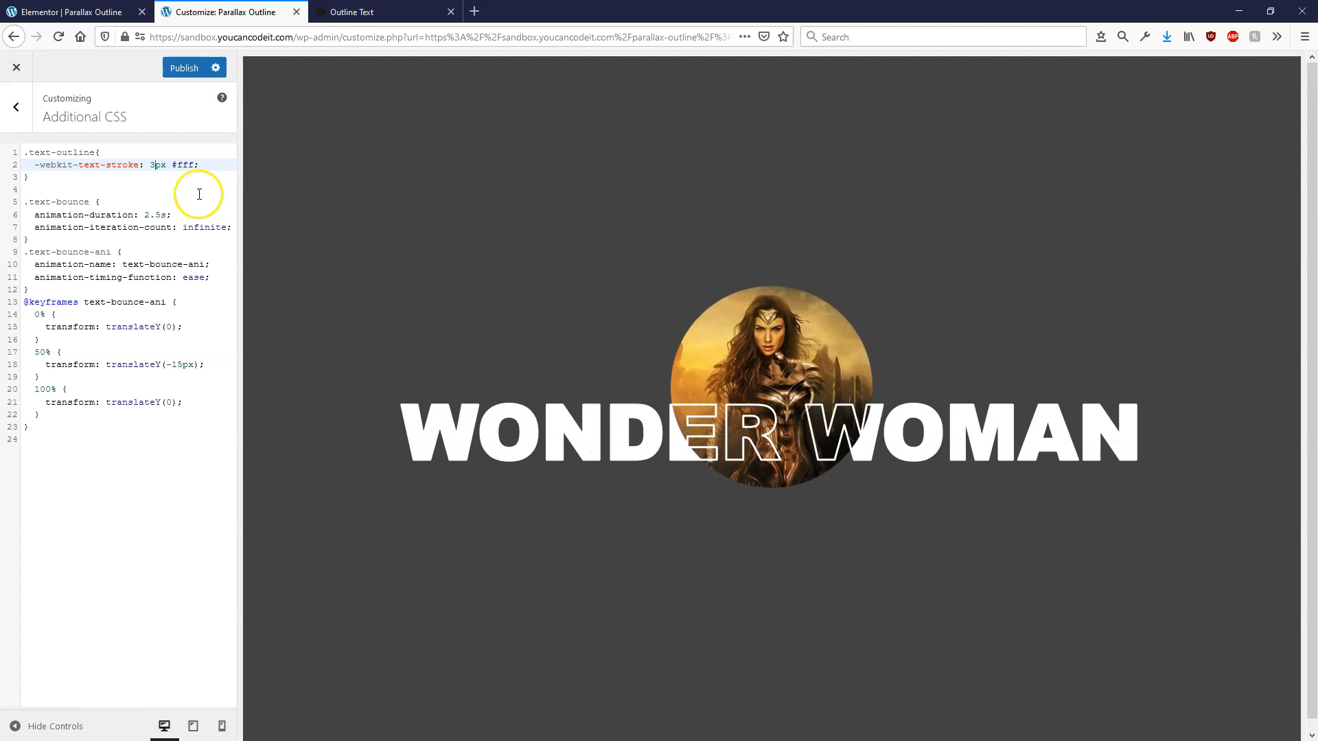
{"action": "left_click", "coordinate": [84, 459]}
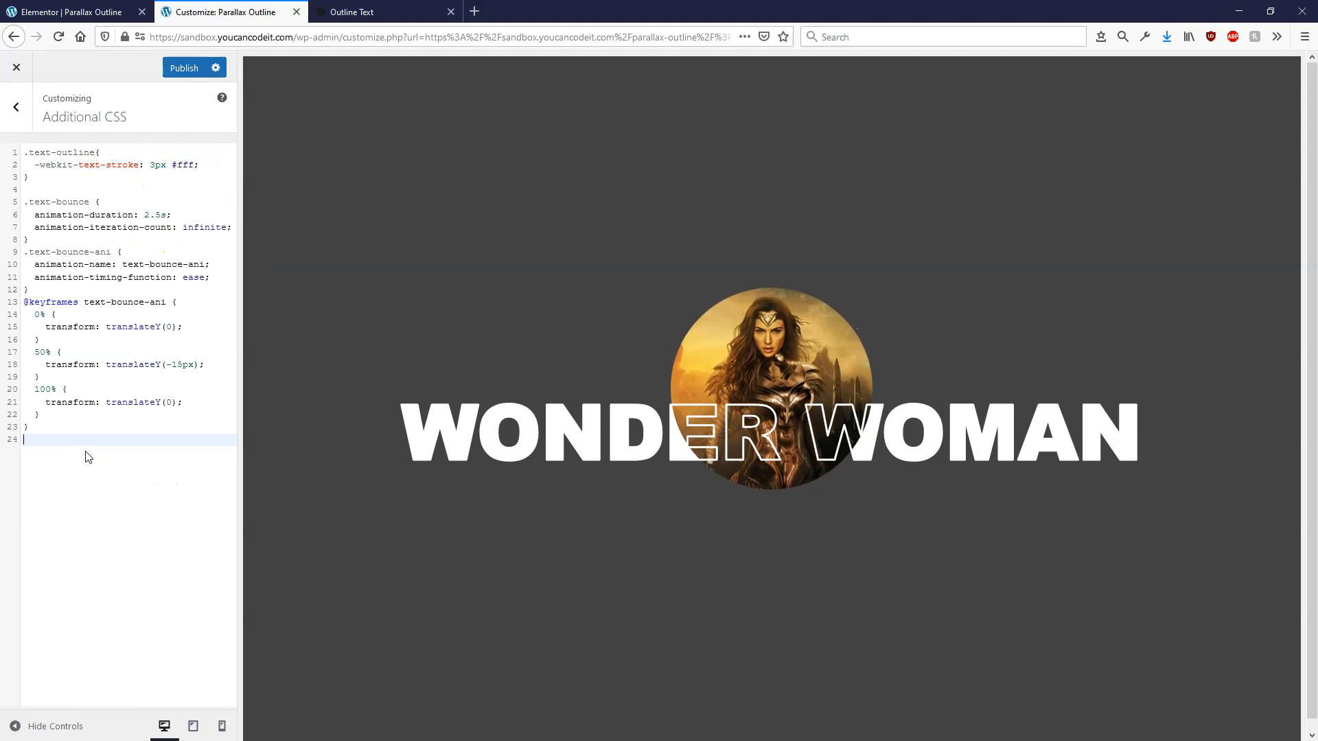